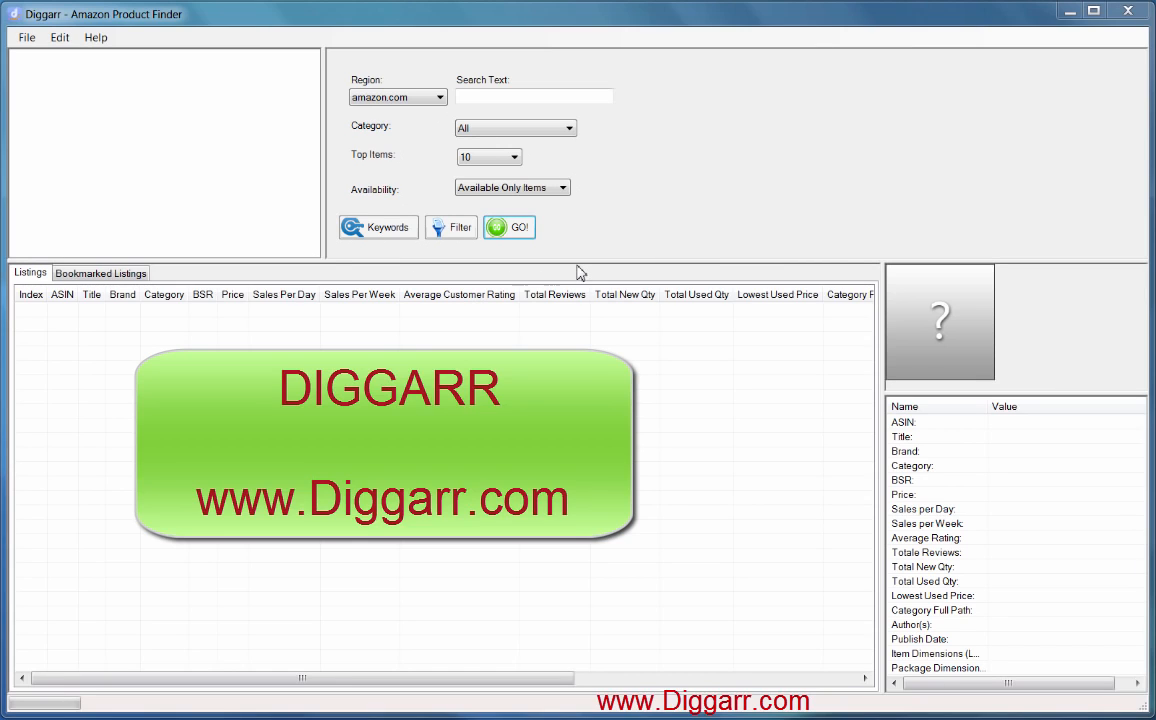
Enlarge the listings area upward and narrow the empty pane beside the search form
drag(581, 261, 581, 253)
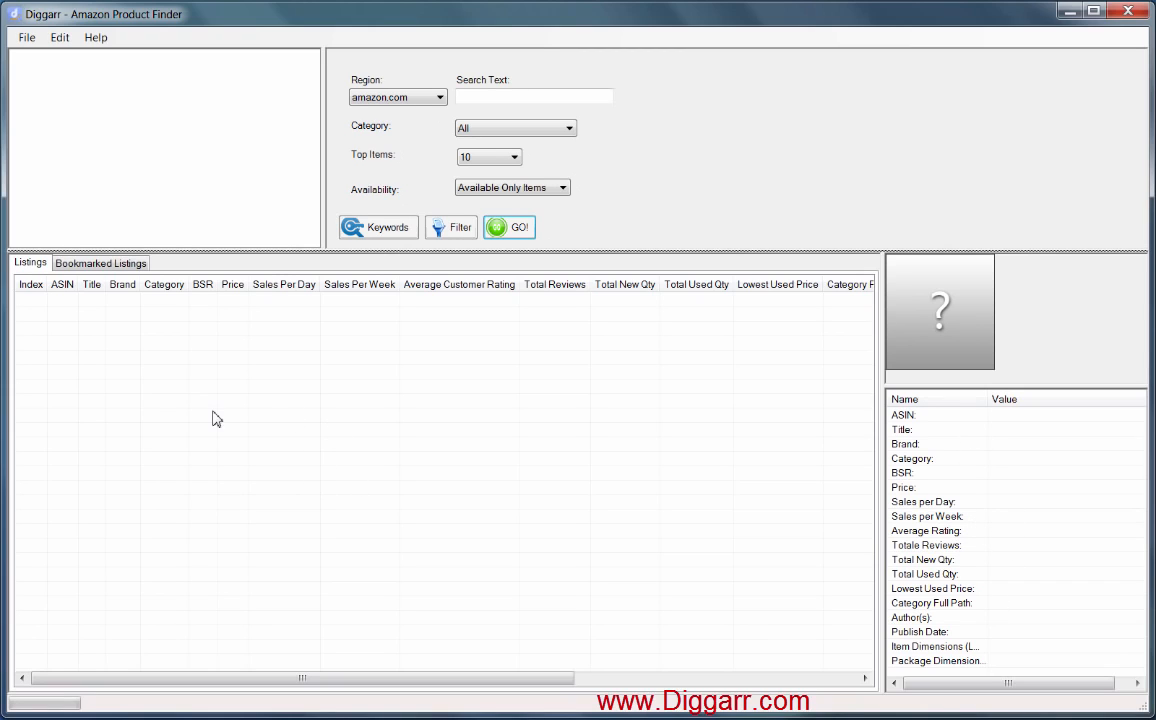
drag(322, 150, 253, 172)
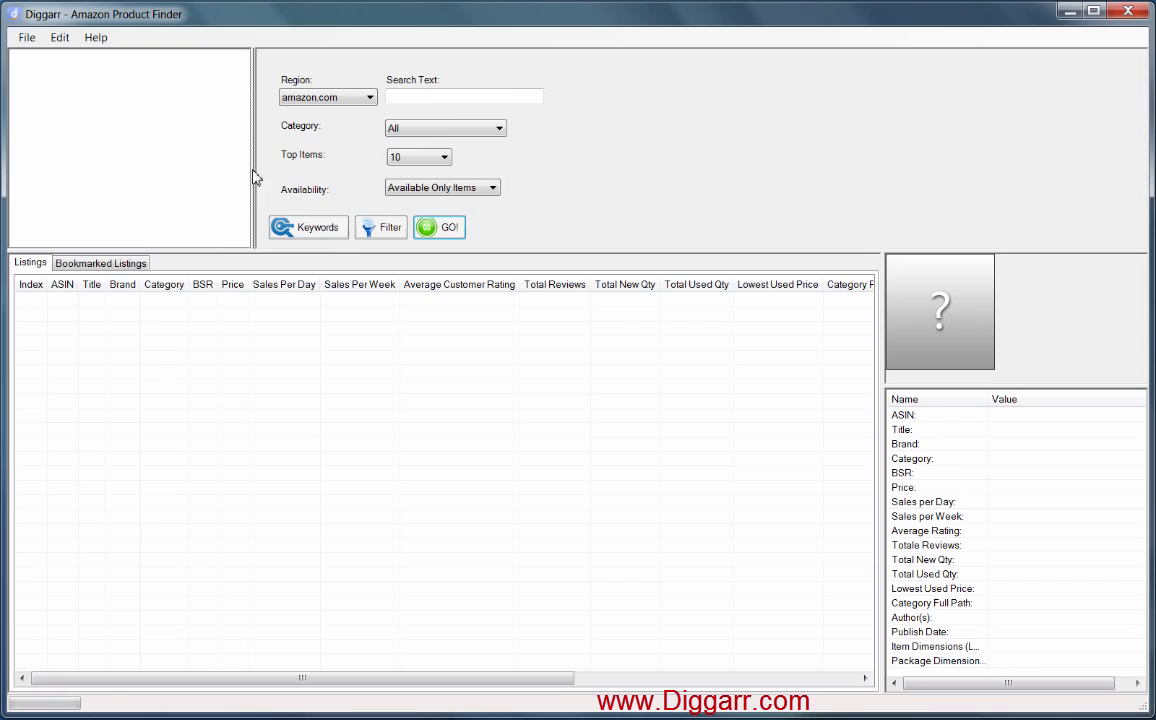
Enter "power banks" as the search text, keeping amazon.com as the region
click(432, 99)
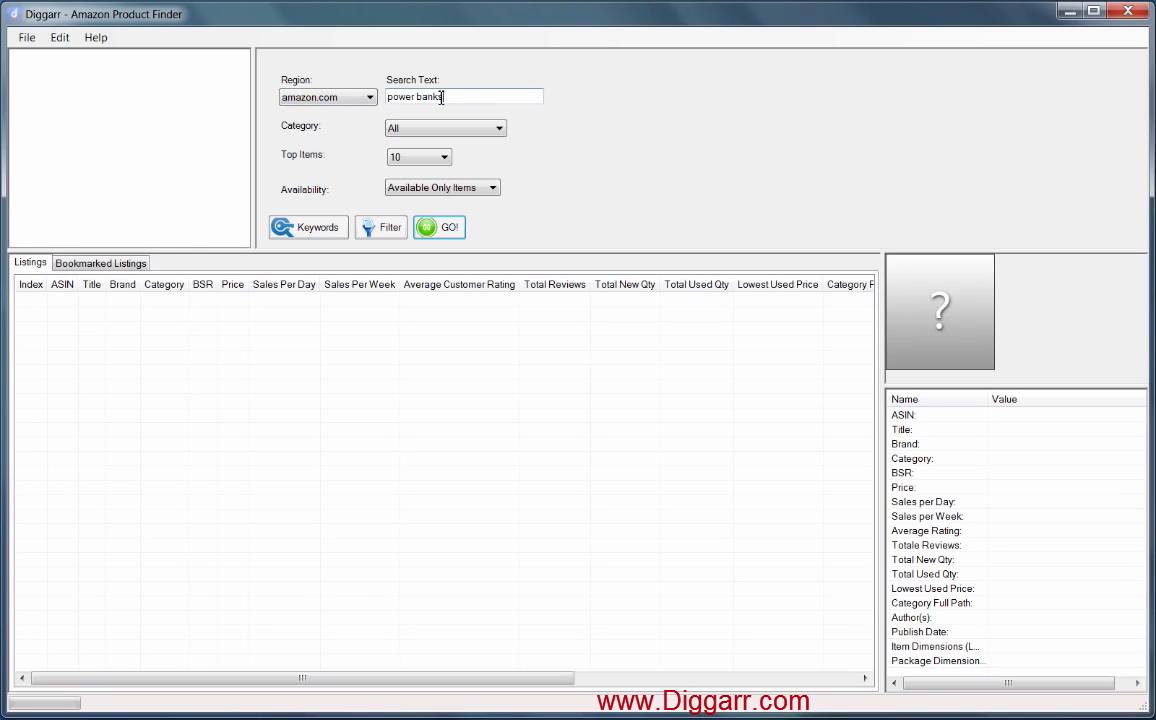
click(369, 98)
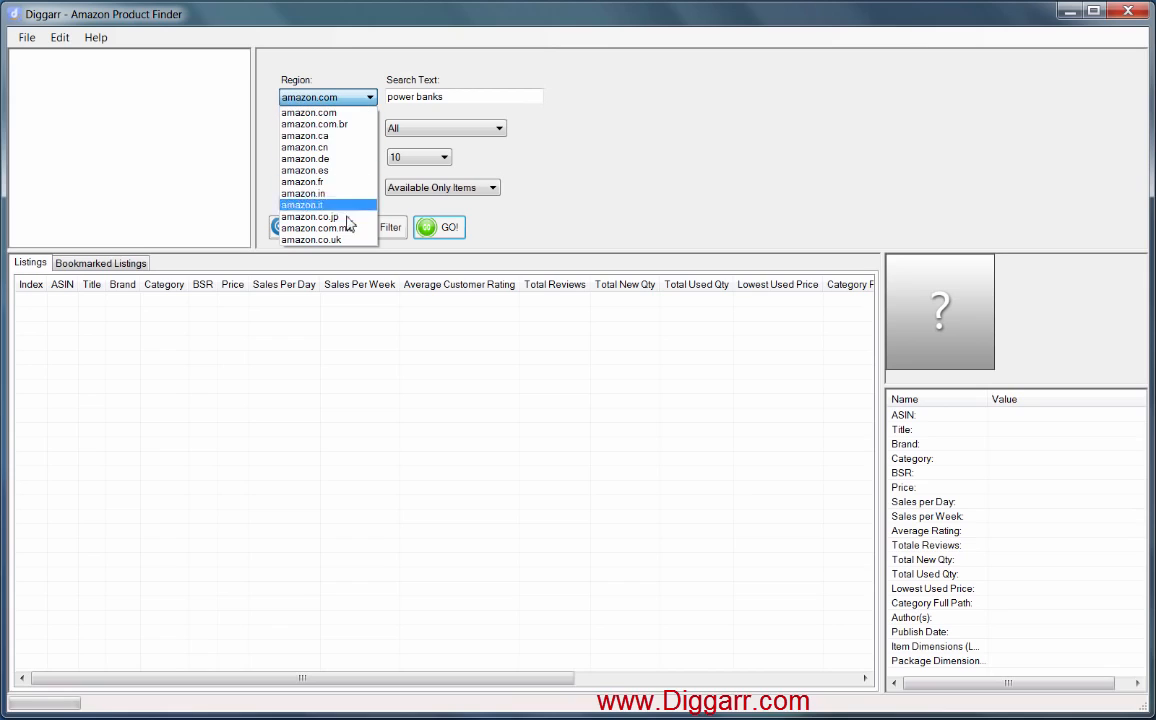
click(354, 72)
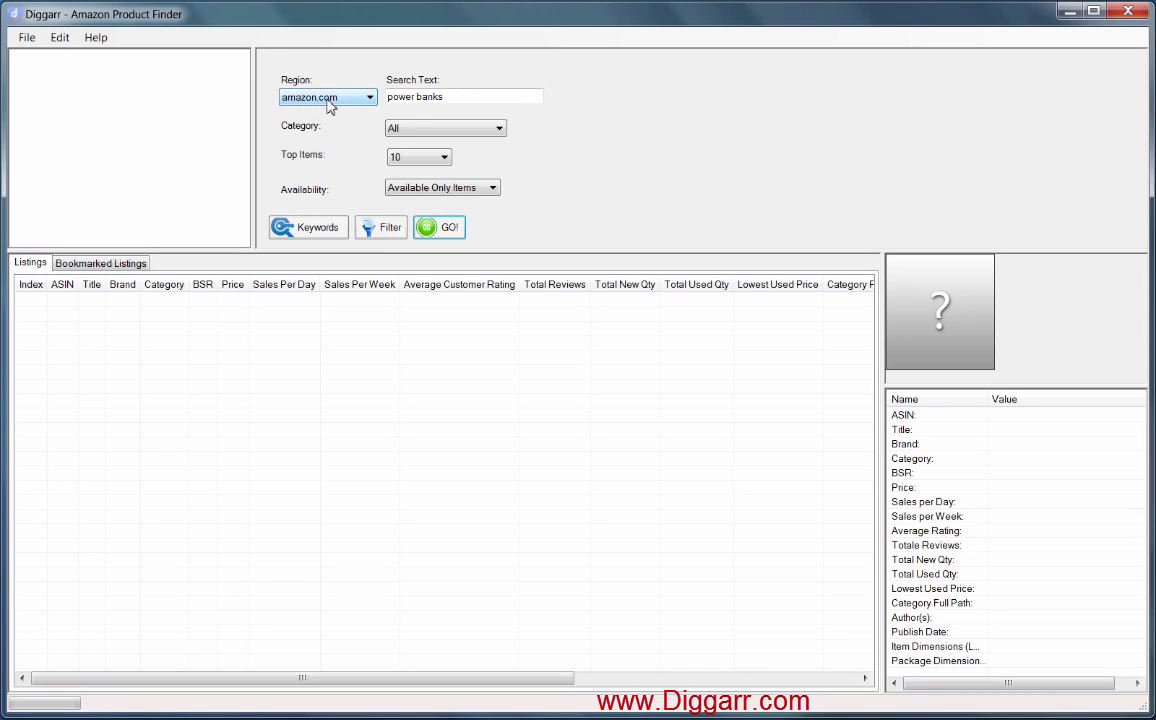
Review the category choices and keep All, with the top items limit at 10
click(498, 128)
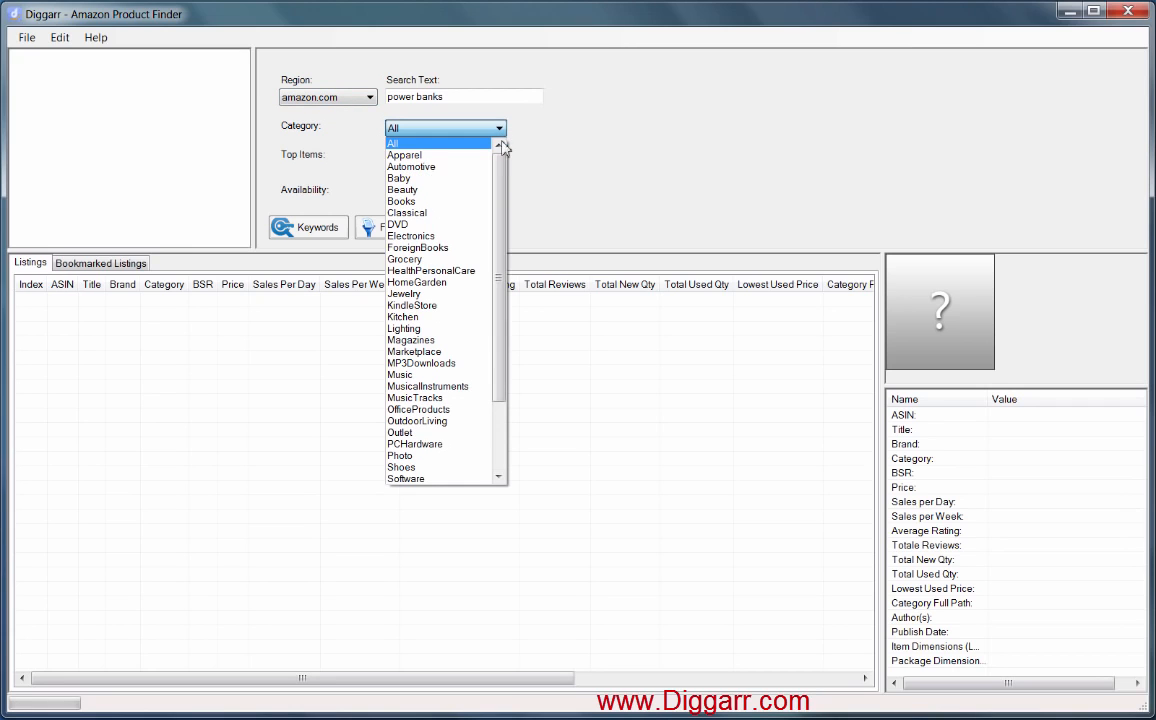
drag(505, 180, 513, 263)
click(513, 263)
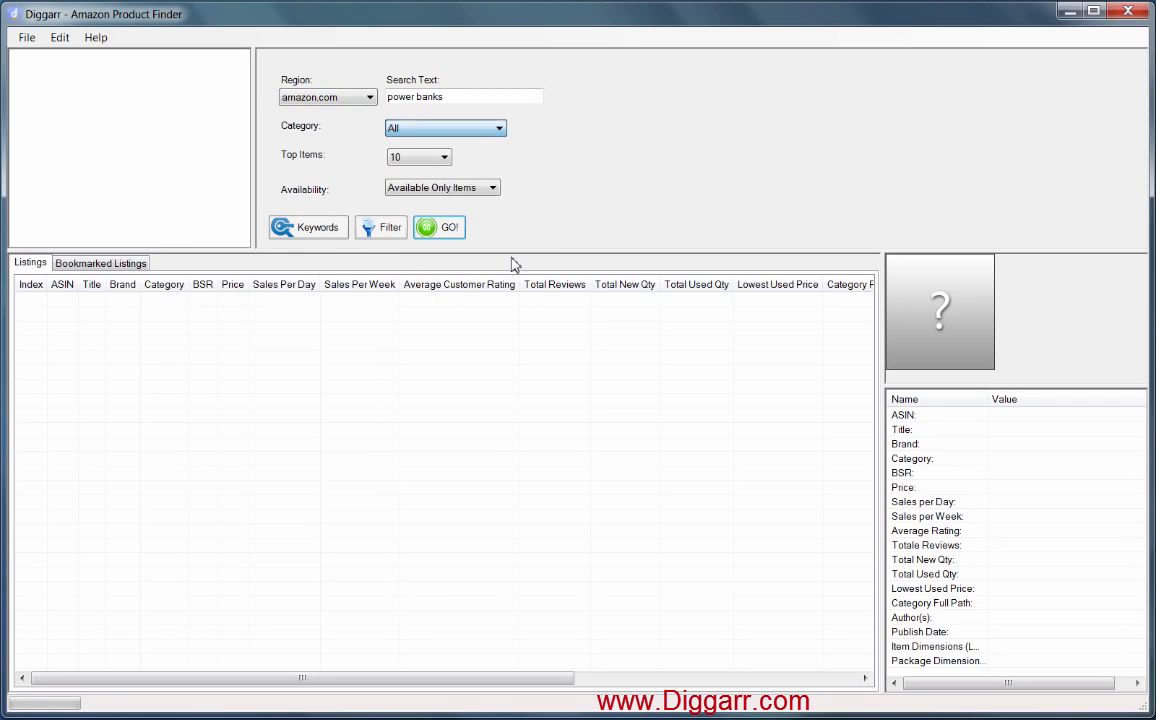
click(498, 128)
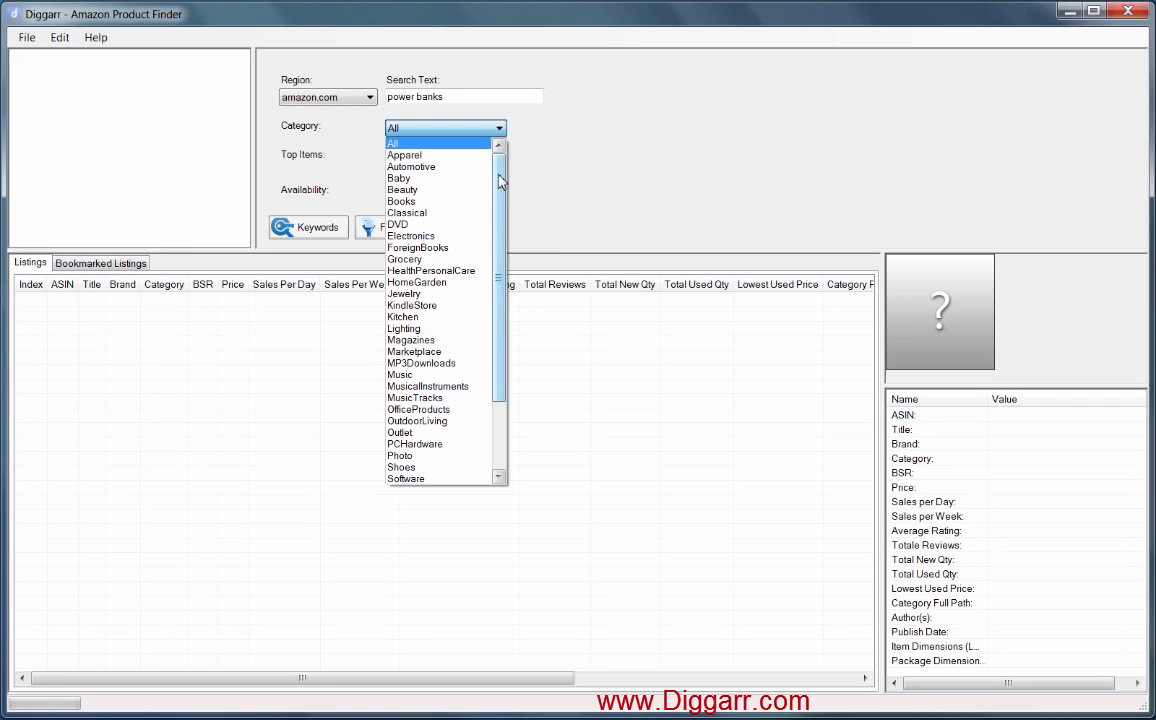
click(428, 138)
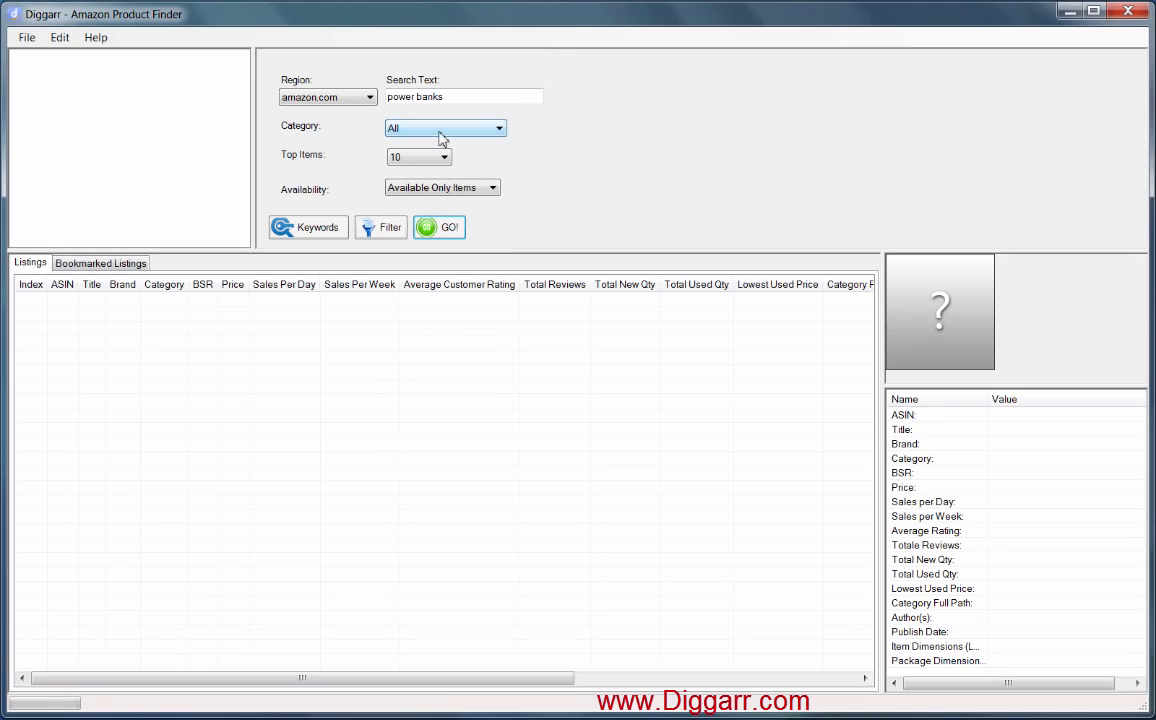
click(445, 158)
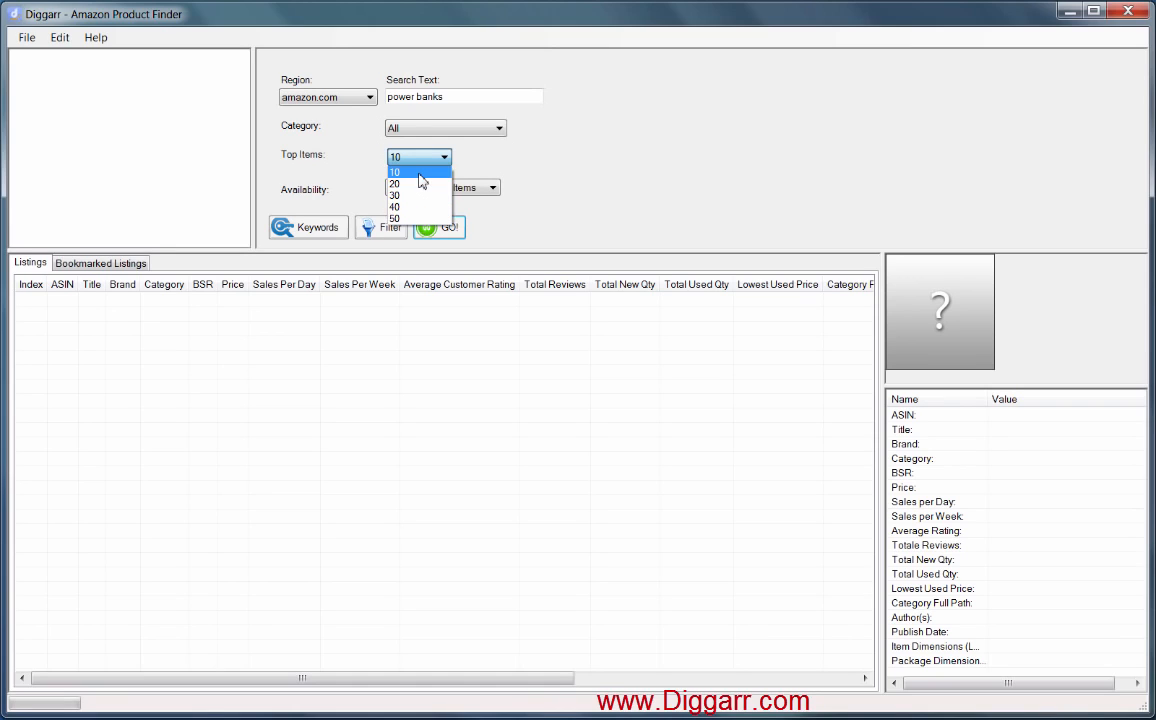
click(420, 174)
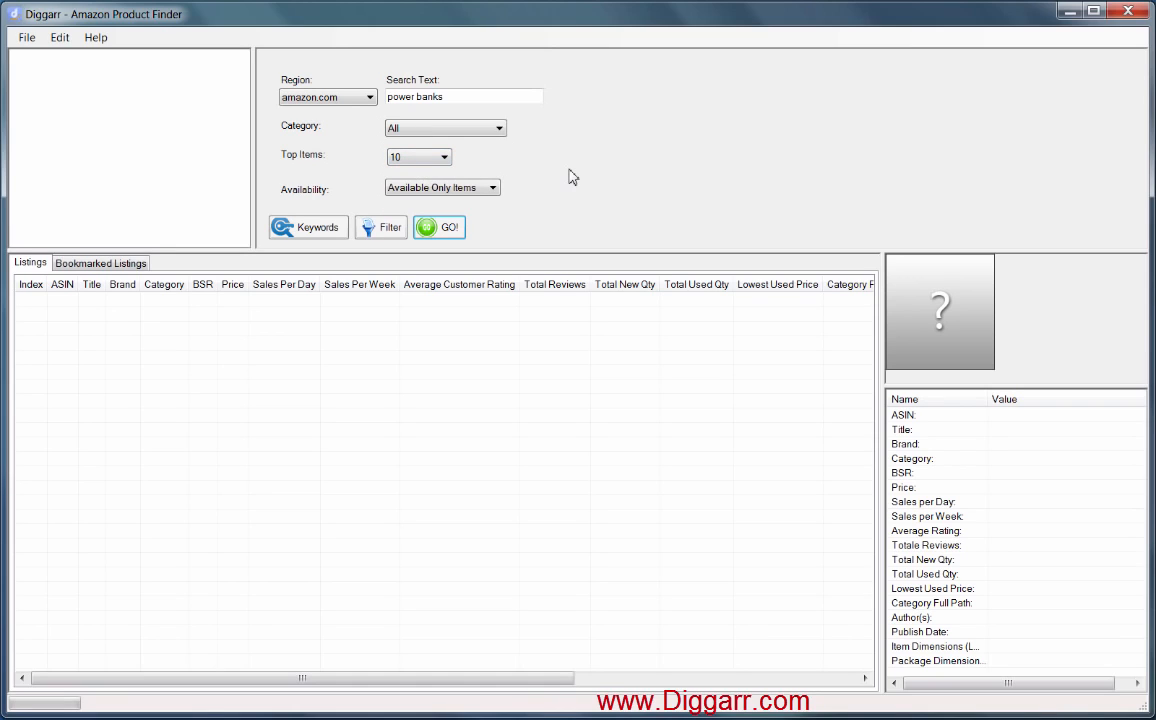
Set the availability to All Items and run the product search
click(493, 189)
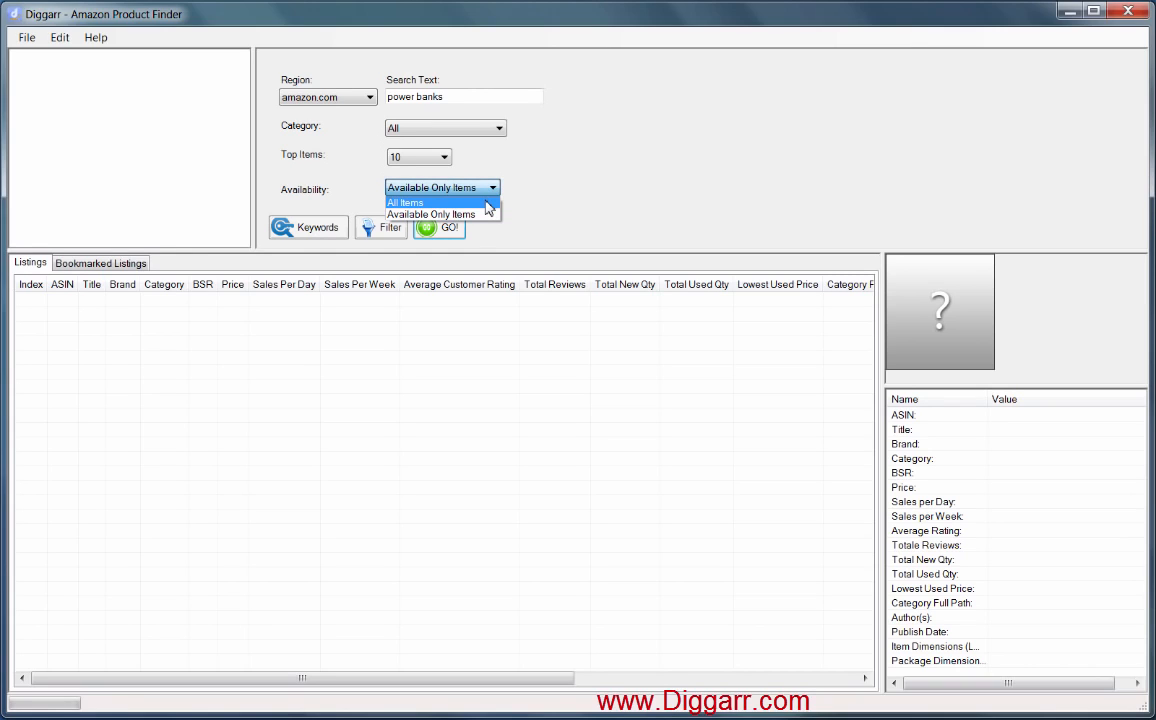
click(487, 203)
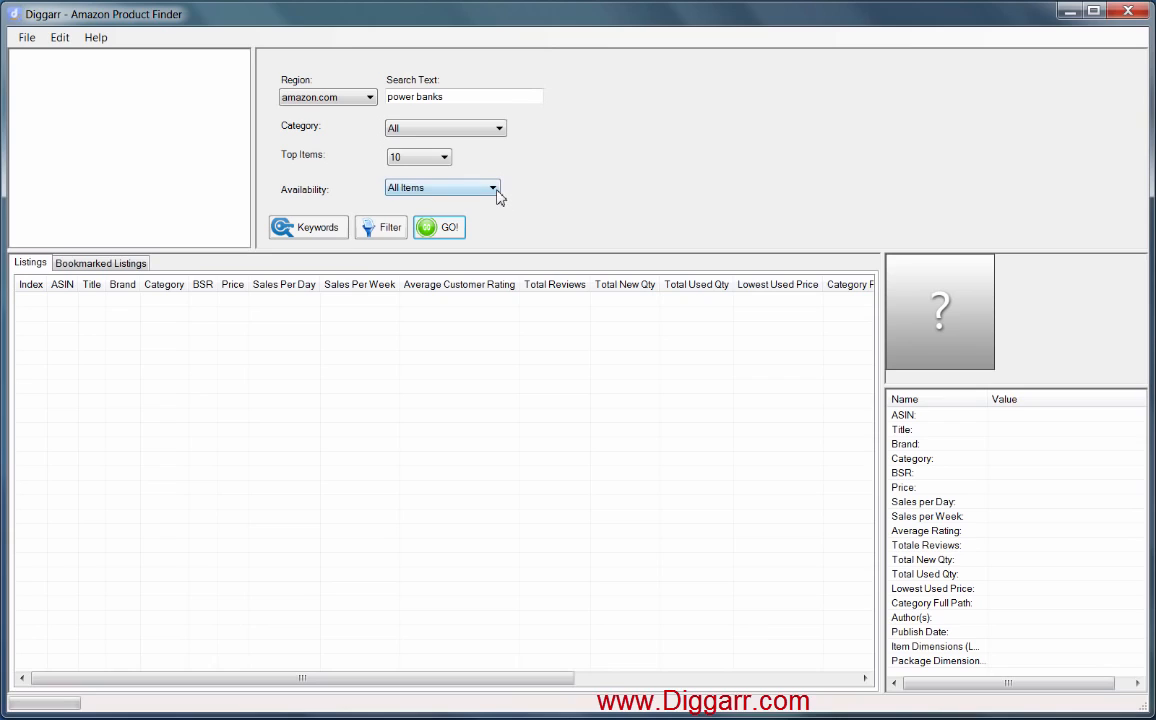
click(494, 190)
click(495, 205)
click(448, 228)
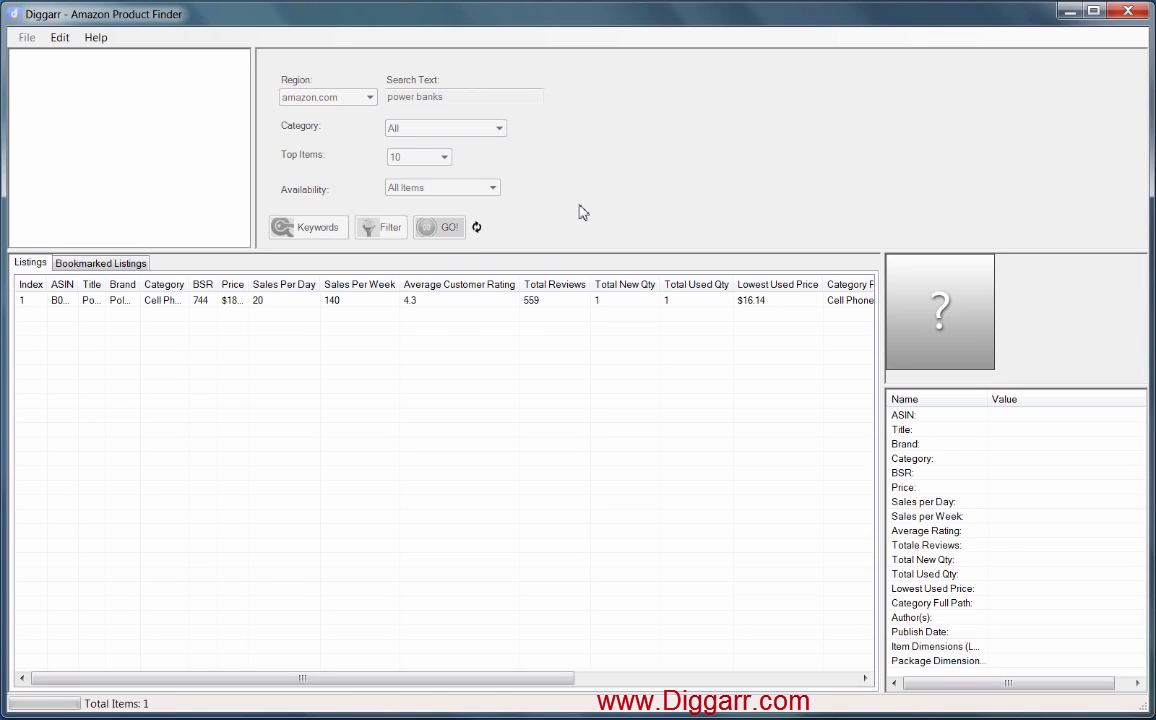
Examine the product details of several power bank listings, including the TechMatte, KMASHI, RAVPower and Anker items
click(313, 303)
click(311, 315)
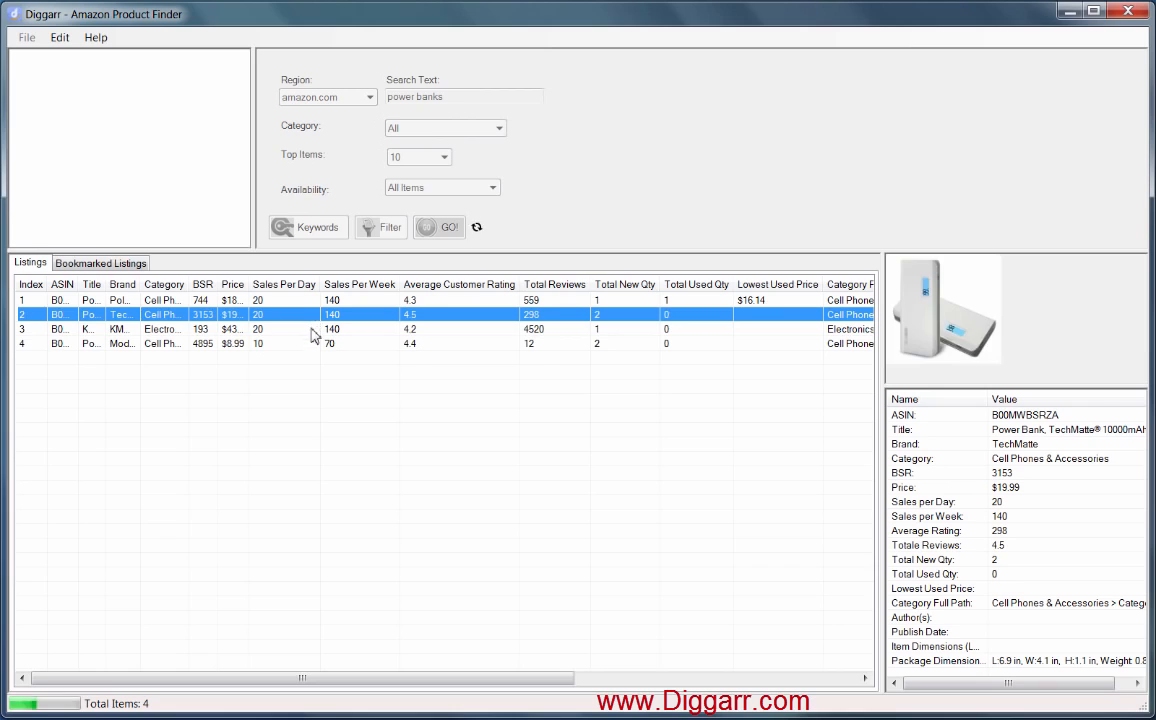
click(310, 332)
click(309, 344)
click(310, 331)
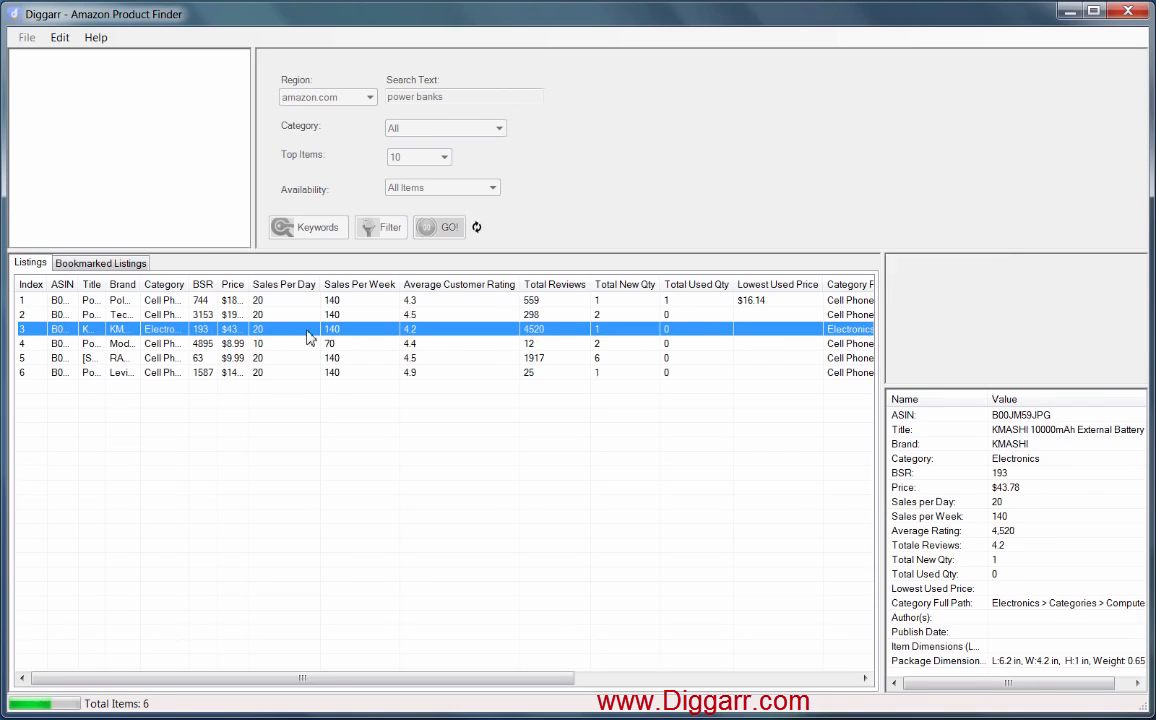
click(315, 358)
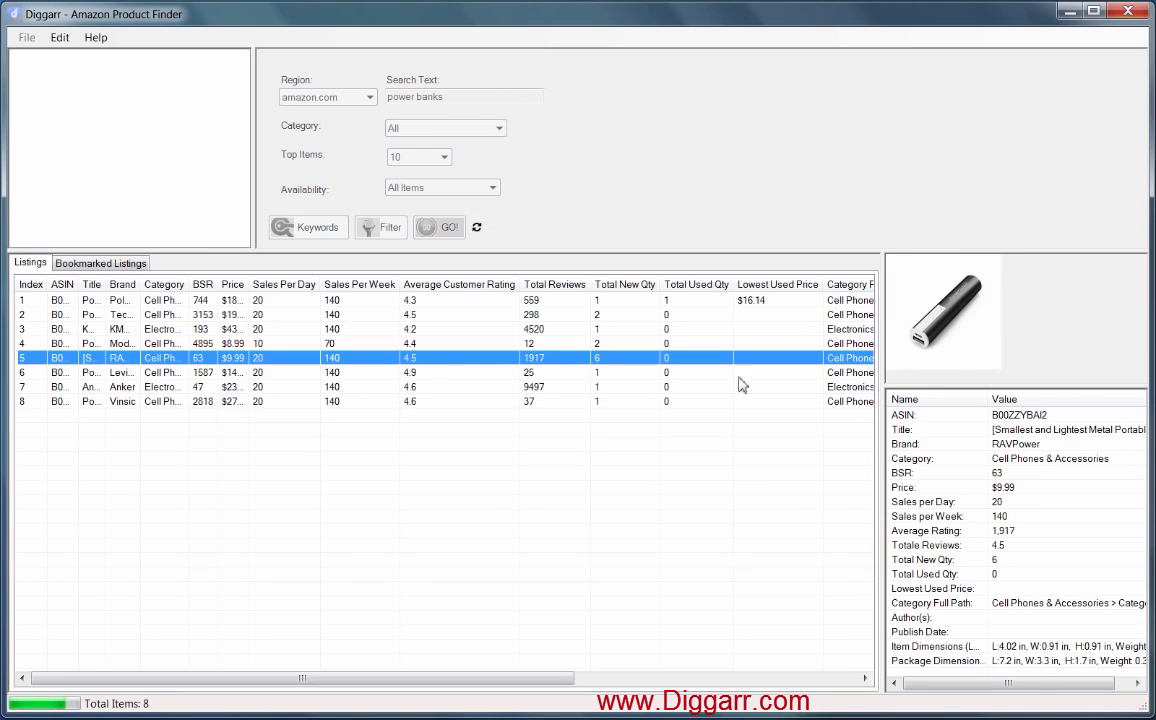
click(268, 386)
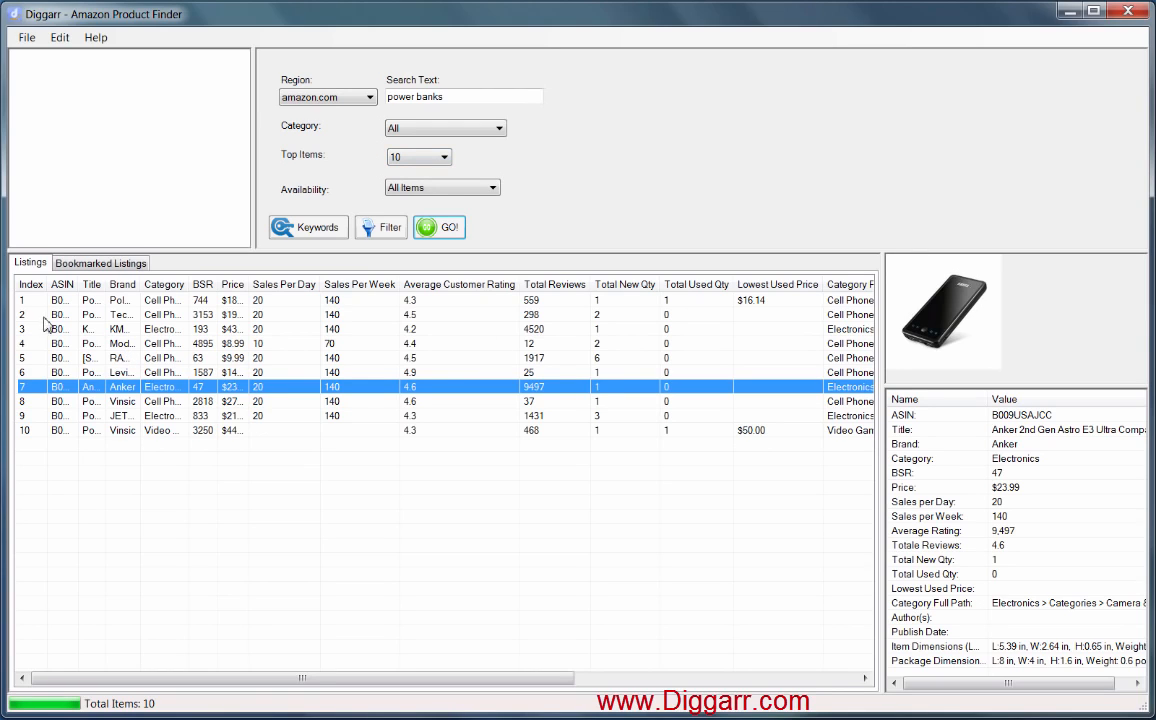
Widen the ASIN, Title and Brand columns, and expand the Category column to read it before reducing it to a moderate width
drag(79, 285, 237, 286)
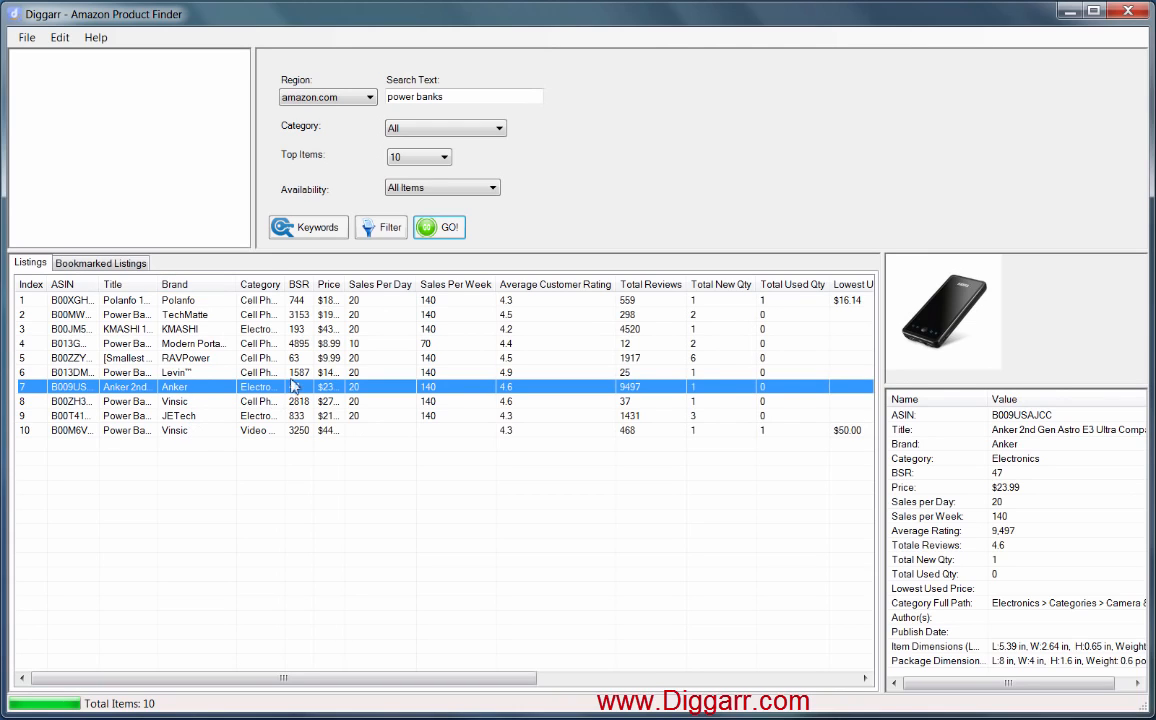
drag(237, 286, 587, 299)
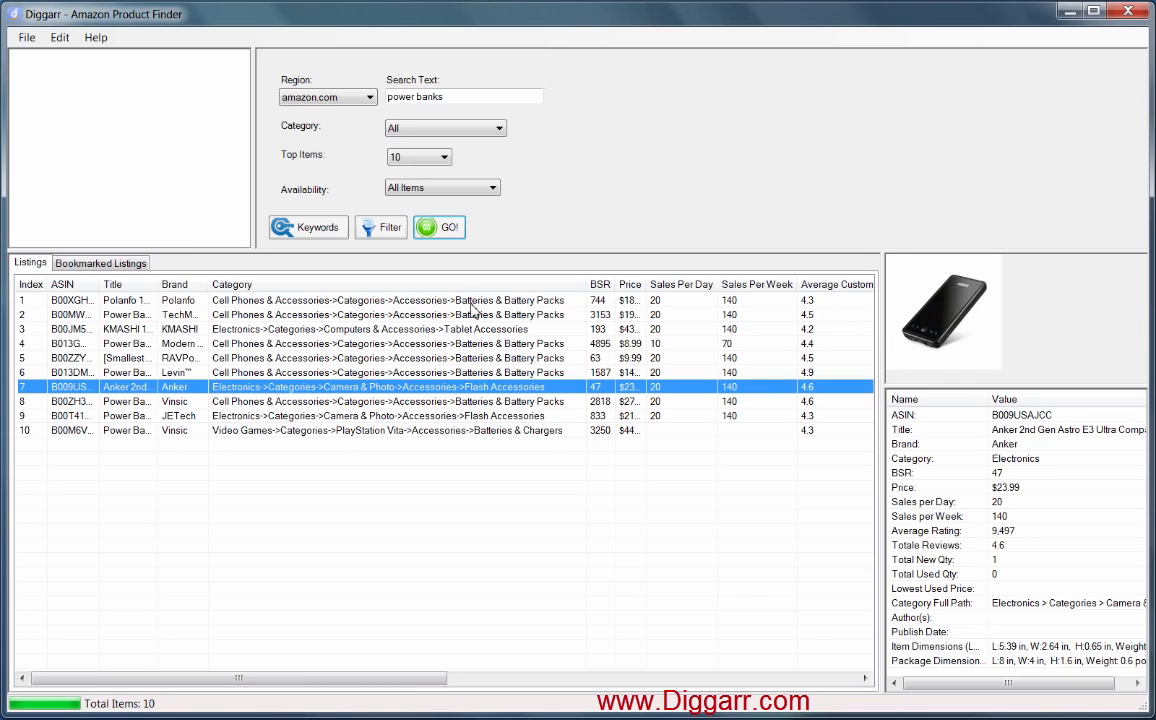
click(572, 314)
click(601, 300)
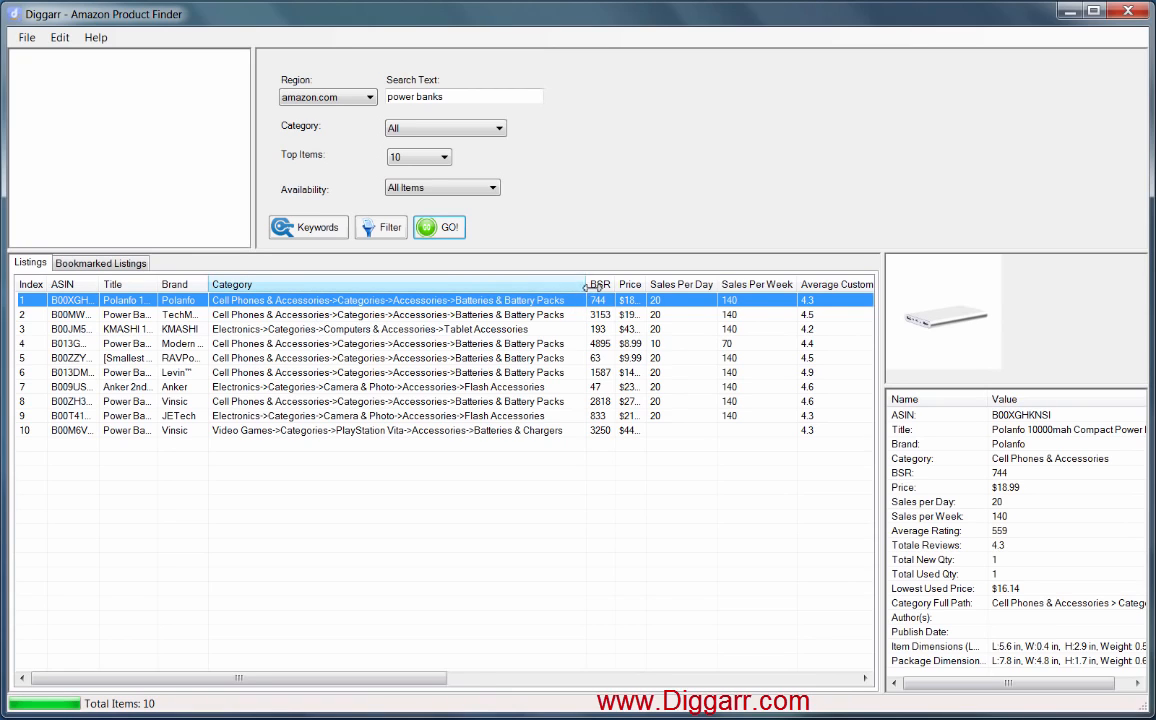
drag(587, 287, 306, 298)
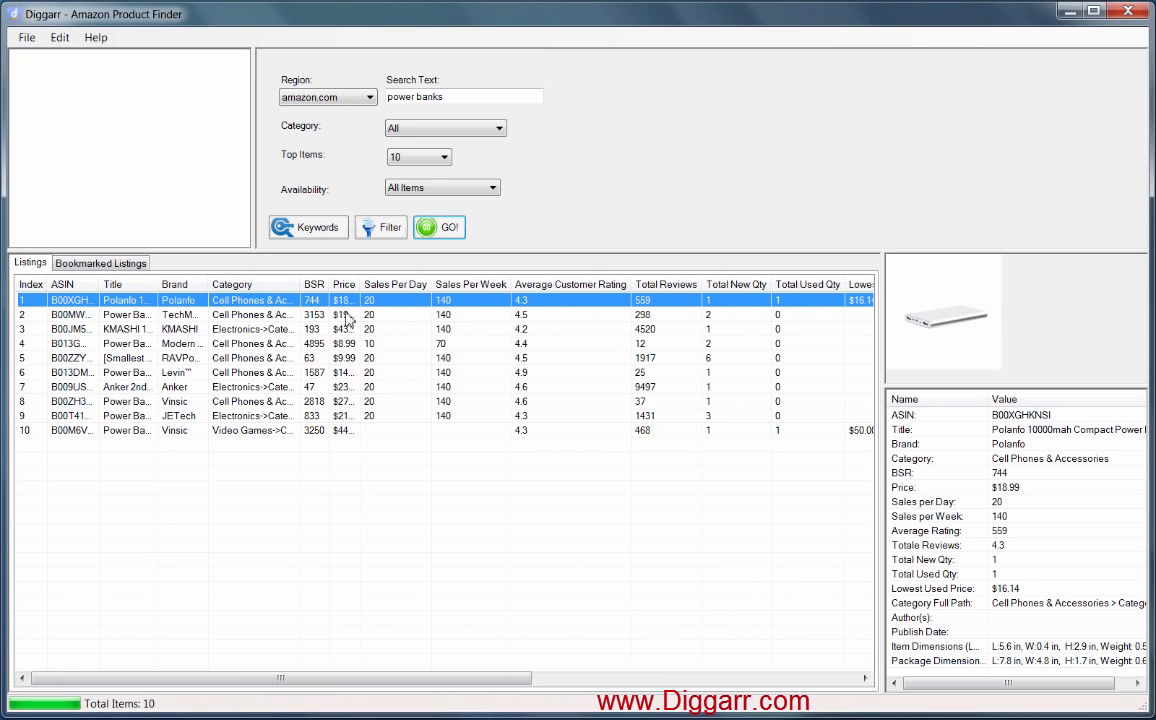
Widen the BSR, Price and Sales Per Day columns of the listings table
mouse_move(331, 285)
mouse_down()
mouse_move(360, 285)
mouse_move(350, 285)
mouse_up()
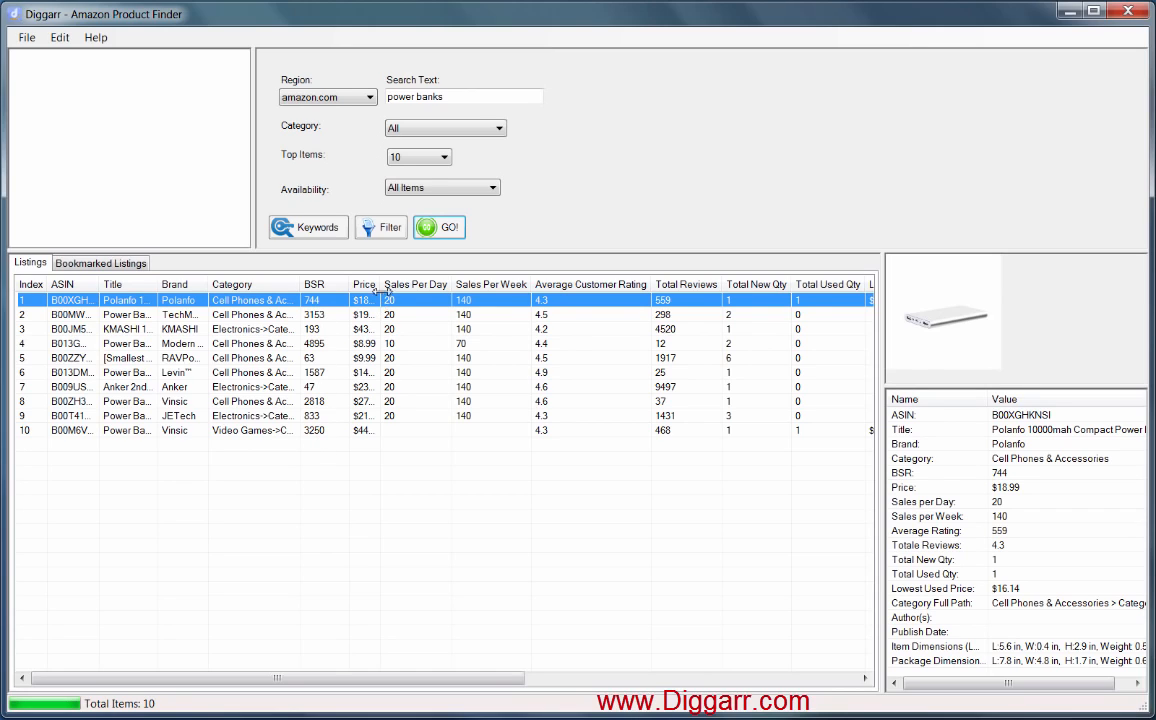
drag(381, 284, 397, 284)
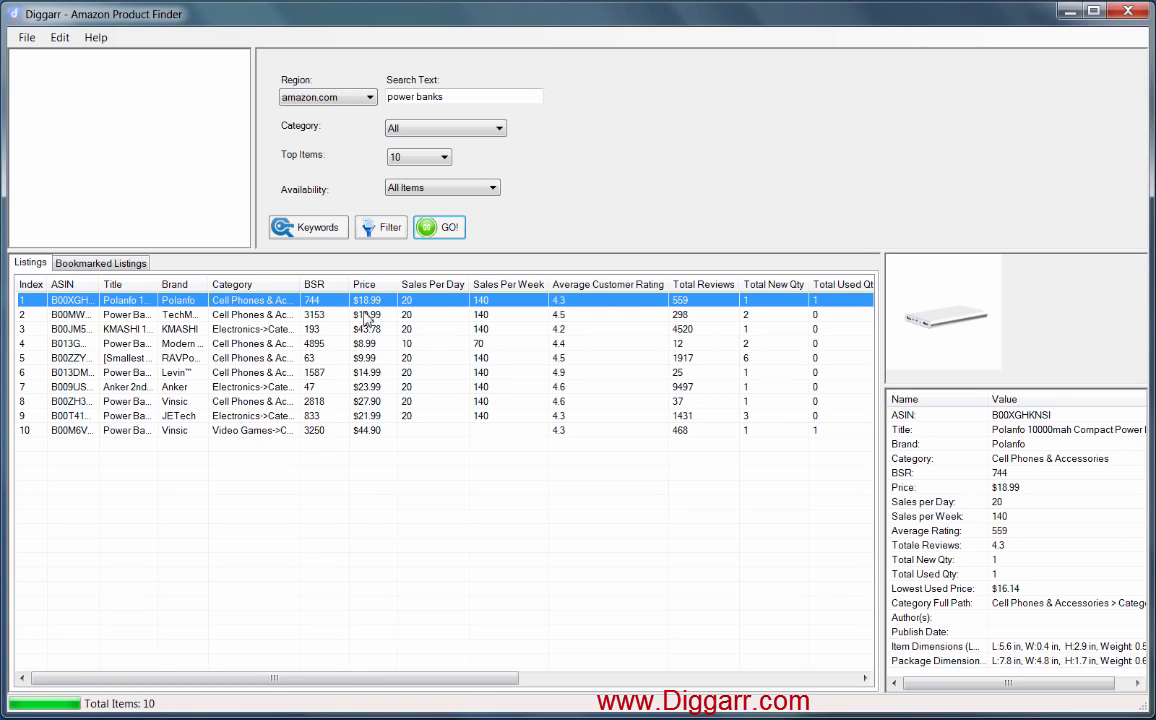
drag(471, 285, 475, 286)
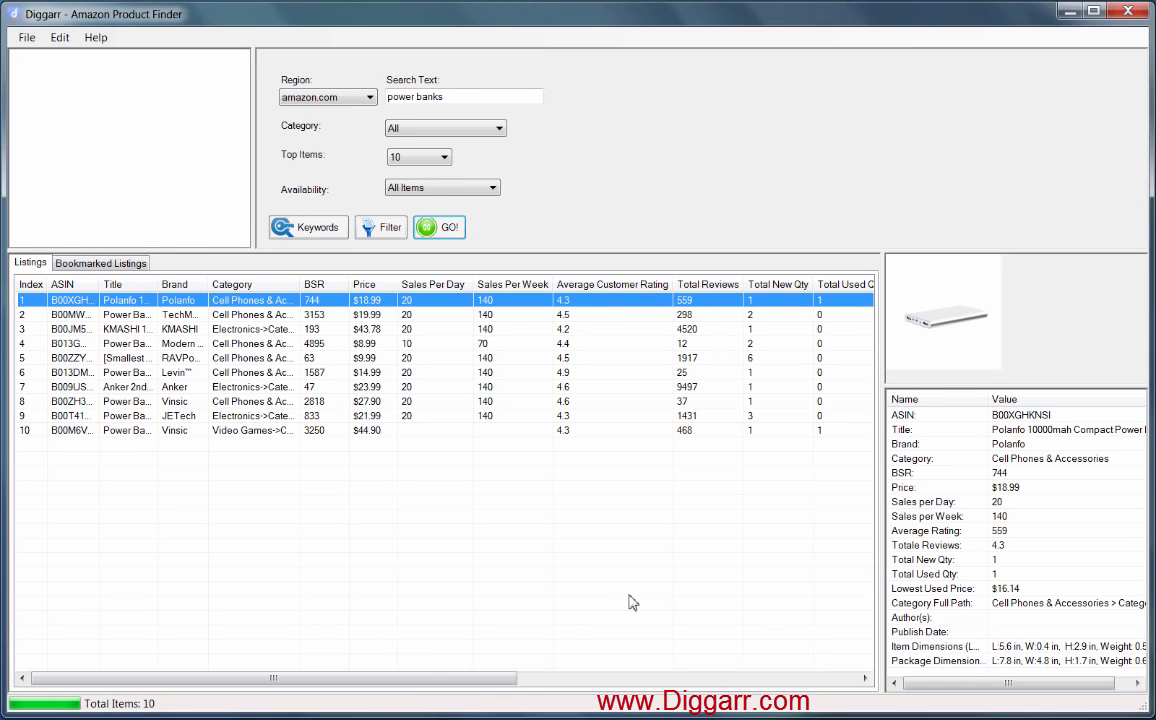
Expand the Category Path column to read the listings' paths, including the KMASHI item's, and narrow it again
drag(440, 679, 596, 596)
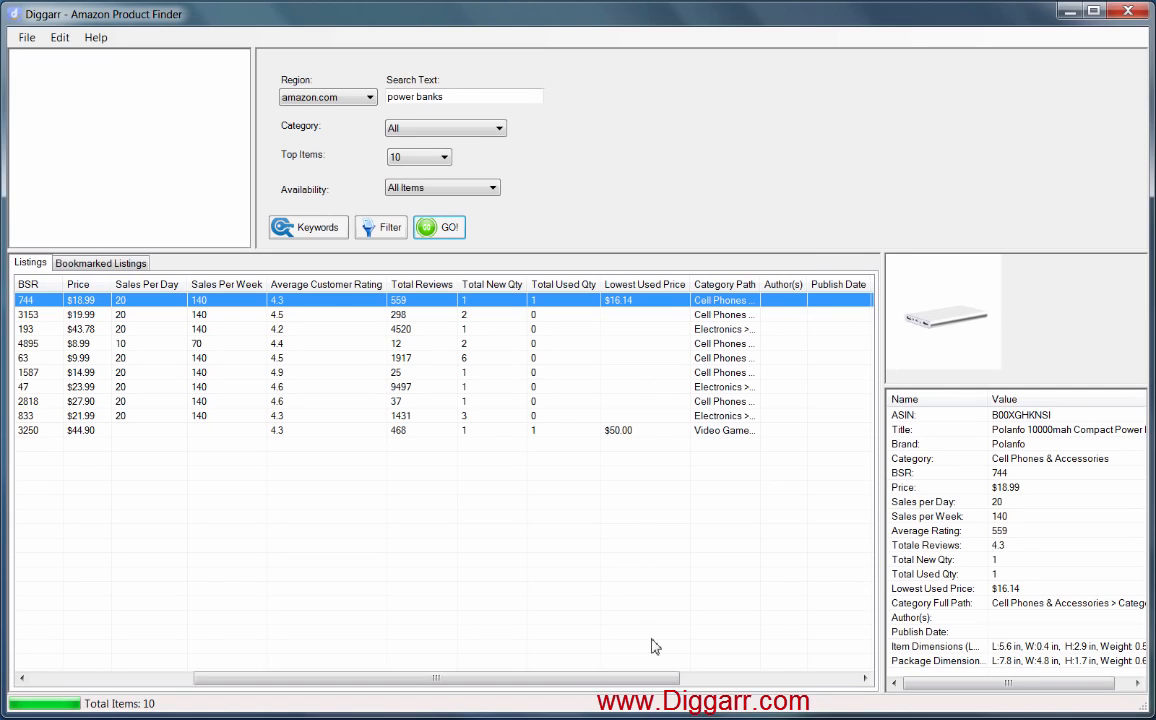
drag(467, 681, 600, 682)
drag(528, 285, 866, 285)
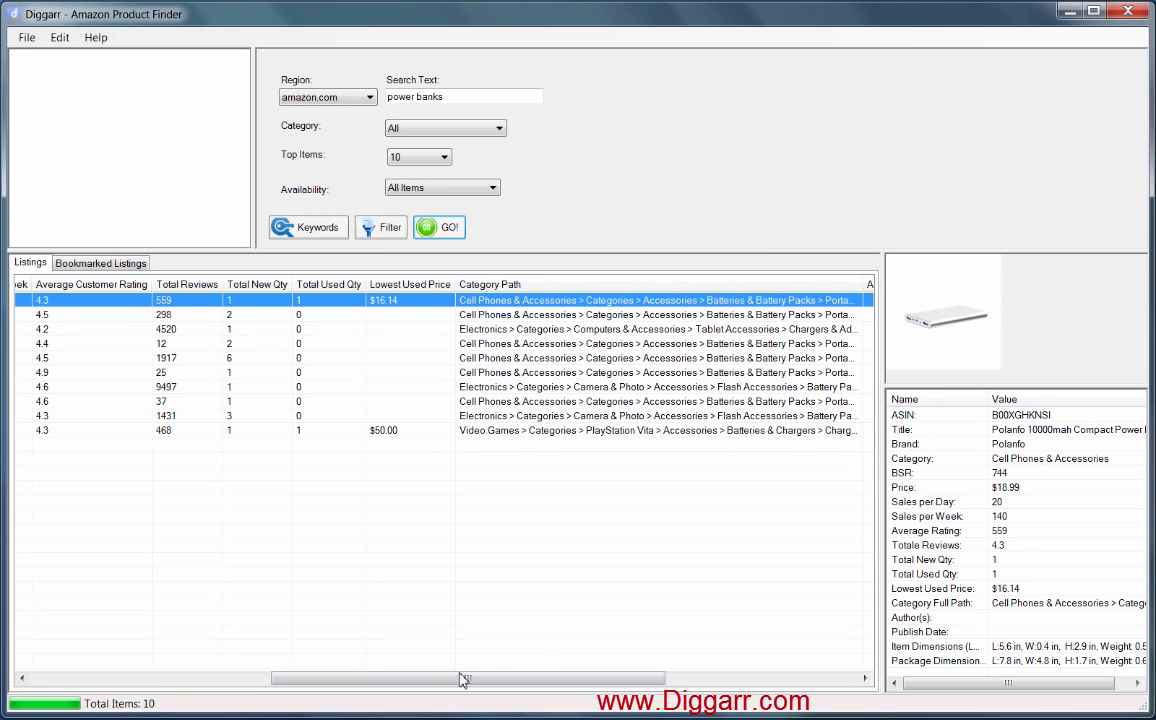
drag(467, 678, 610, 678)
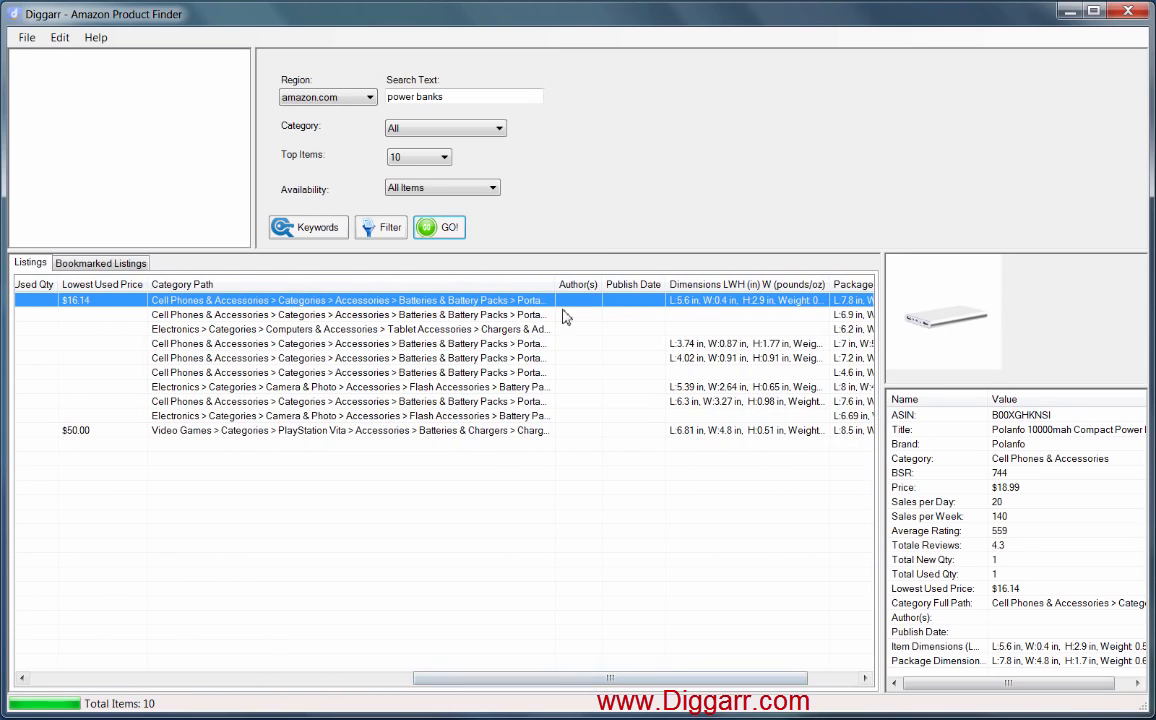
drag(555, 285, 757, 284)
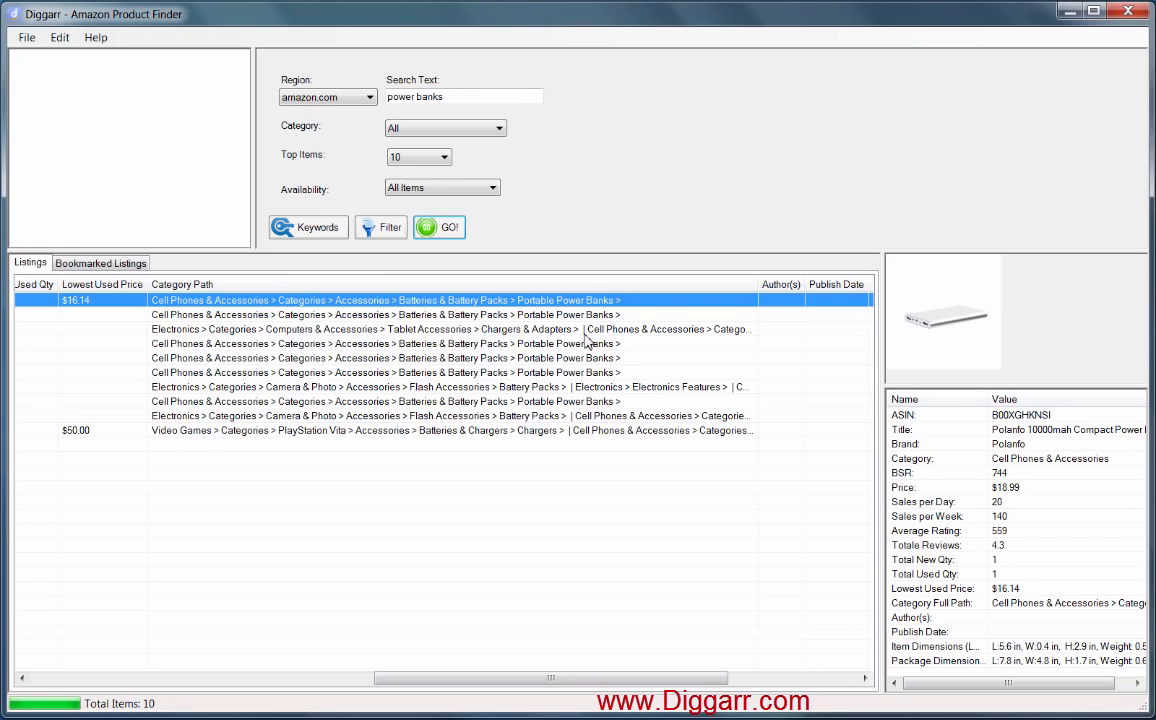
click(216, 333)
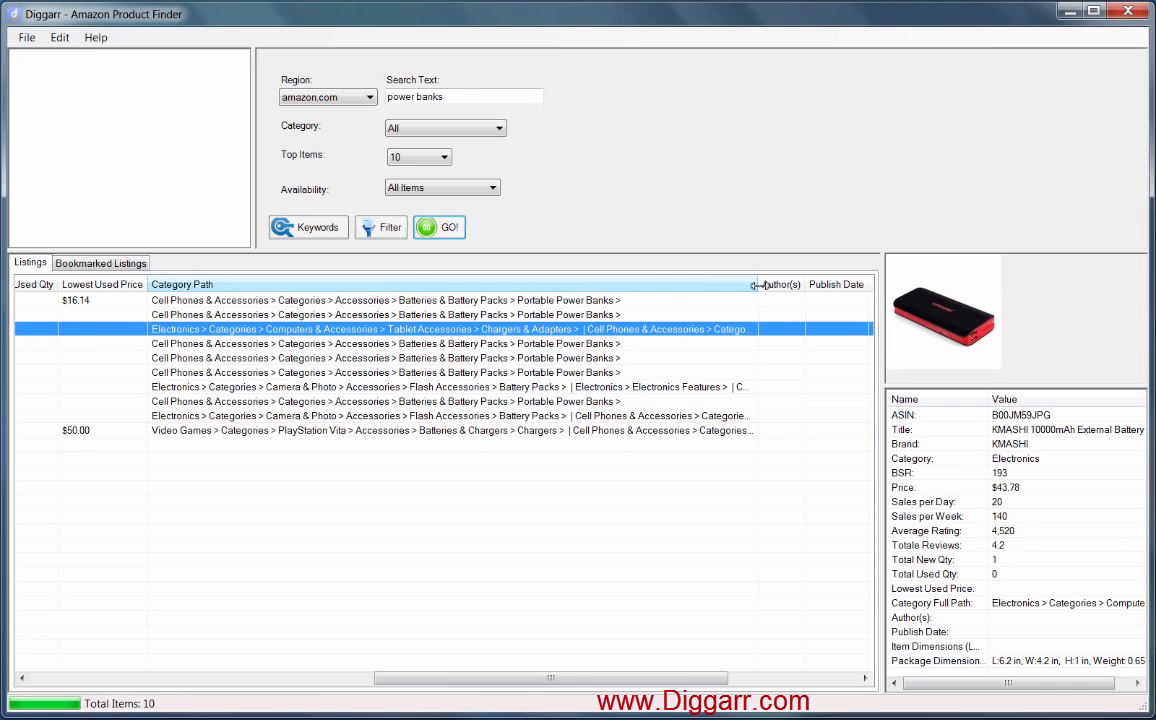
drag(757, 285, 536, 300)
Widen the item Dimensions and Package dimensions columns to show more of the size and weight data
drag(599, 679, 695, 684)
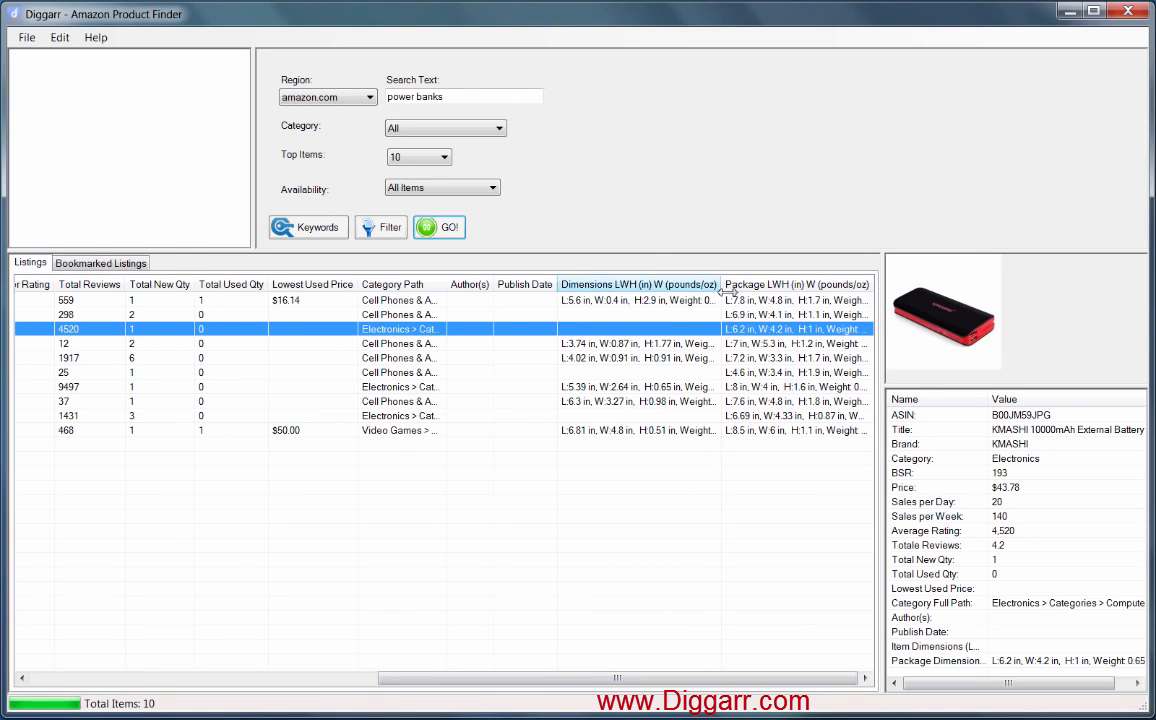
drag(722, 285, 775, 290)
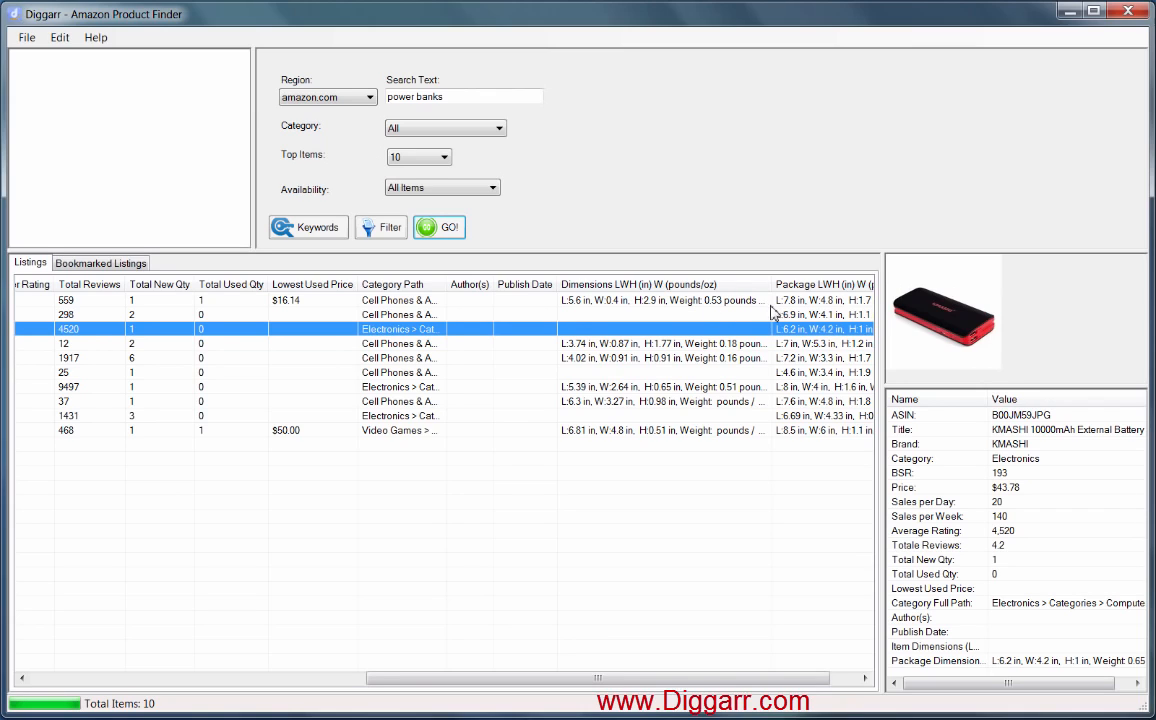
drag(774, 285, 787, 285)
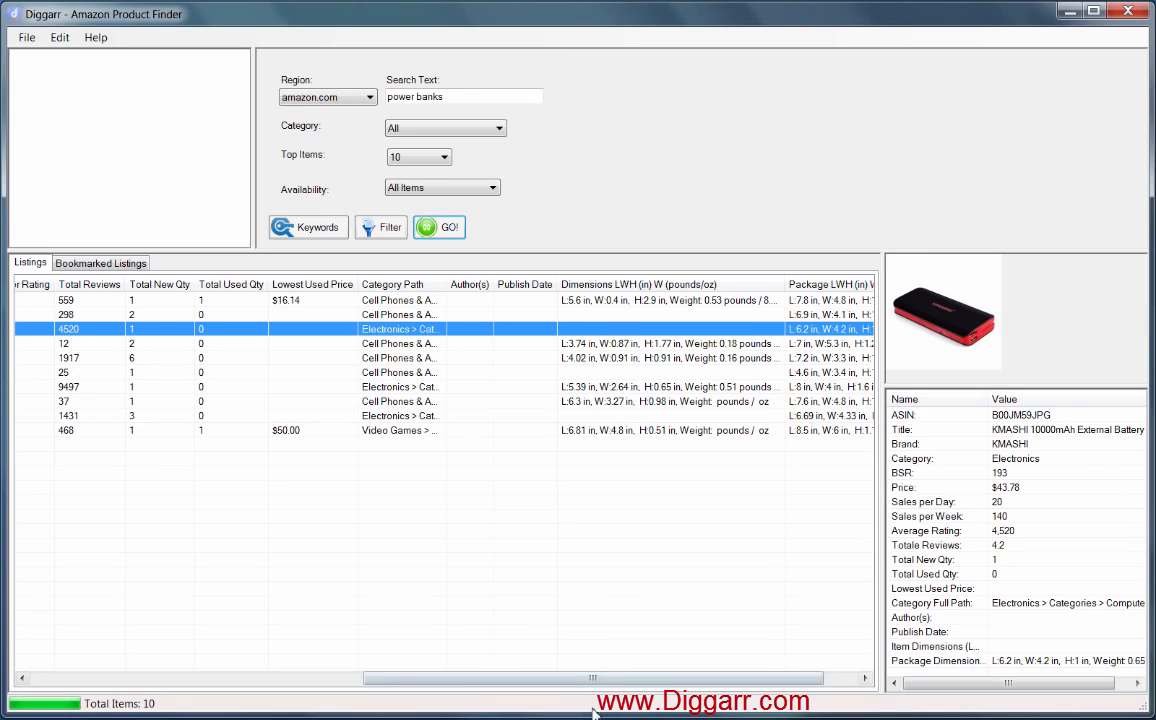
drag(596, 679, 762, 668)
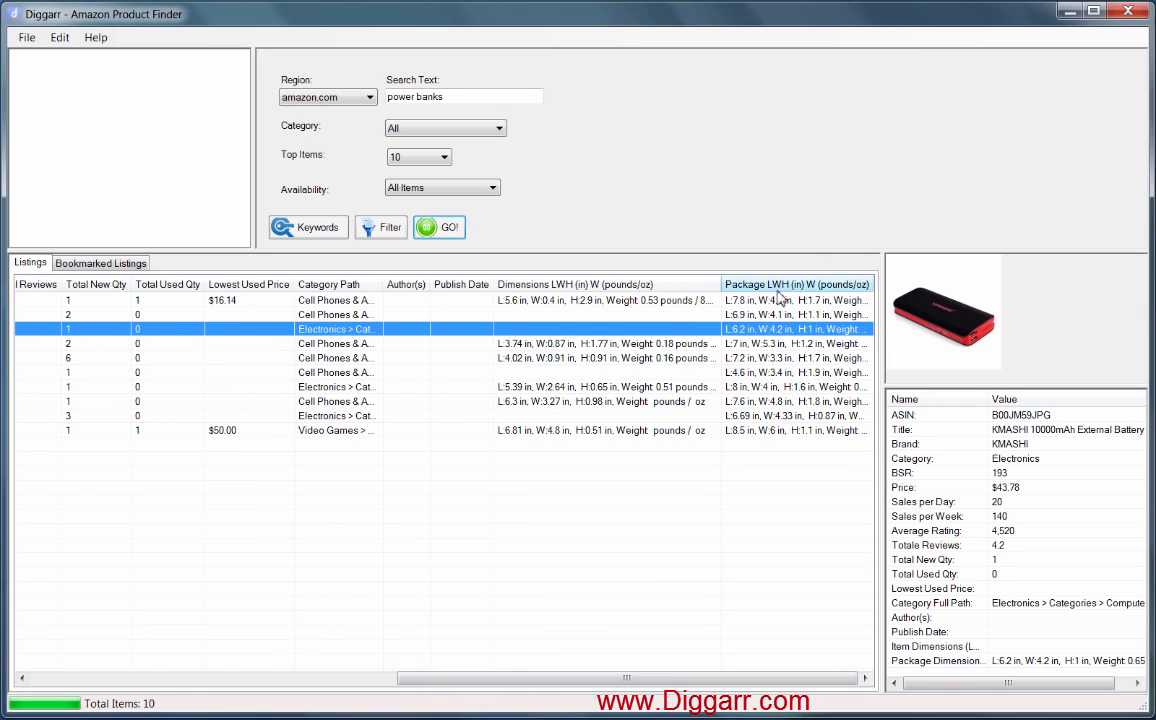
double_click(874, 286)
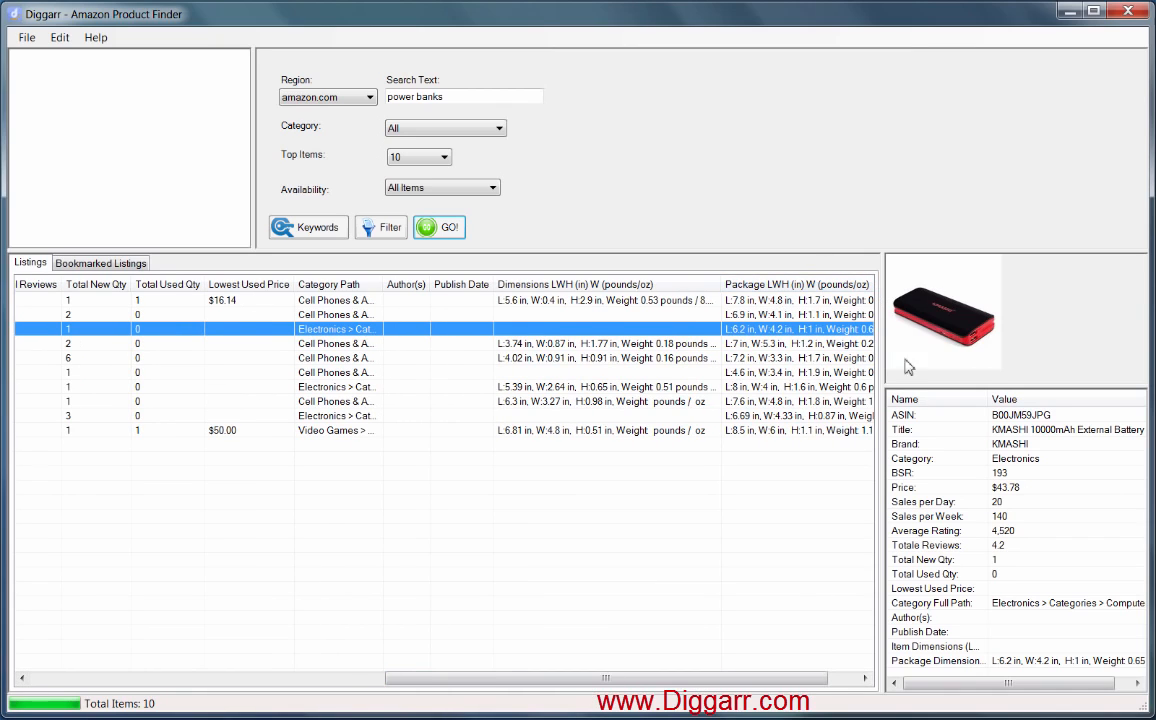
Select the Modern Portable listing and examine its item and package dimensions in the item details
drag(695, 683, 782, 688)
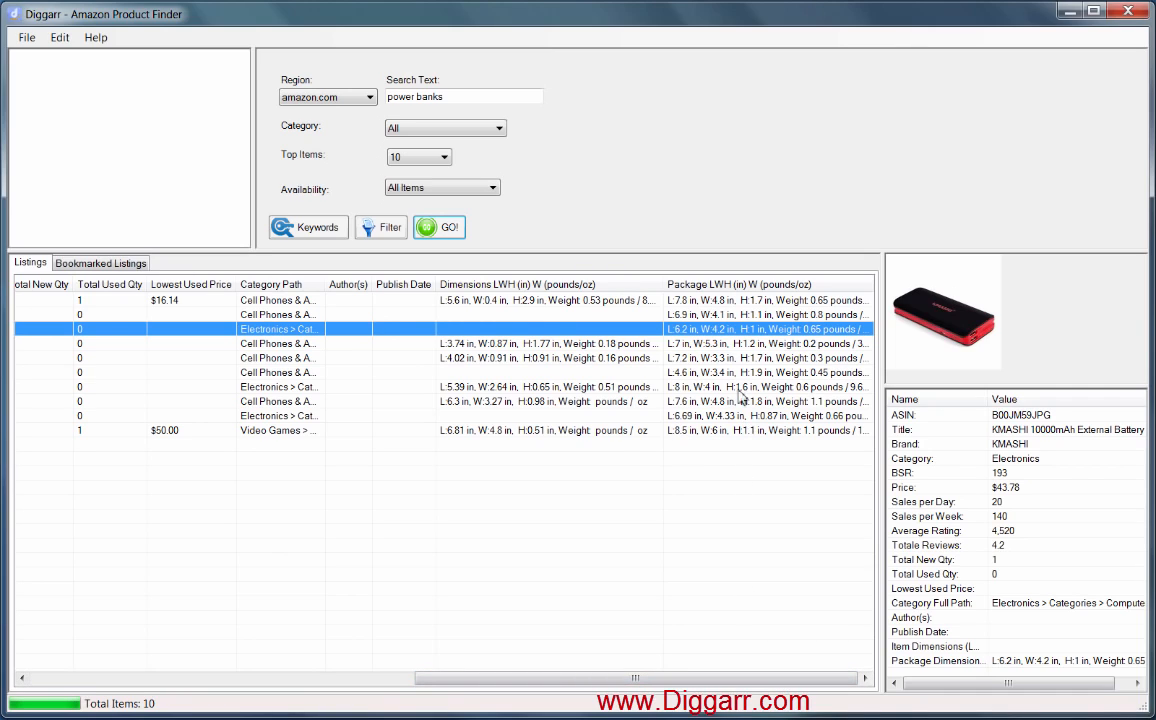
click(491, 346)
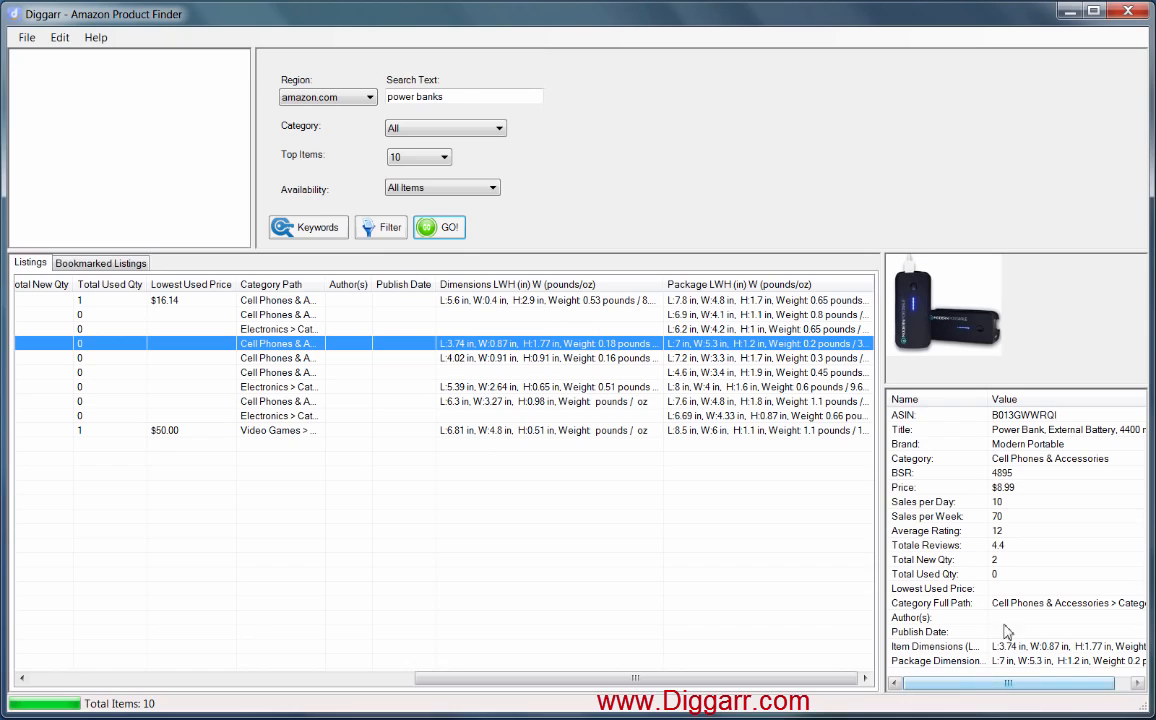
mouse_move(1014, 685)
mouse_down()
mouse_move(1110, 686)
mouse_move(998, 688)
mouse_up()
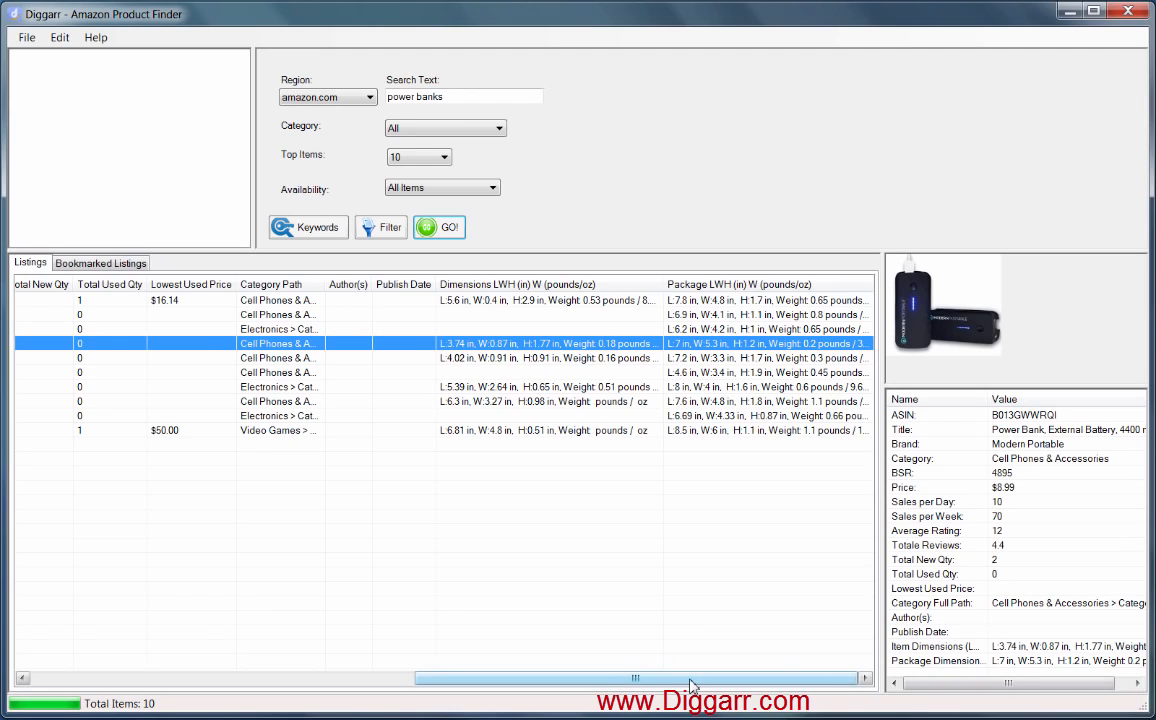
Select the Levin listing and widen the Name column of its item details to read the field labels
drag(692, 680, 326, 681)
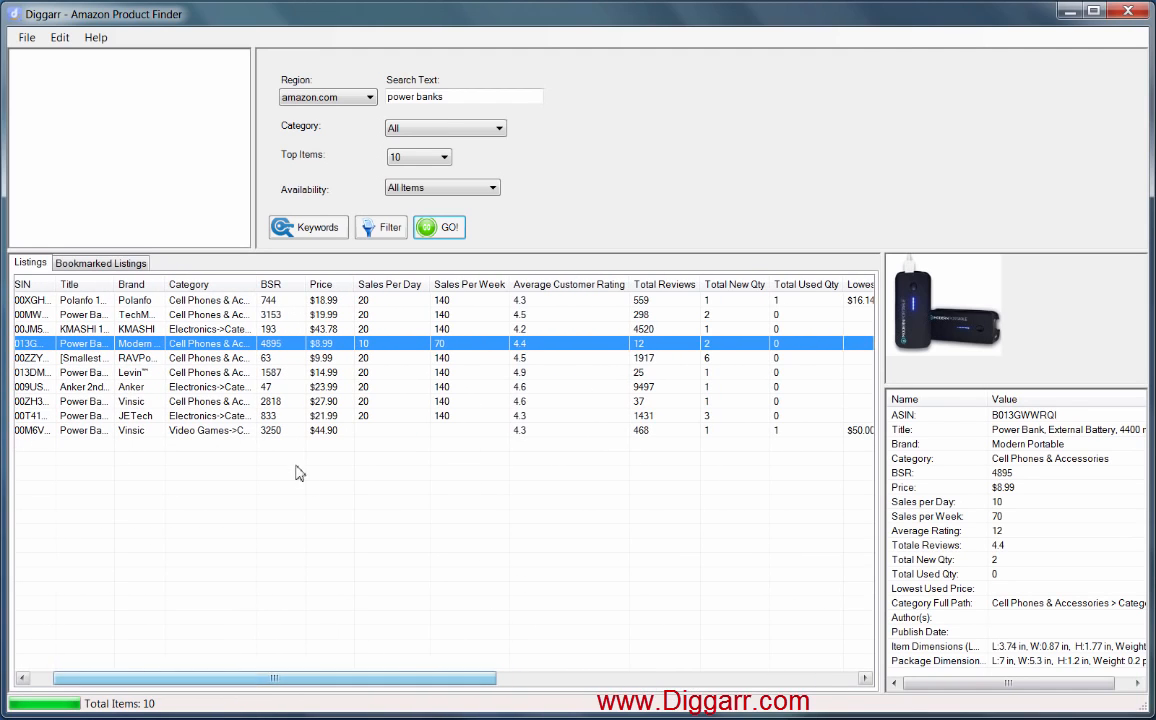
click(262, 373)
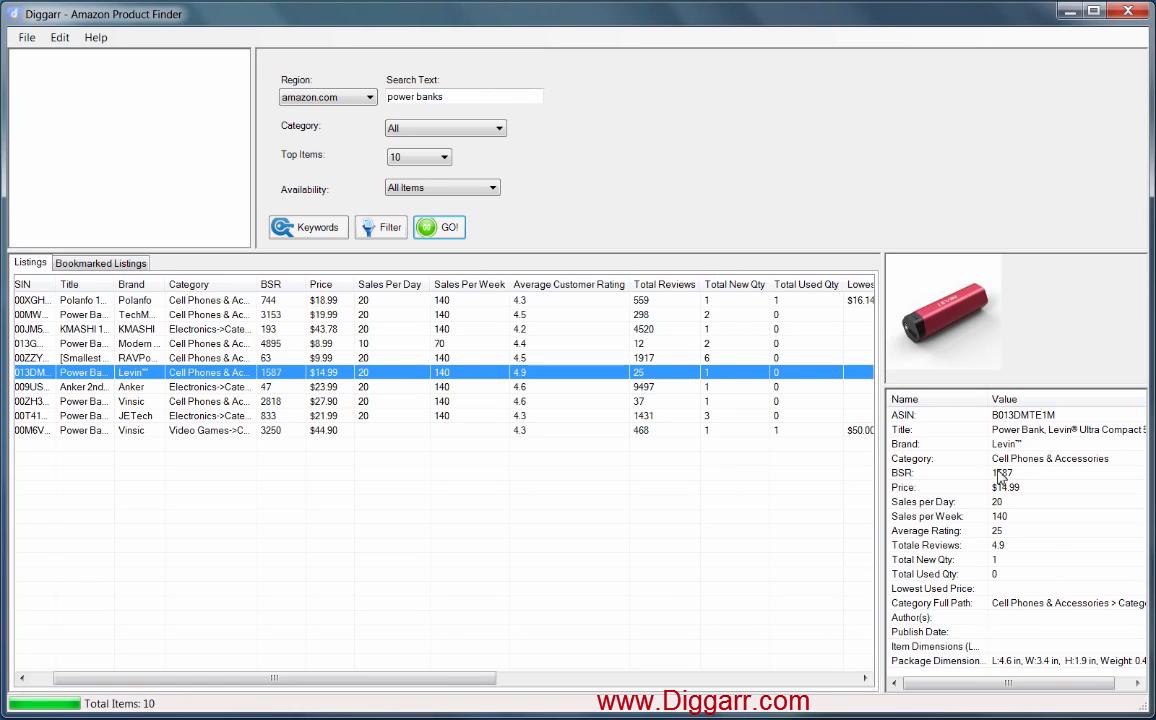
mouse_move(988, 399)
mouse_down()
mouse_move(1020, 398)
mouse_move(958, 399)
mouse_move(1015, 399)
mouse_move(1002, 400)
mouse_up()
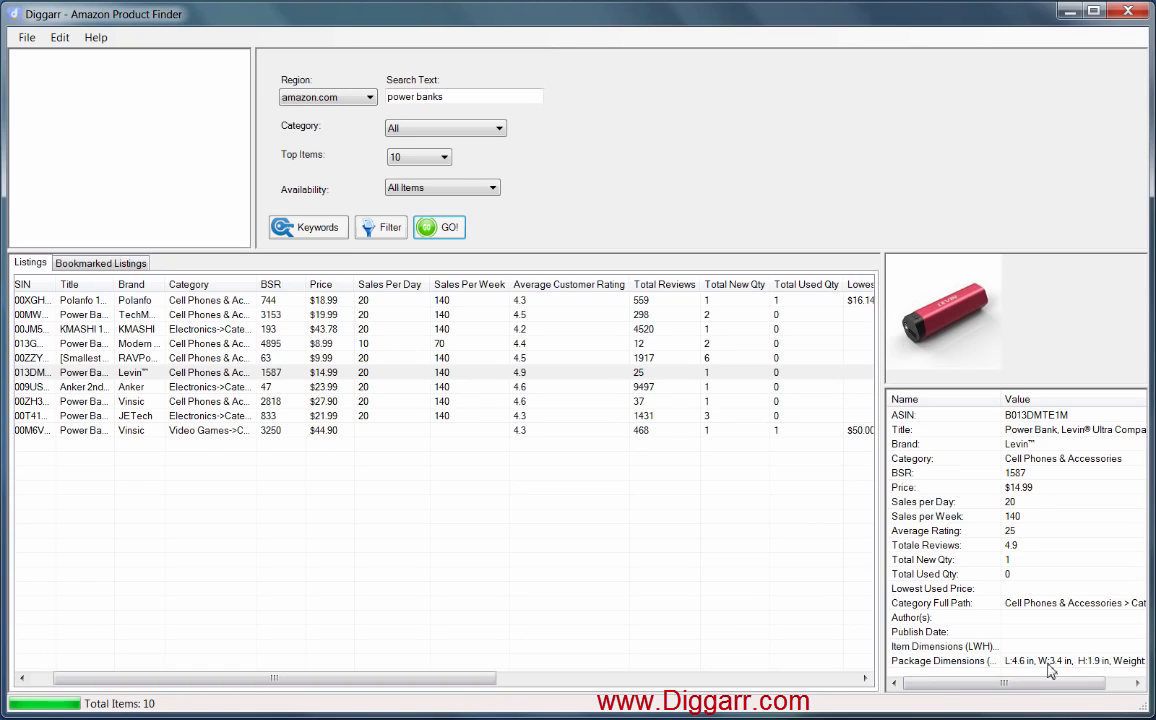
click(968, 604)
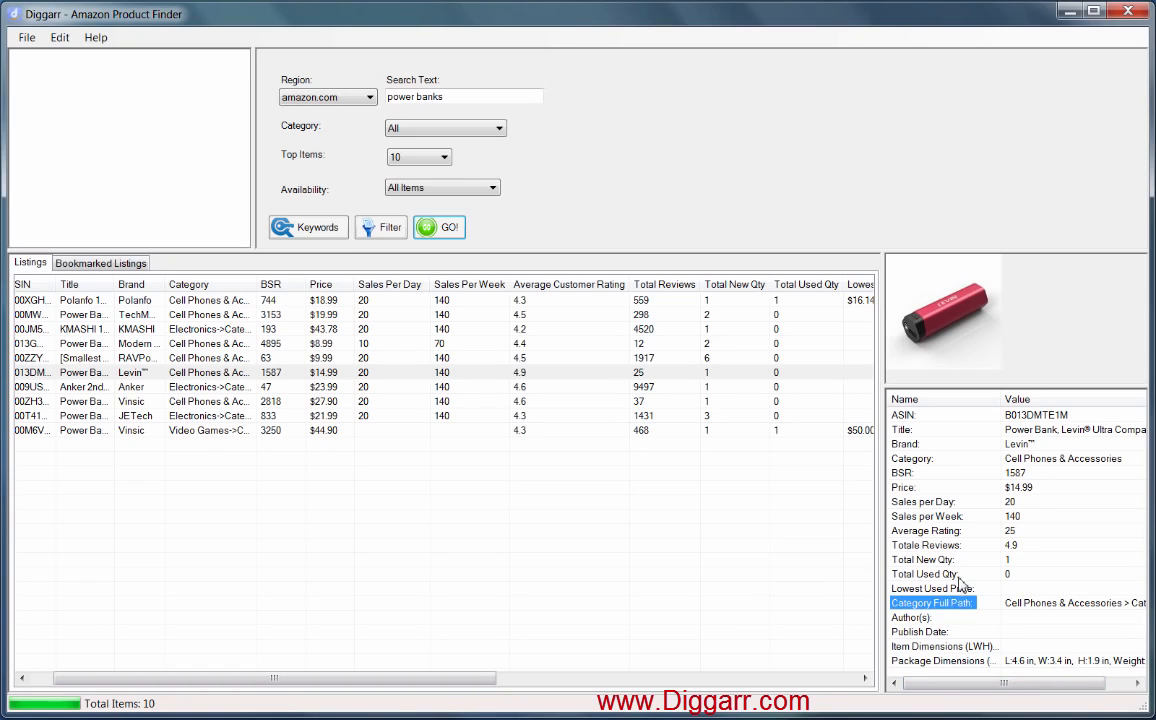
click(958, 576)
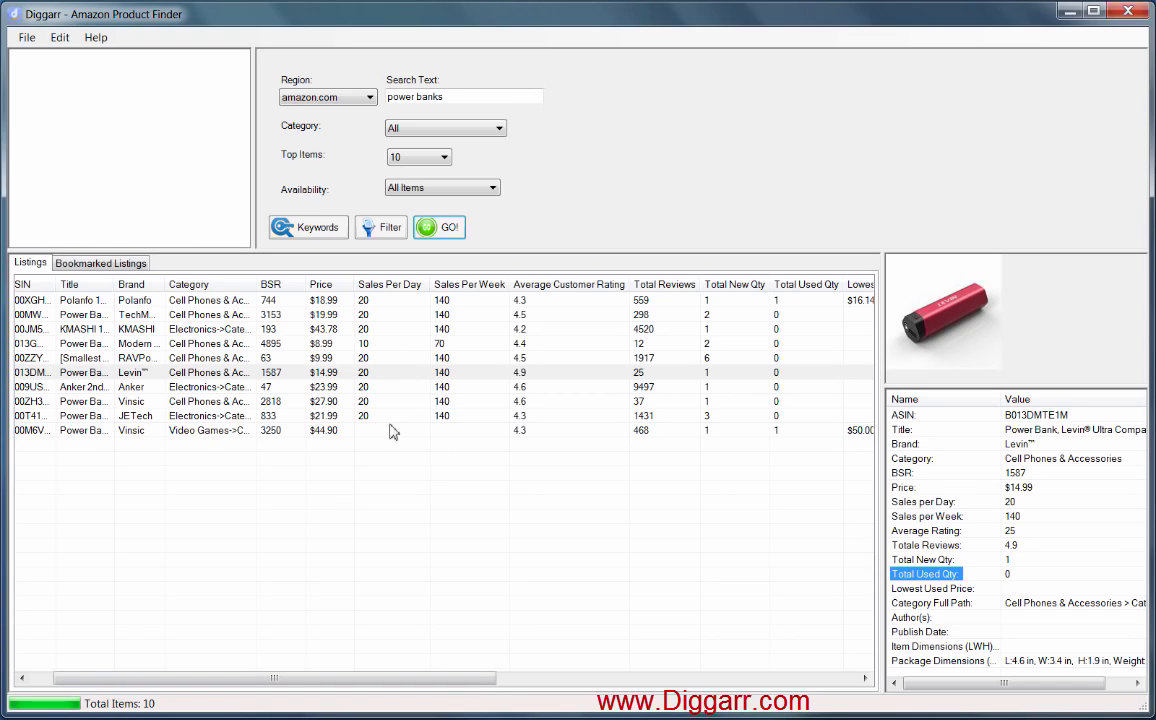
Open the item details page for the Modern Portable listing and enlarge its window
click(412, 343)
right_click(412, 343)
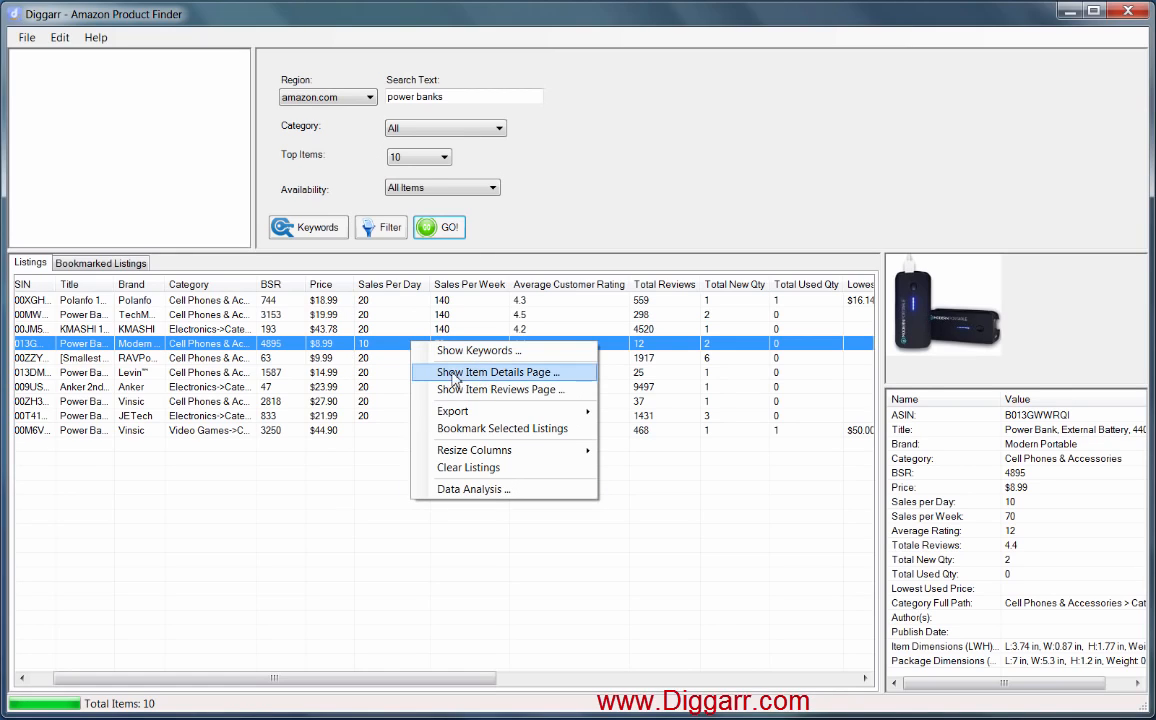
click(551, 372)
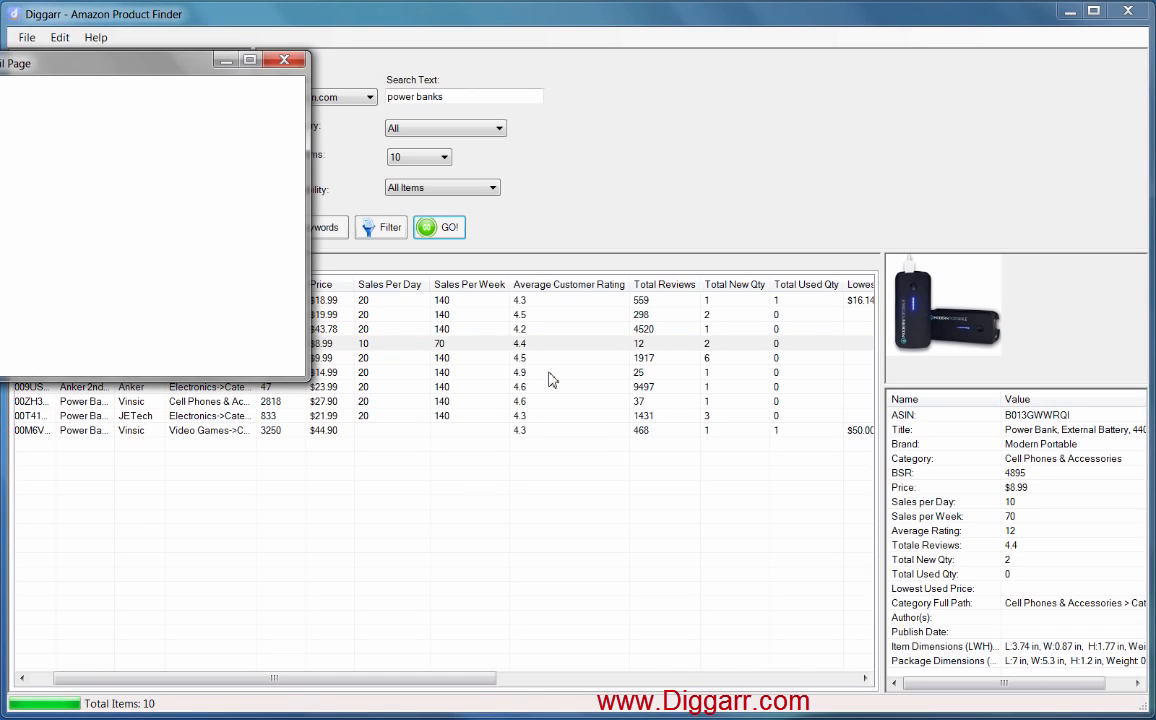
drag(202, 88, 313, 71)
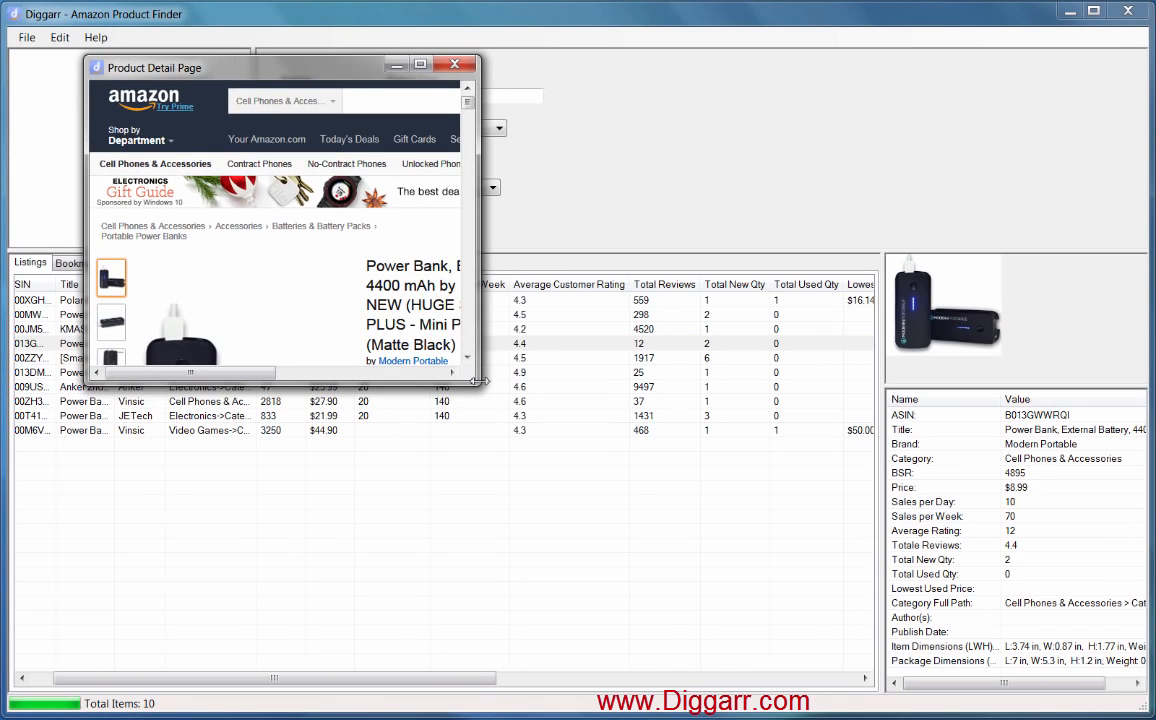
drag(478, 386, 688, 662)
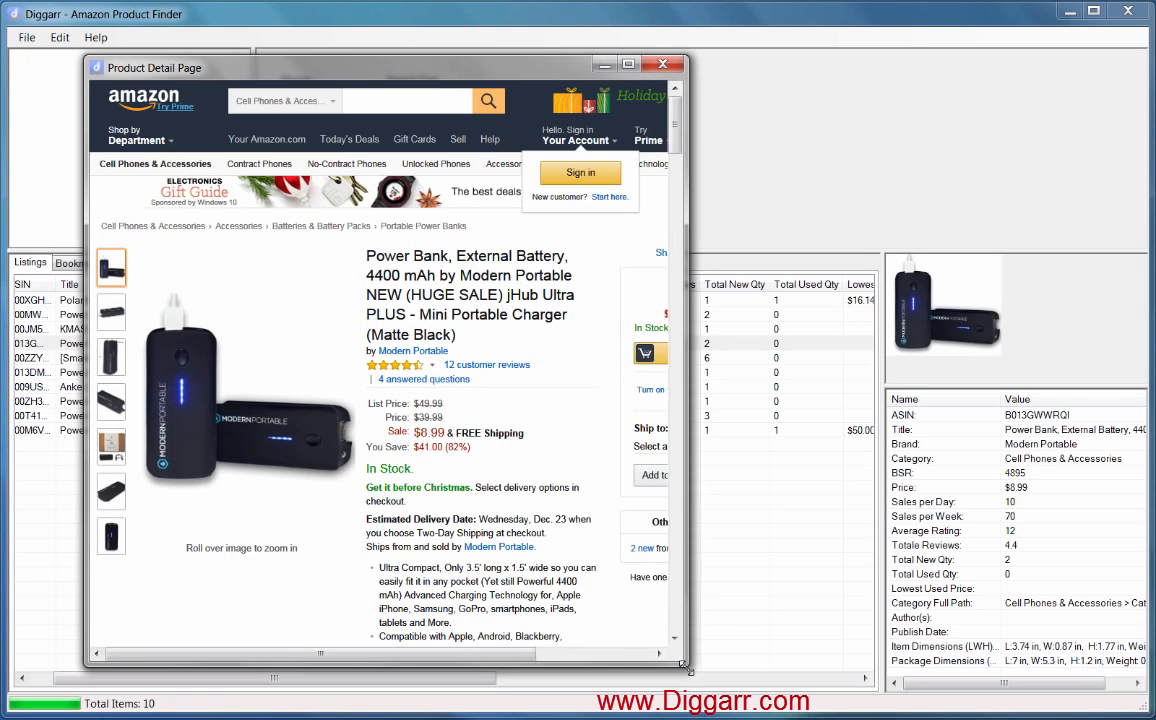
Examine the product page down to the Product Details and Amazon Best Sellers Rank, and close it
drag(677, 122, 686, 199)
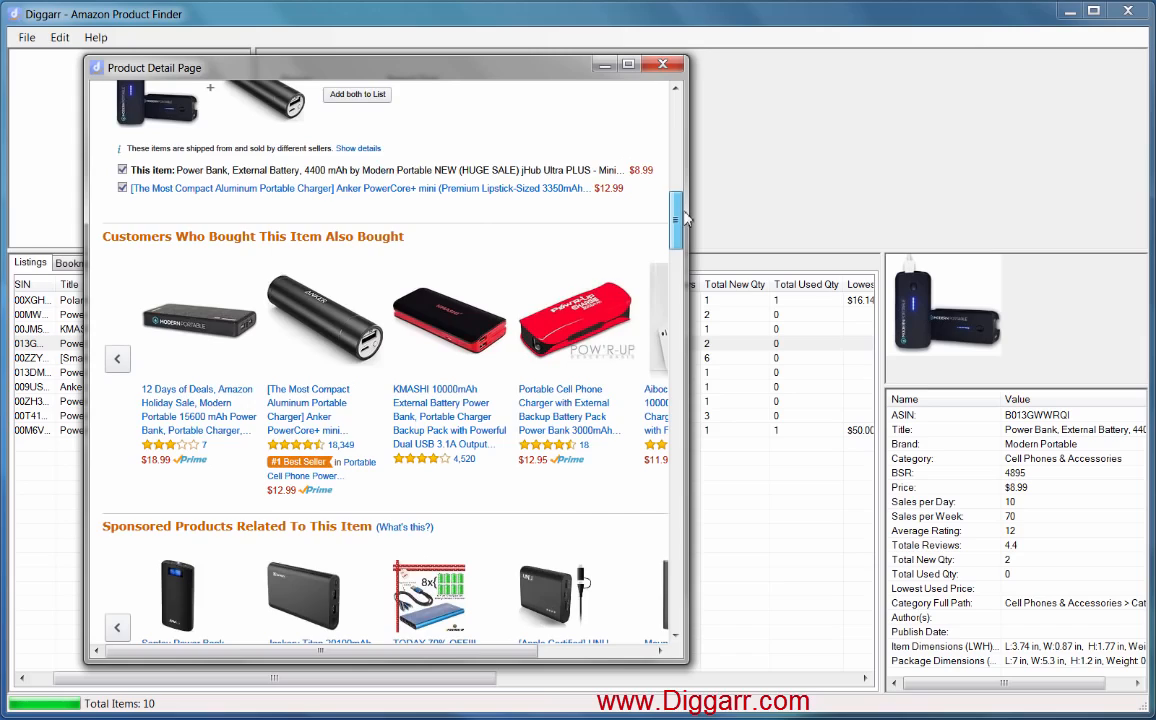
drag(684, 218, 688, 297)
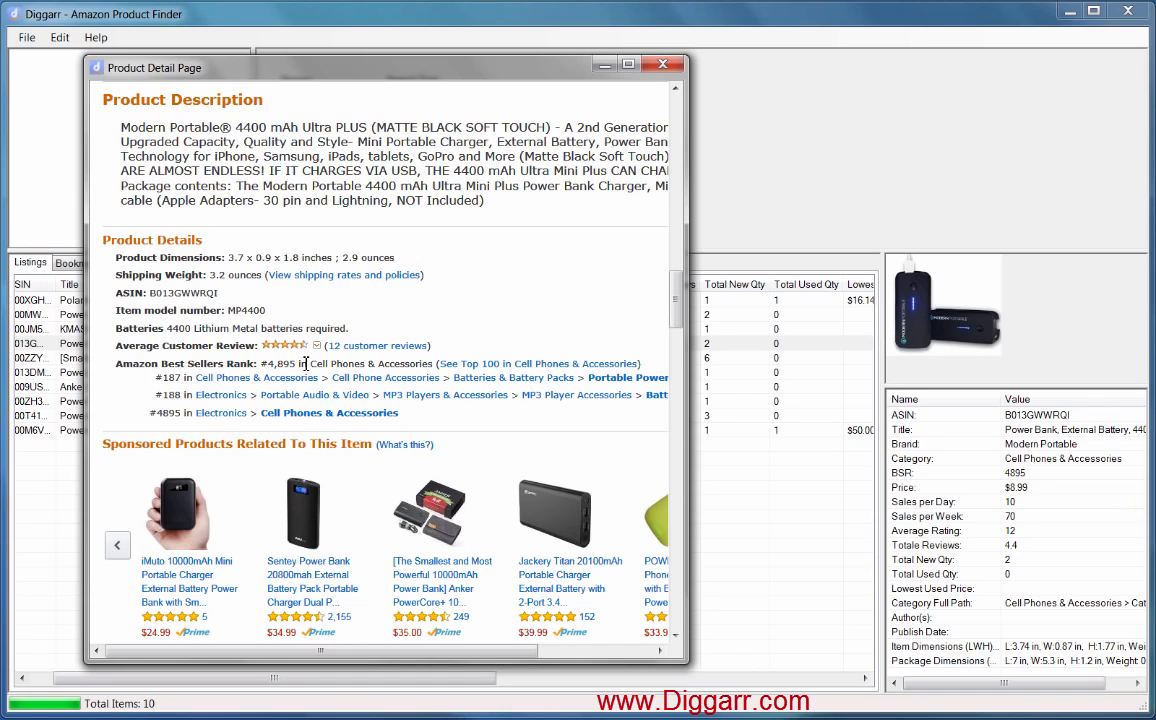
click(662, 65)
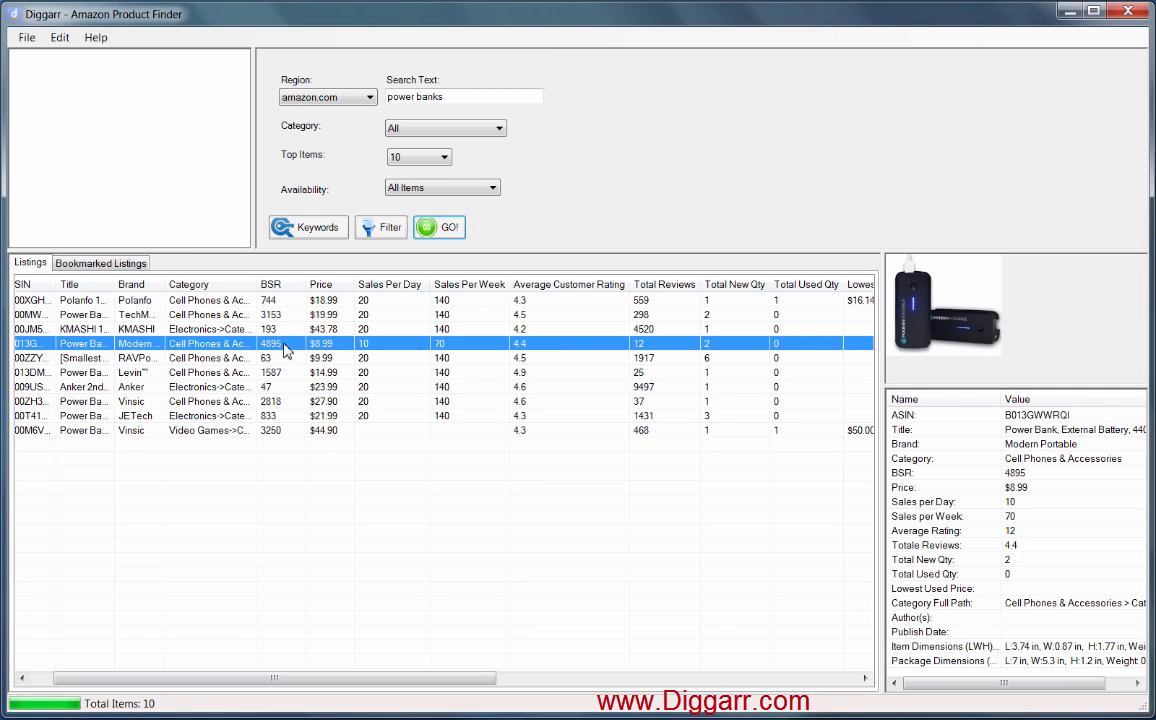
Open the item reviews page for the Modern Portable listing, widen its window and move it over the listings
right_click(397, 343)
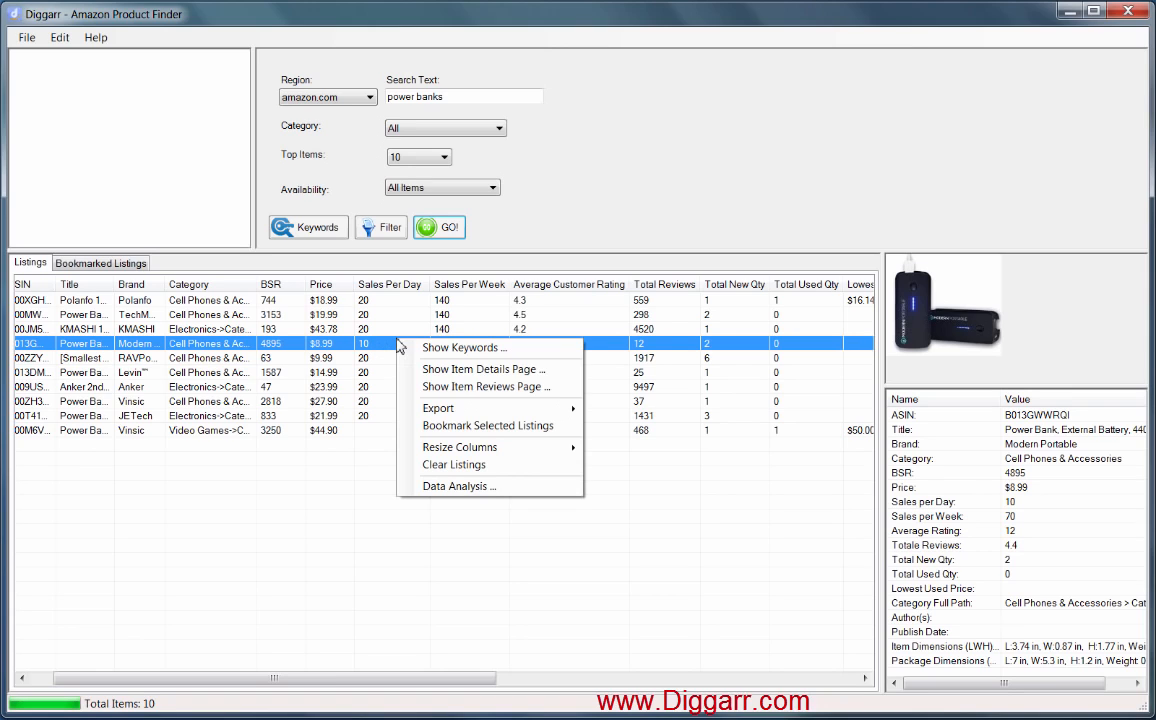
click(500, 388)
drag(208, 109, 790, 118)
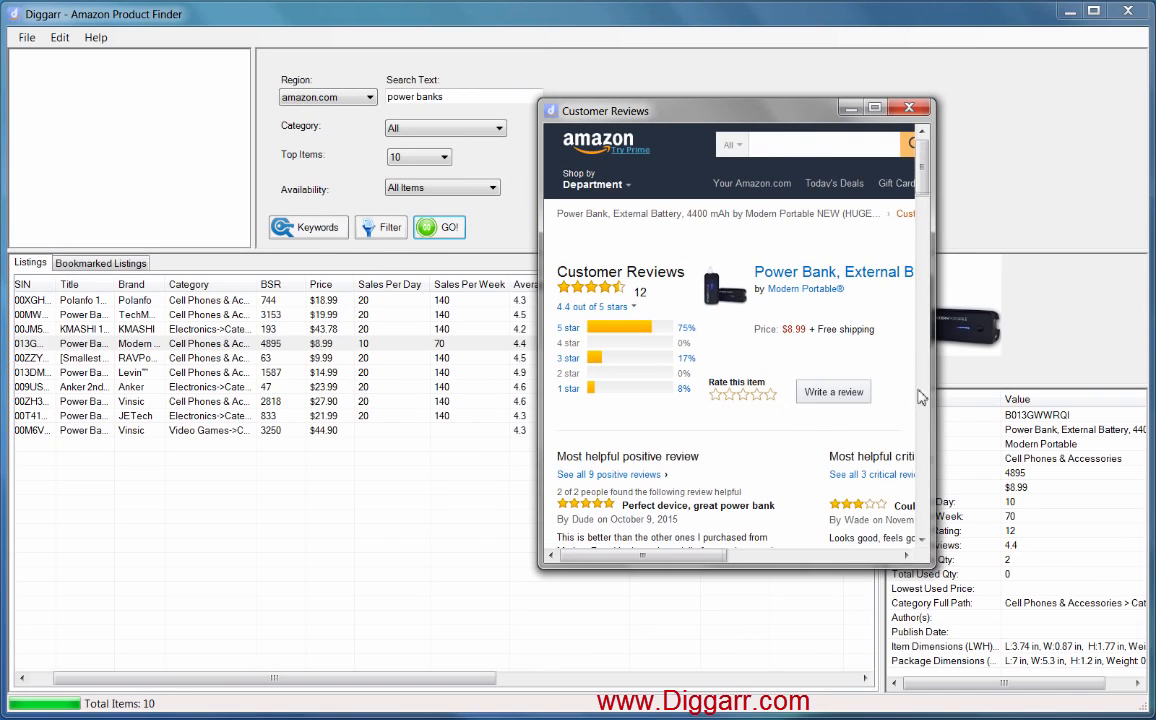
drag(934, 223, 1033, 220)
mouse_move(1023, 168)
mouse_down()
mouse_move(1030, 287)
mouse_move(1024, 145)
mouse_up()
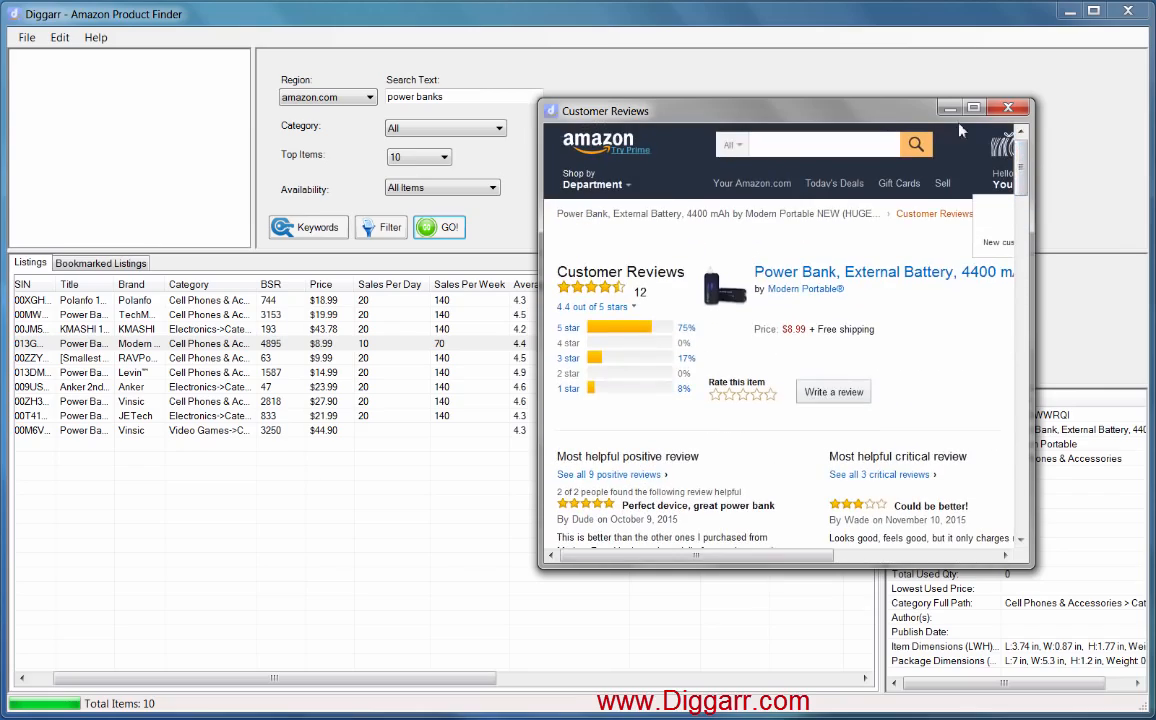
drag(913, 121, 688, 72)
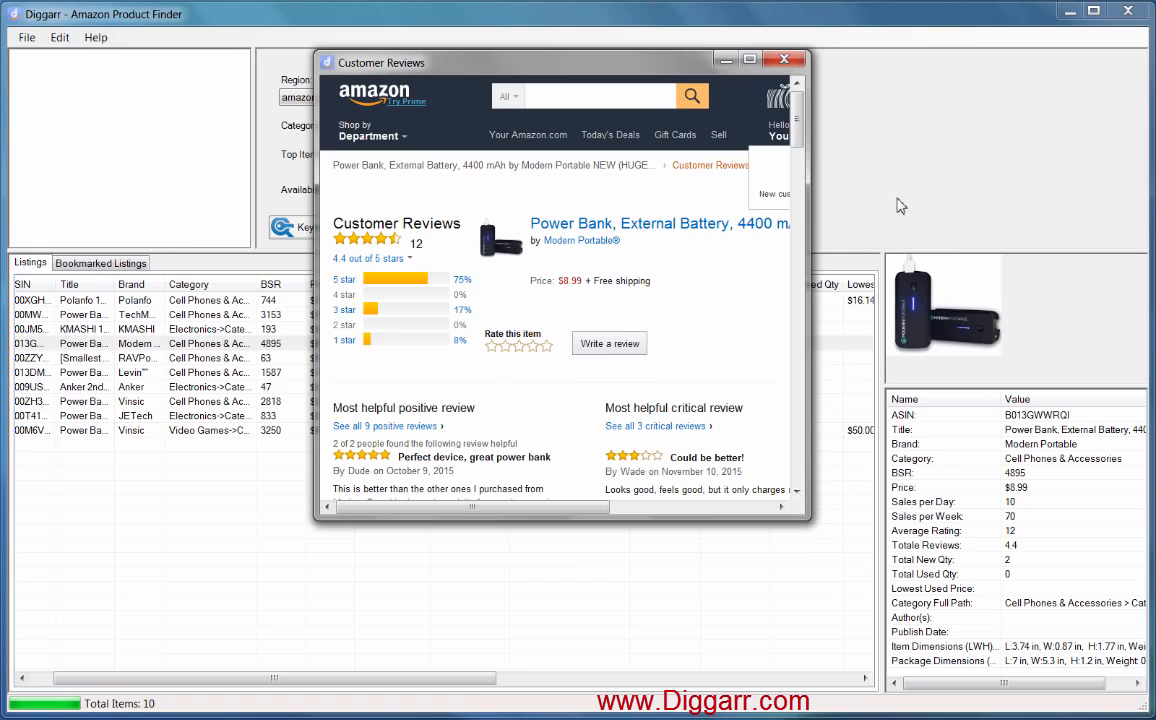
Read through the Modern Portable power bank's customer reviews and close the reviews window
drag(797, 138, 824, 307)
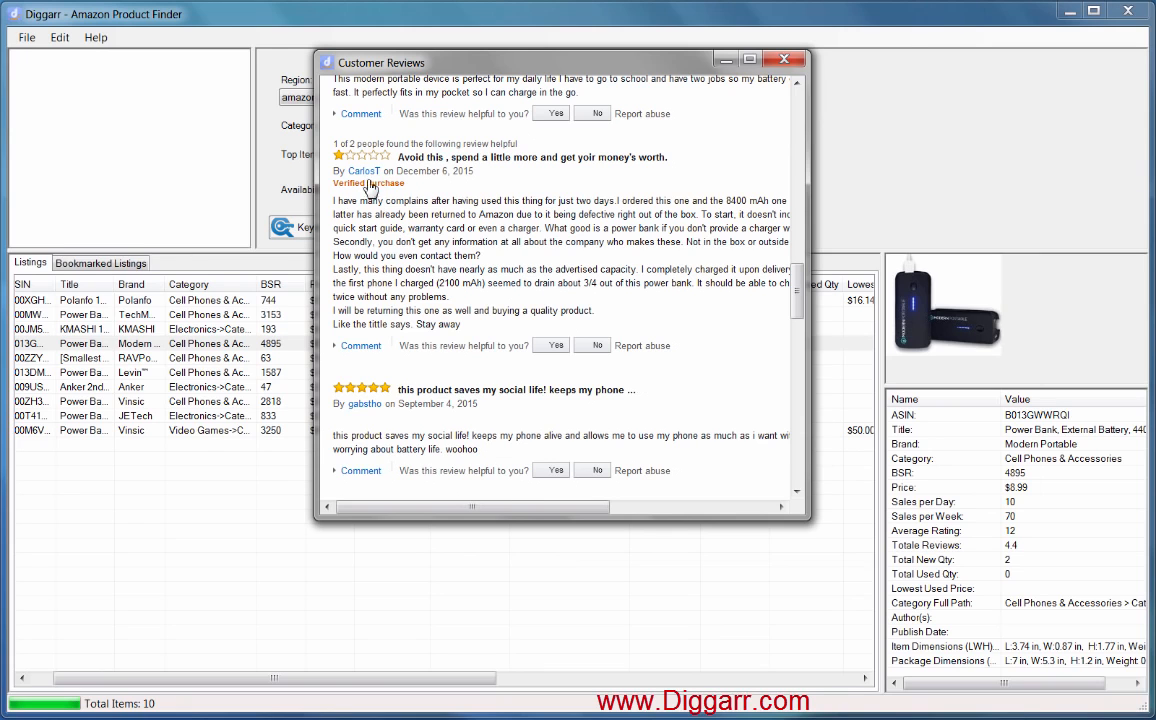
drag(805, 295, 809, 140)
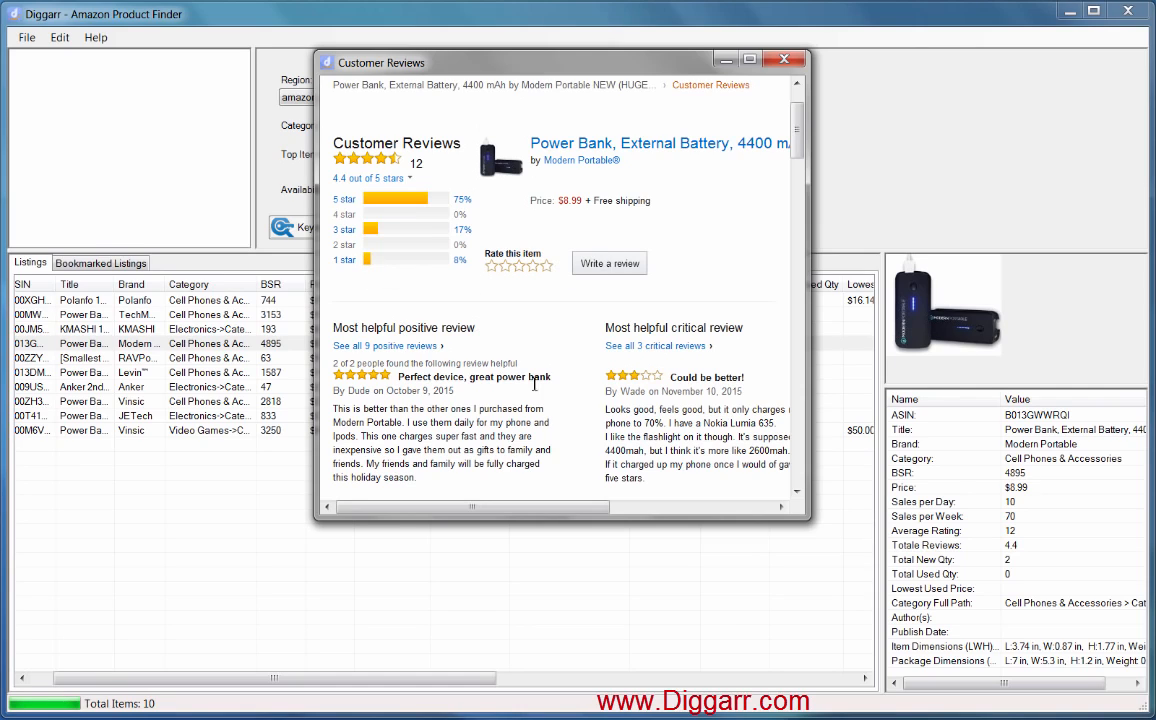
drag(809, 157, 926, 102)
click(912, 61)
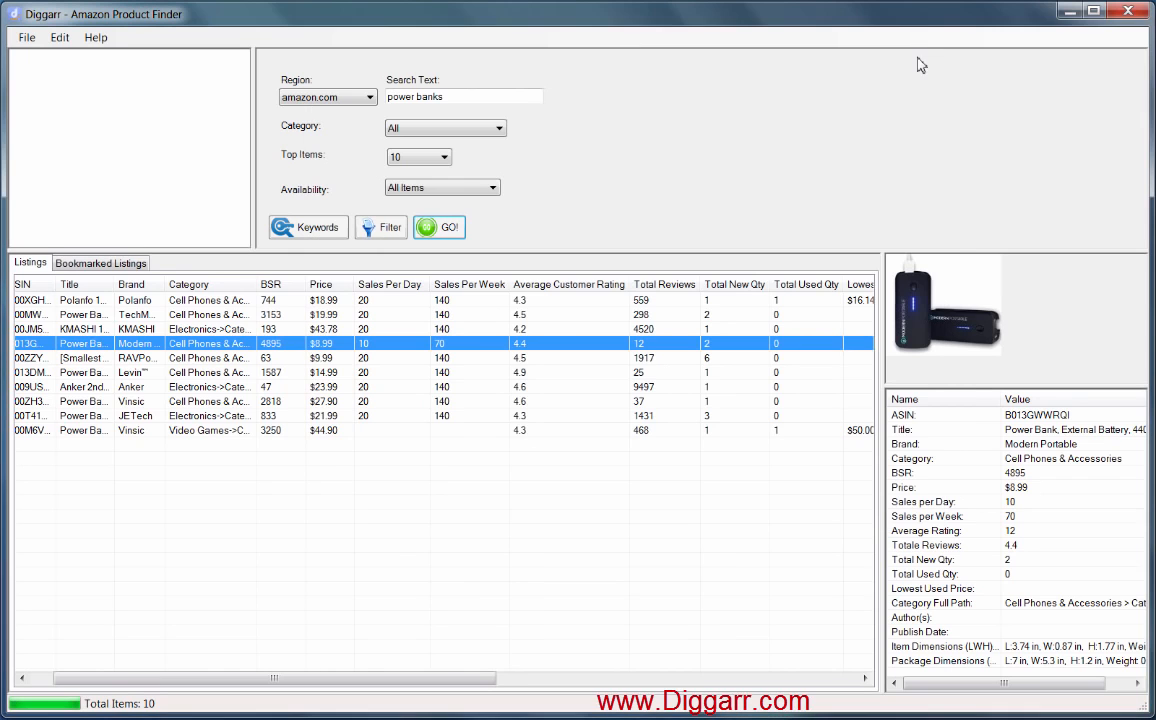
right_click(366, 374)
mouse_move(417, 440)
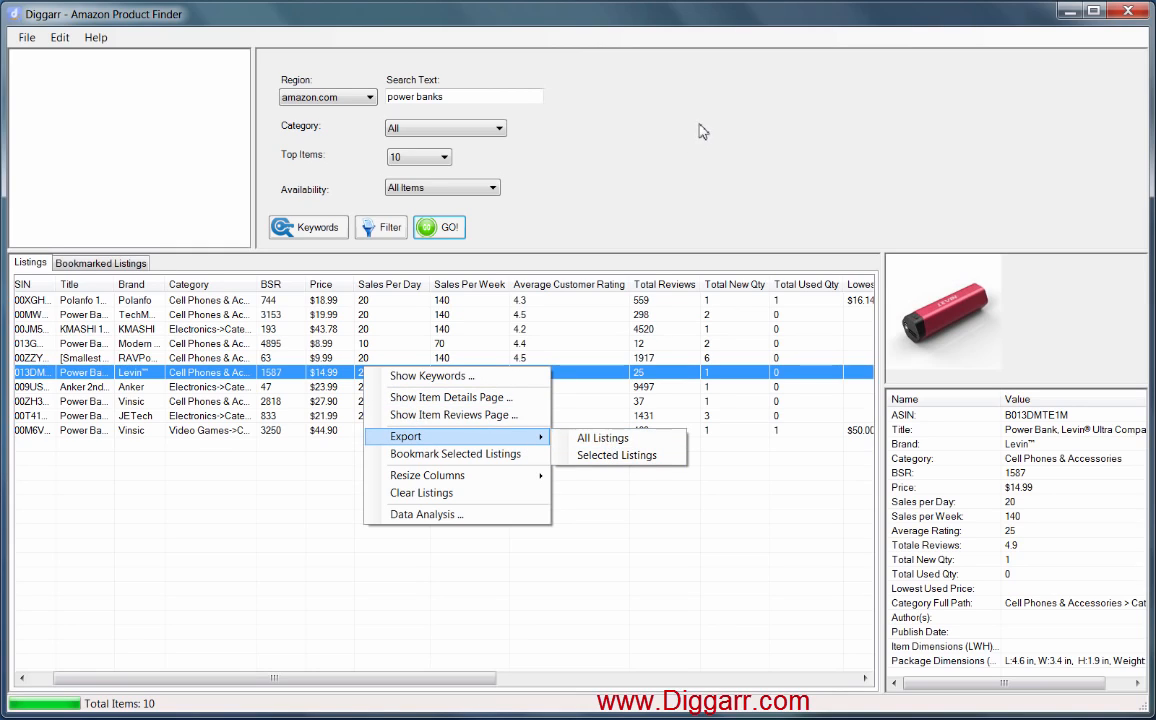
click(605, 441)
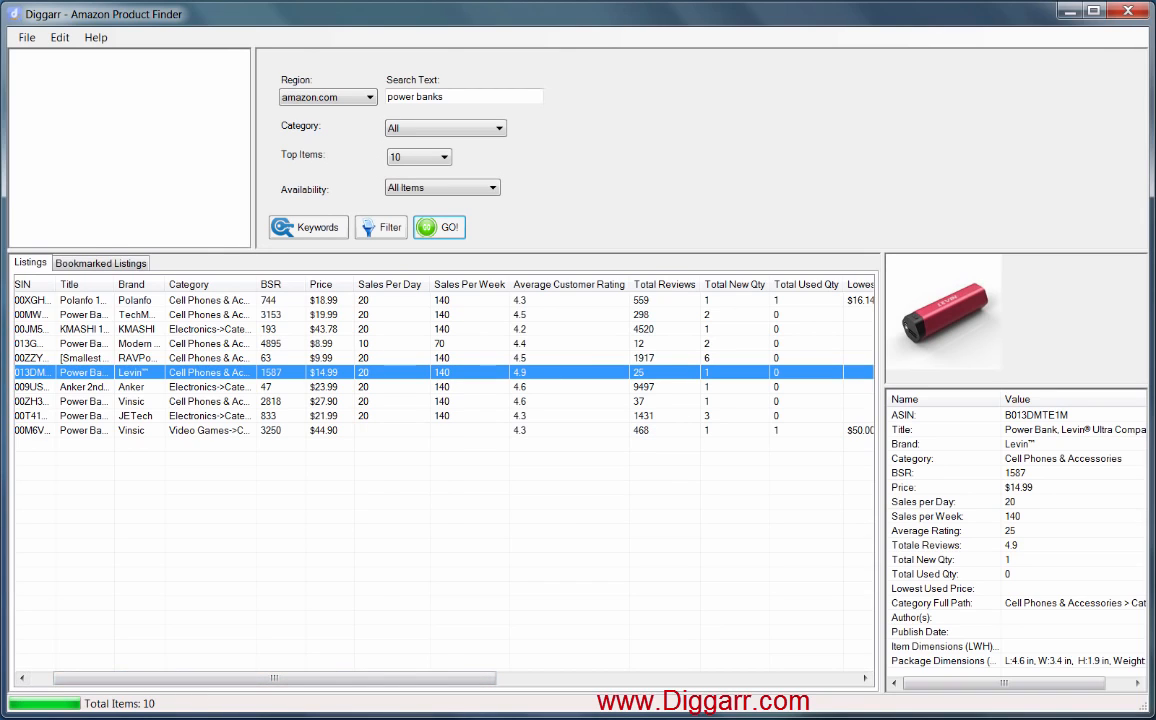
Open a blank Notepad document and minimise its window to return to the Diggarr listings
key(super)
text(not)
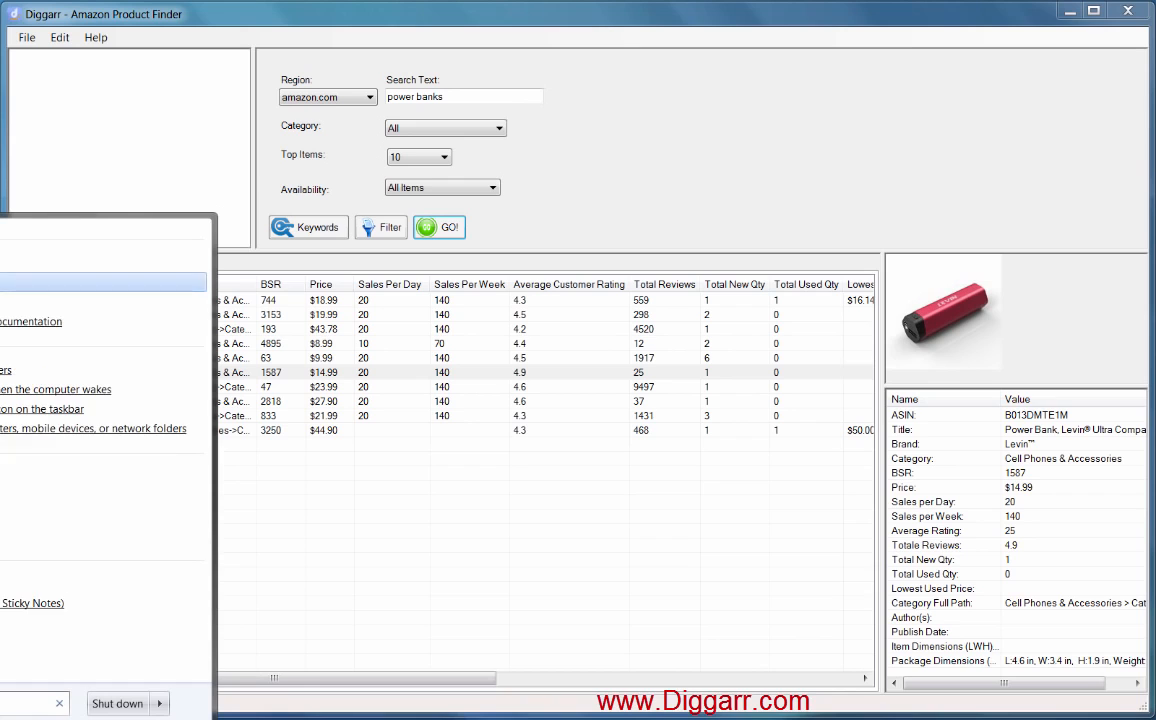
key(Return)
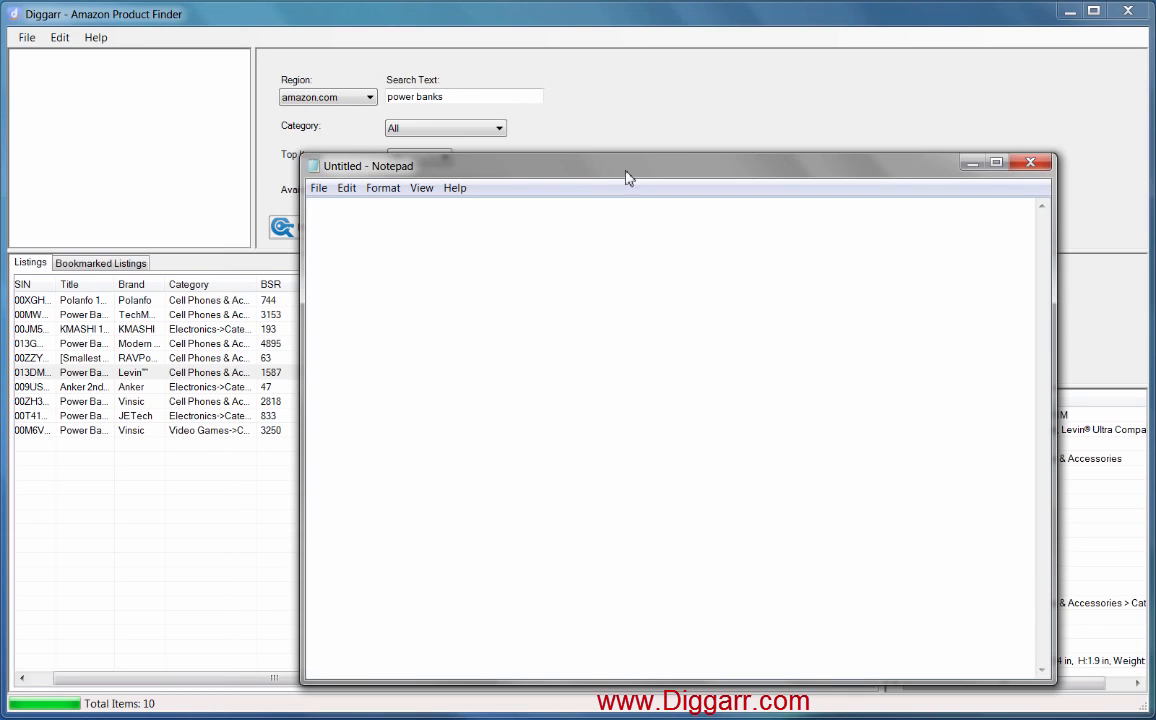
click(971, 163)
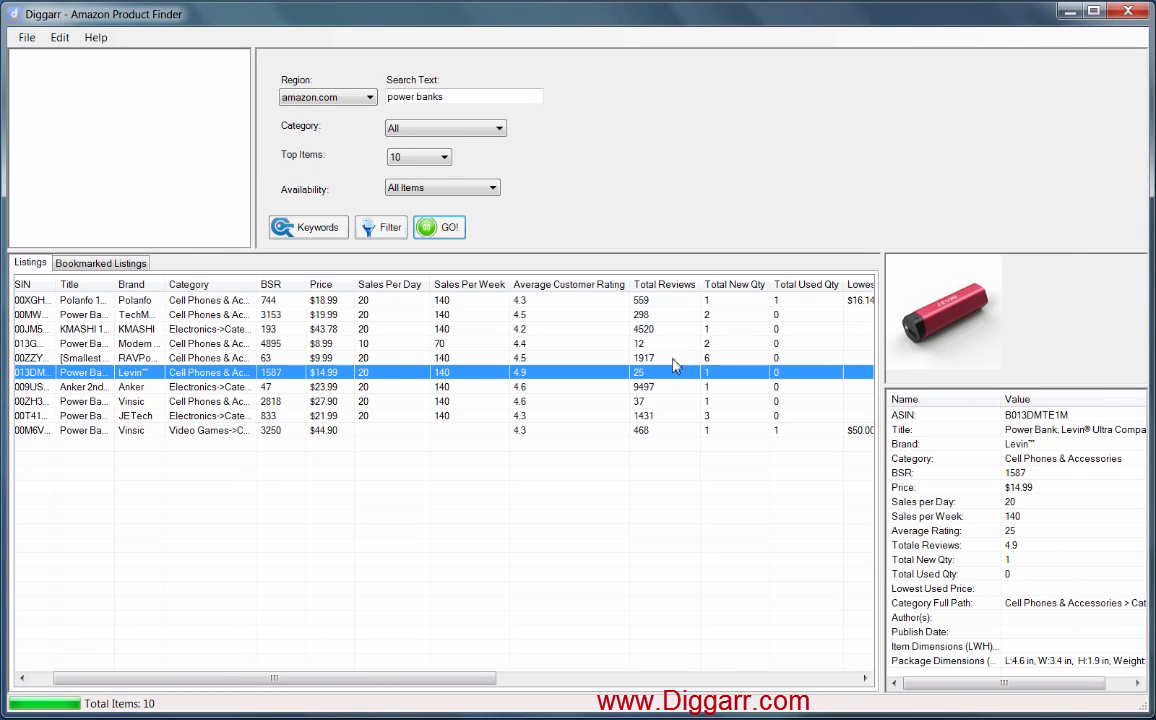
Export all listings to the clipboard and dismiss the export message
right_click(393, 358)
mouse_move(470, 428)
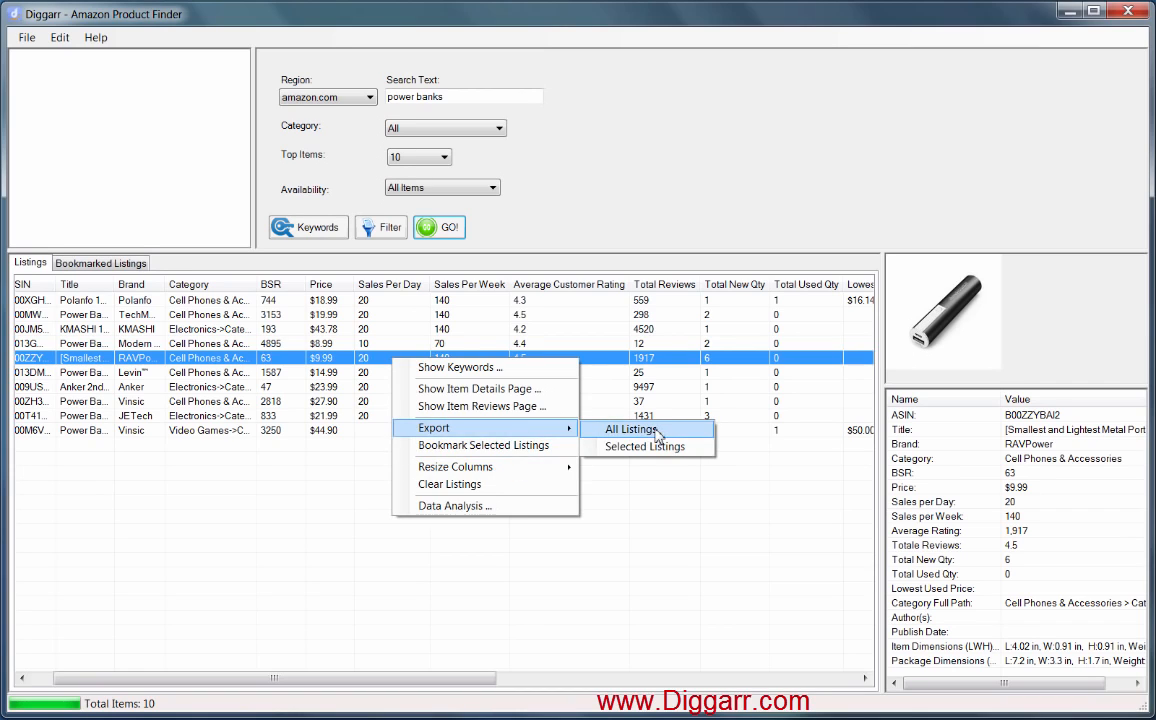
click(630, 429)
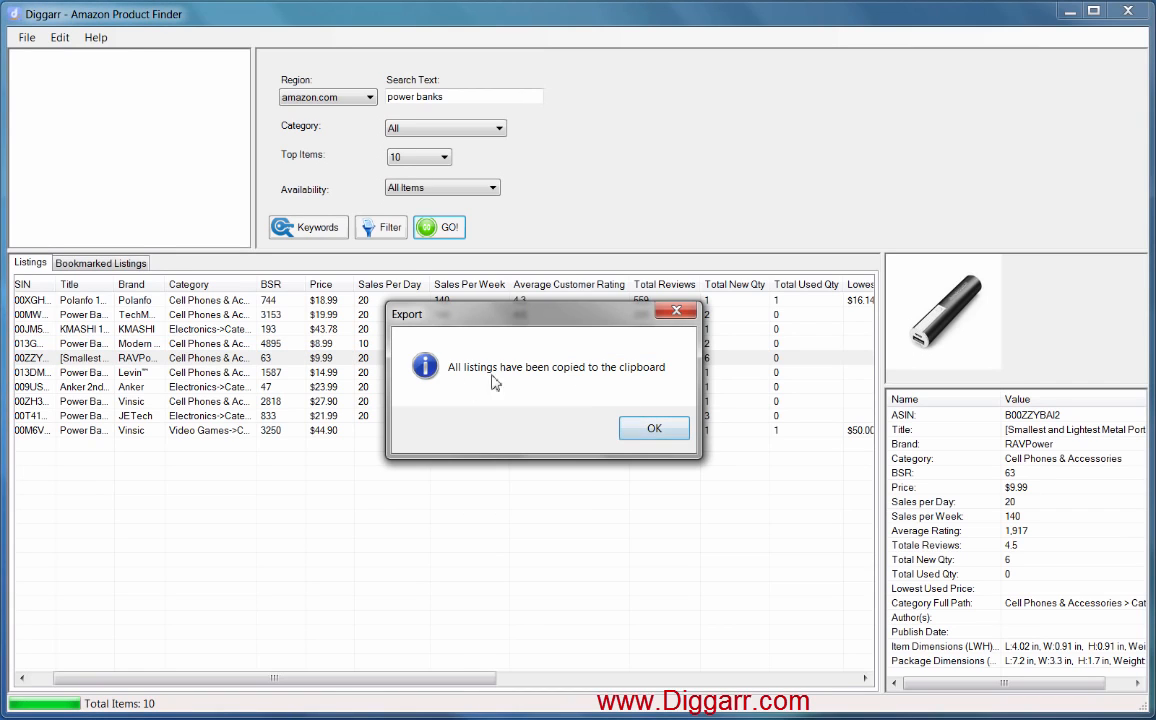
click(654, 429)
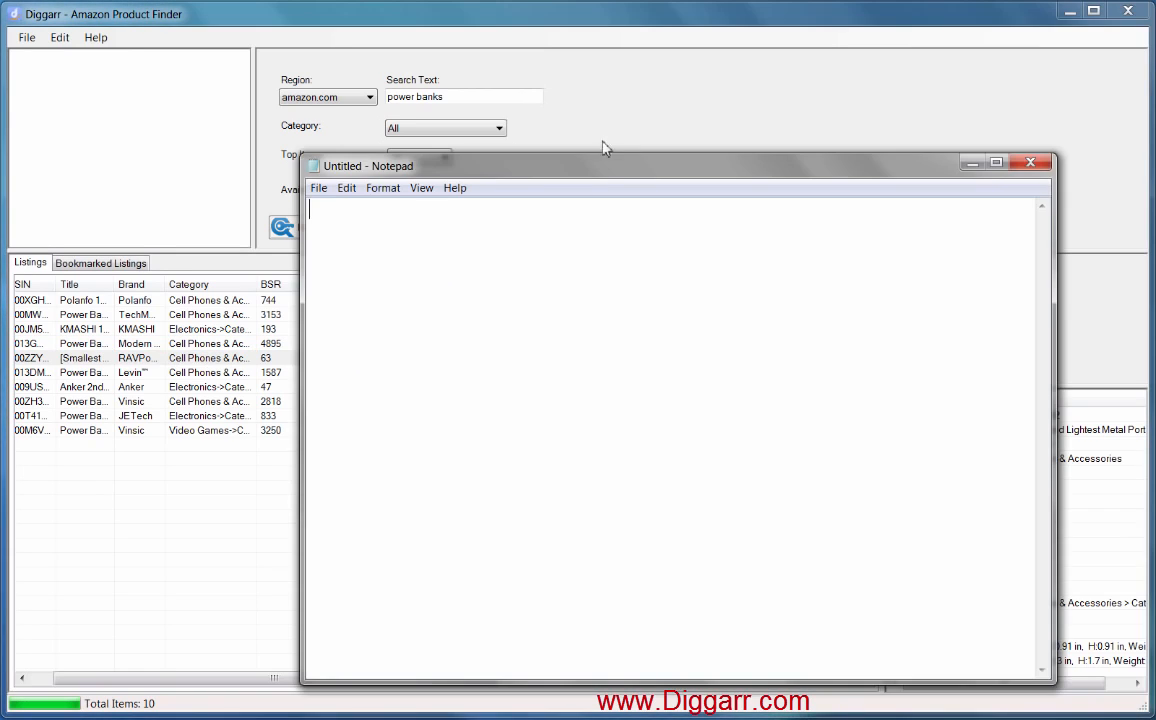
Move the blank Notepad window clear of the lower edge and paste the exported listings into it
drag(637, 172, 544, 117)
right_click(362, 202)
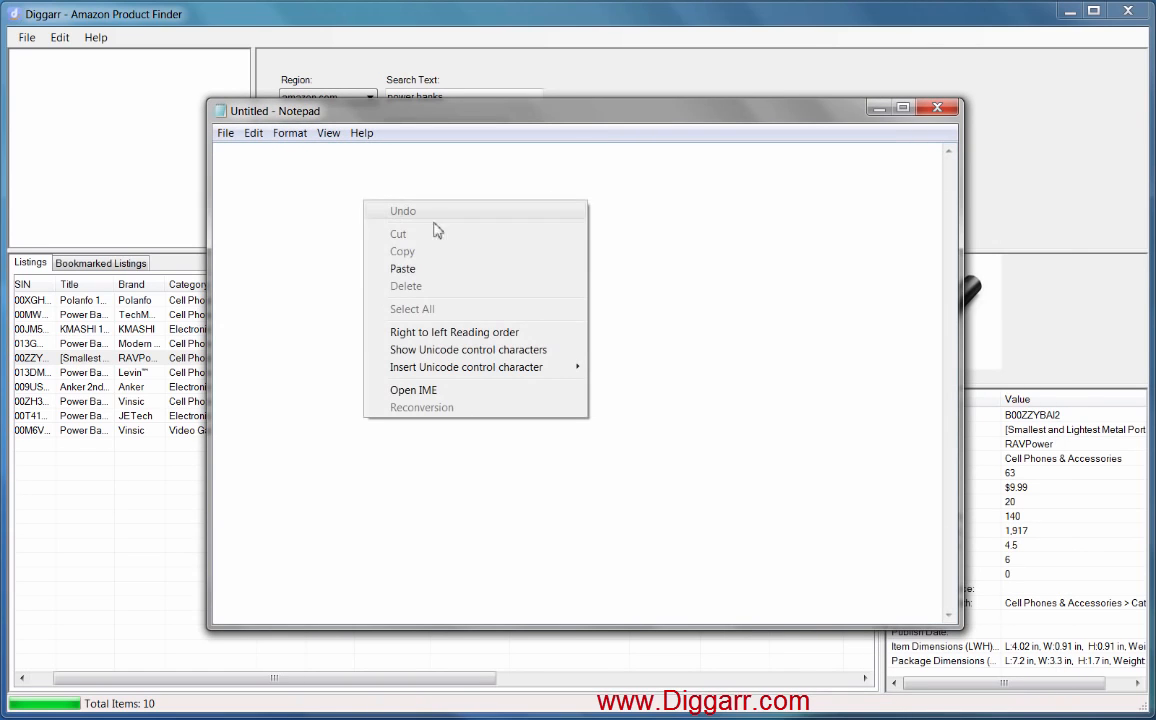
click(472, 278)
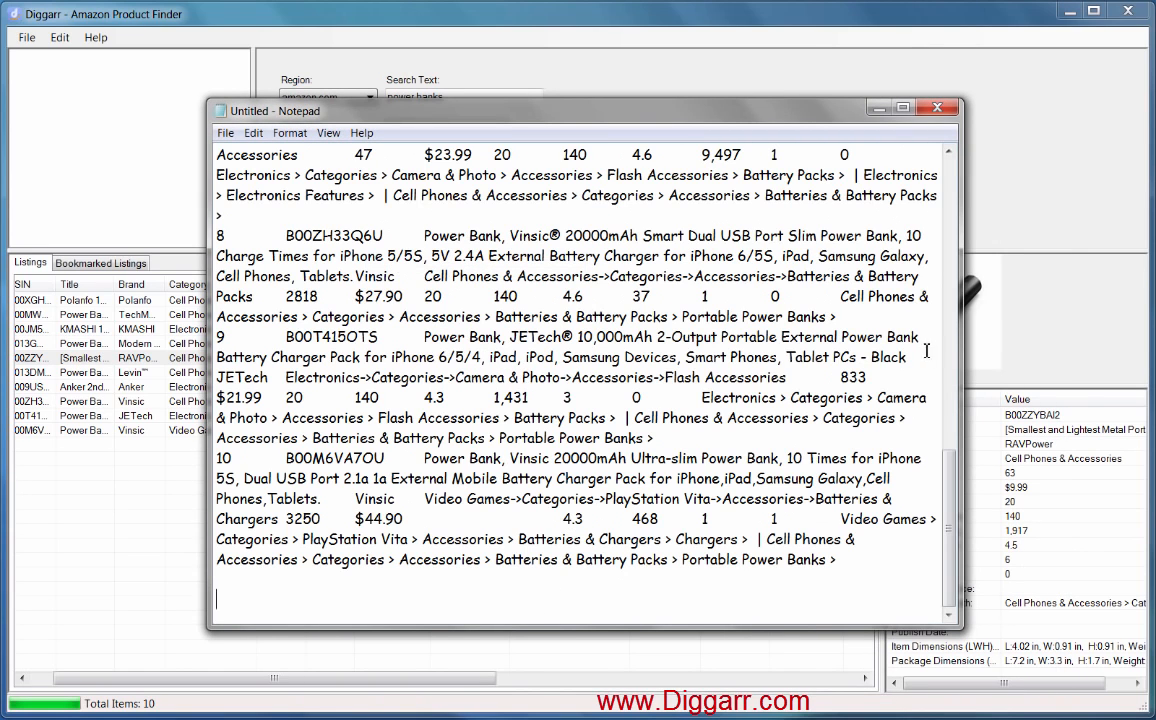
Widen the Notepad window and turn off Word Wrap so each listing sits on one line
drag(964, 397, 1063, 398)
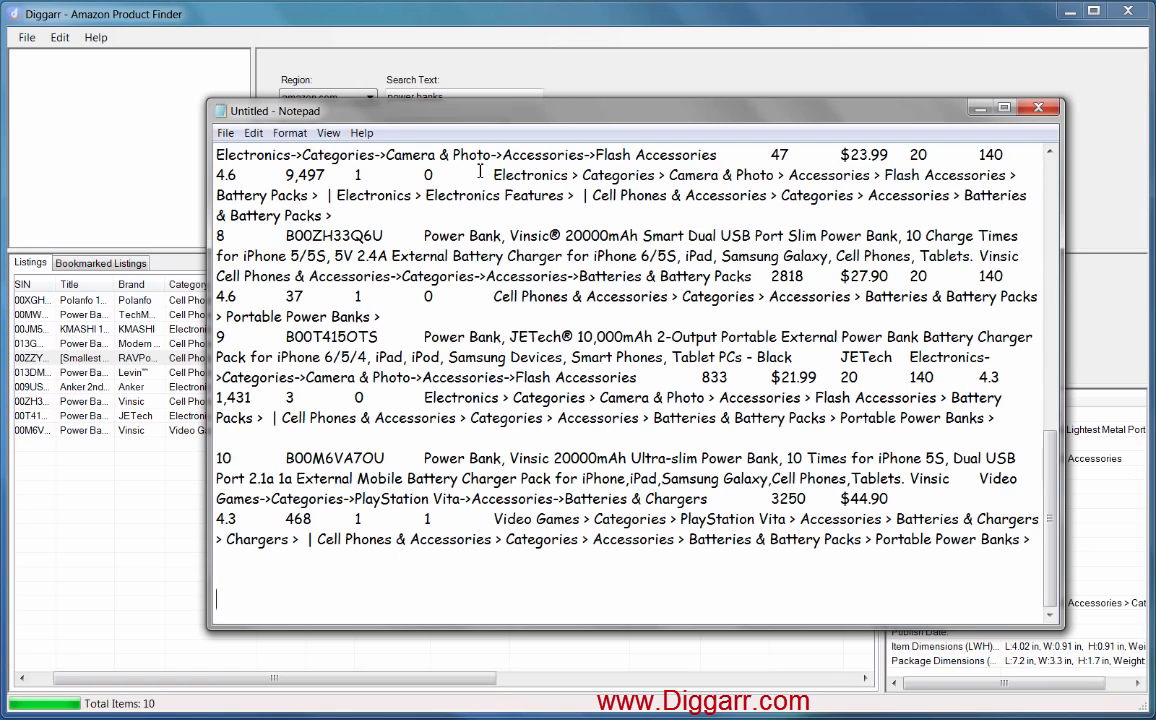
click(290, 133)
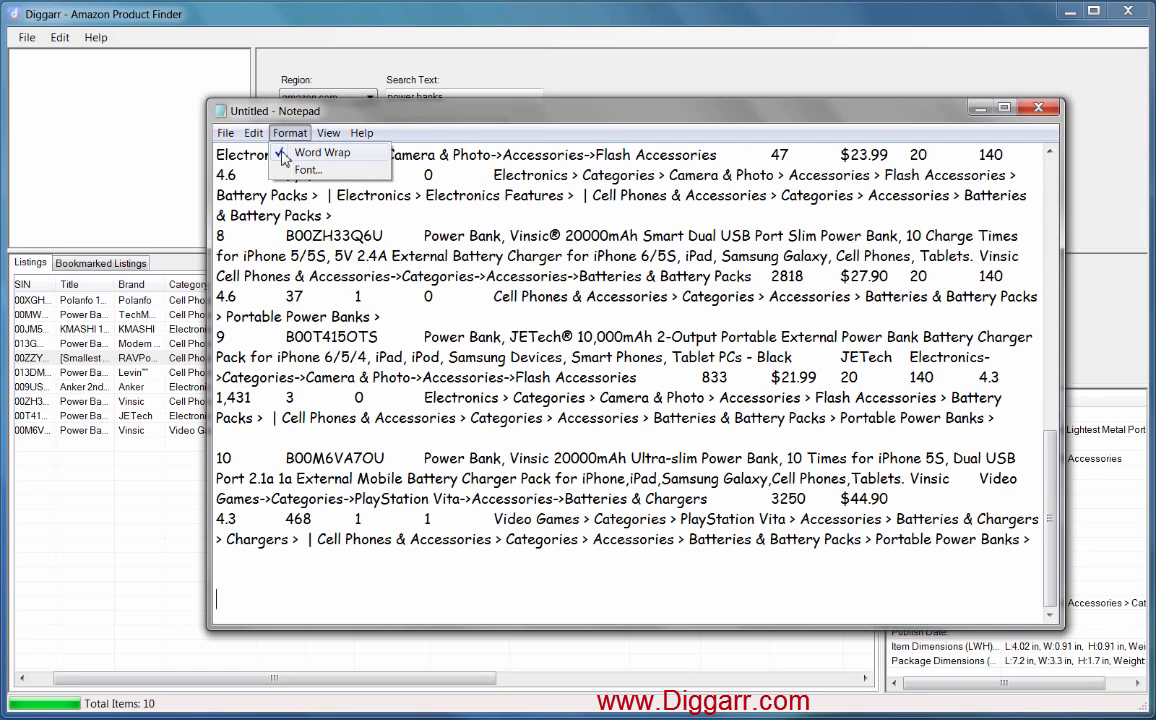
click(284, 158)
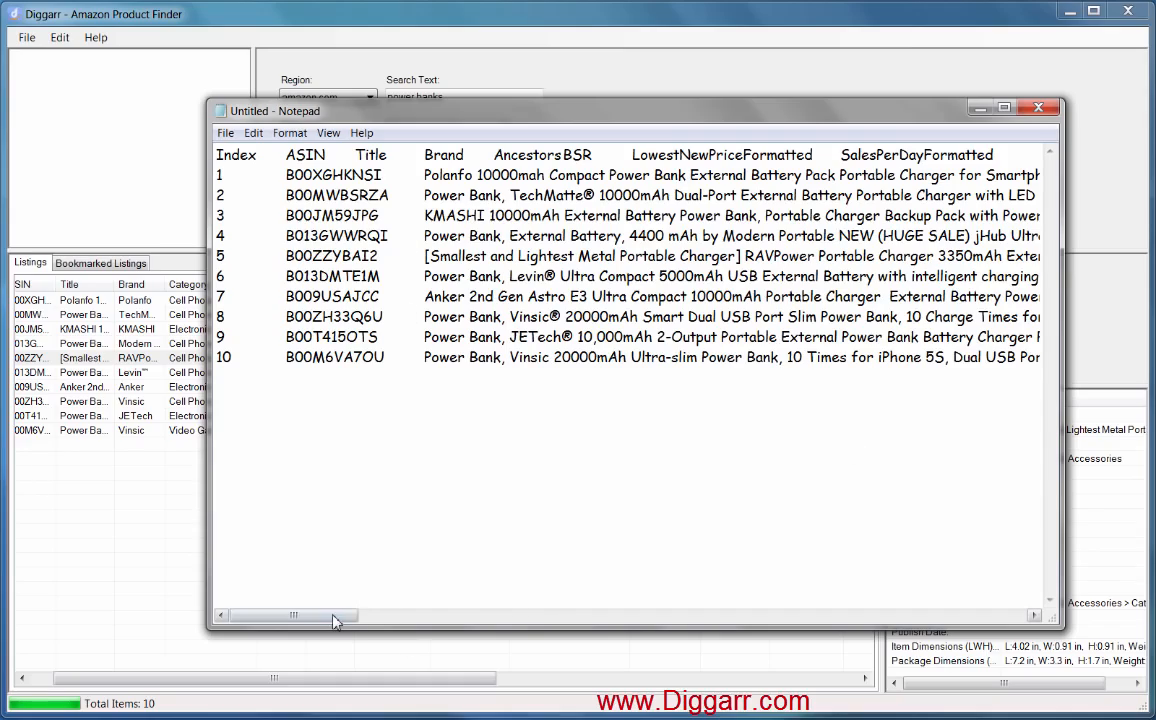
Clear the exported listings from the Notepad document and switch back to the Diggarr window
mouse_move(300, 615)
mouse_down()
mouse_move(470, 615)
mouse_move(313, 626)
mouse_up()
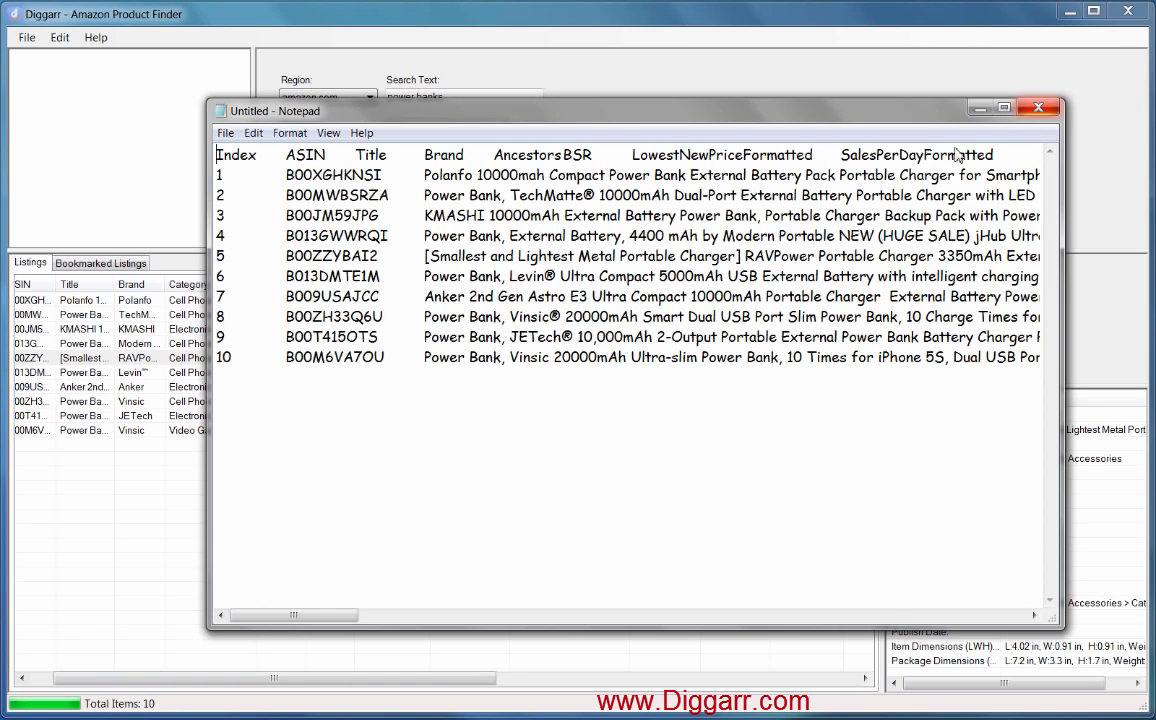
key(ctrl+a)
key(Delete)
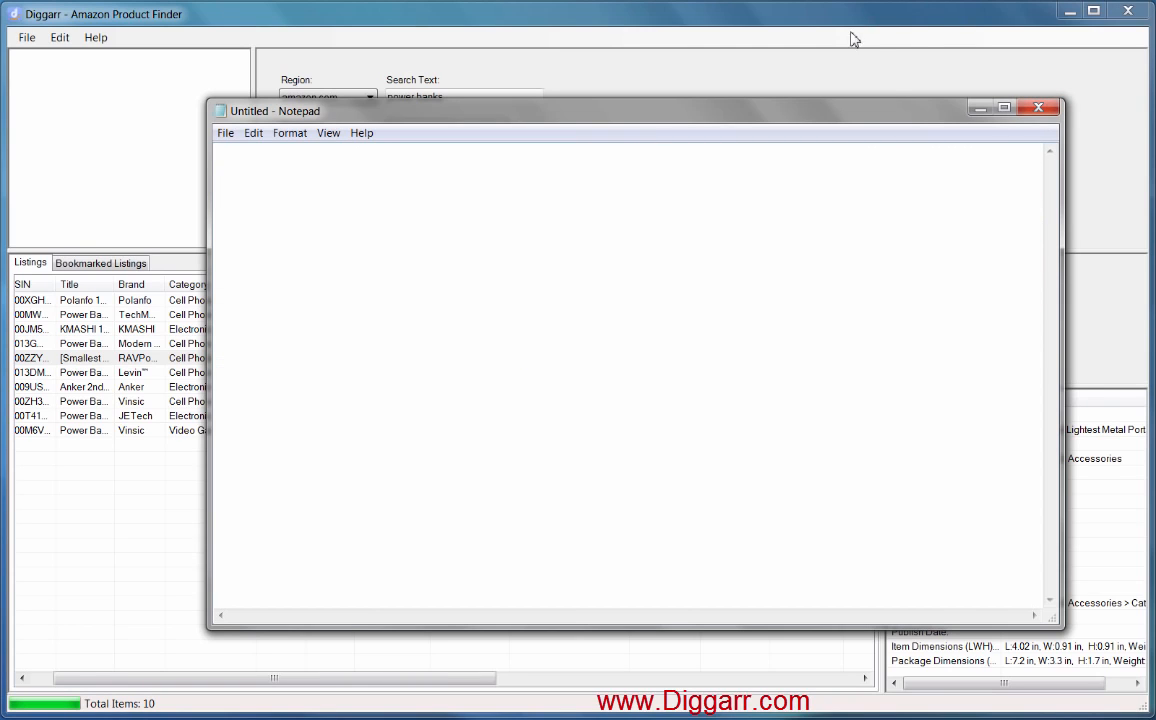
click(755, 24)
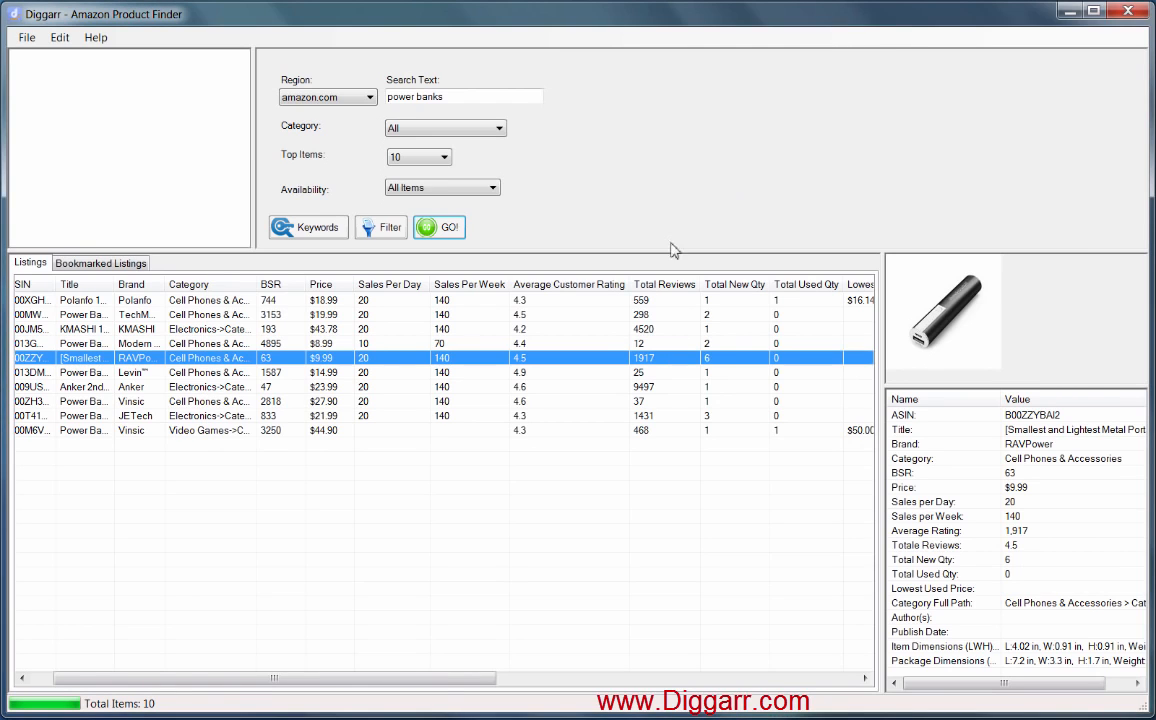
Export only the selected Polanfo, Modern Portable, Levin and JETech listings to the clipboard and dismiss the export message
click(325, 300)
ctrl+click(310, 343)
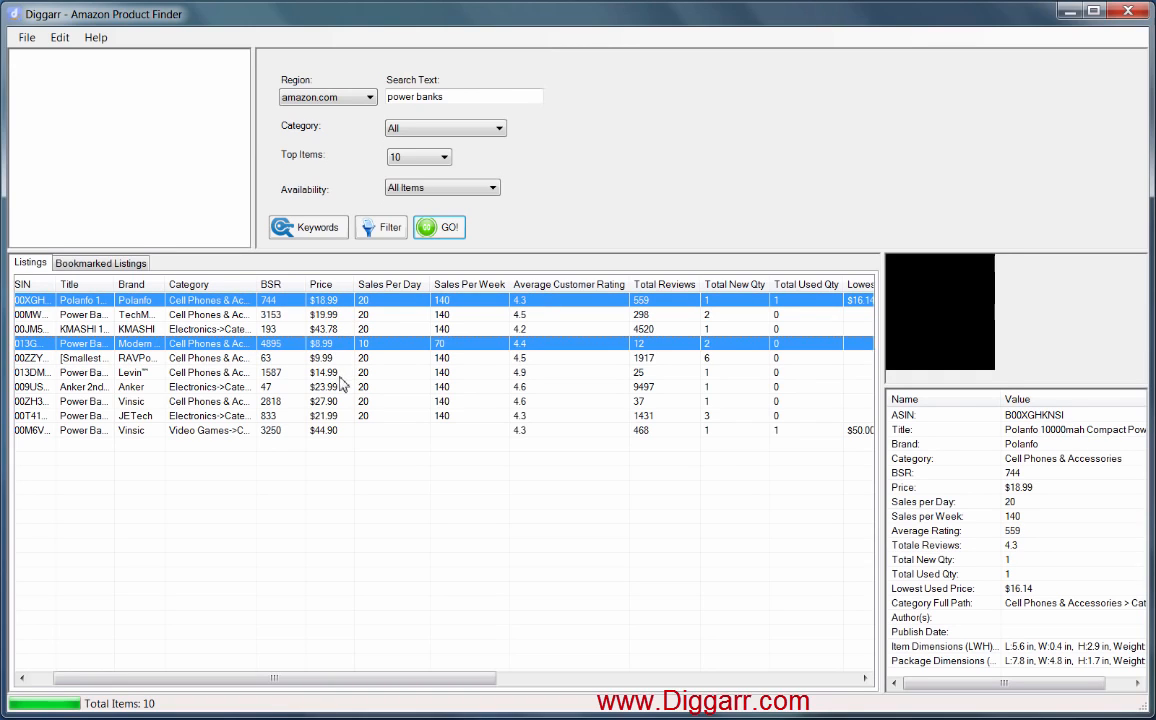
ctrl+click(311, 372)
ctrl+click(337, 416)
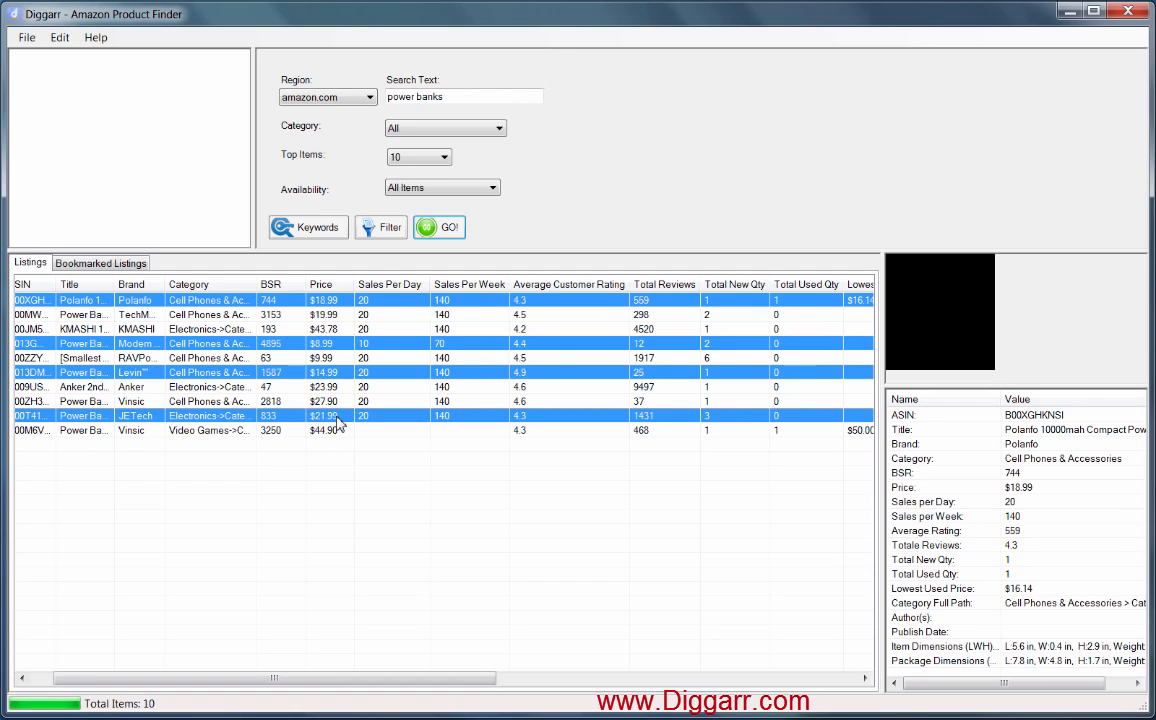
right_click(338, 420)
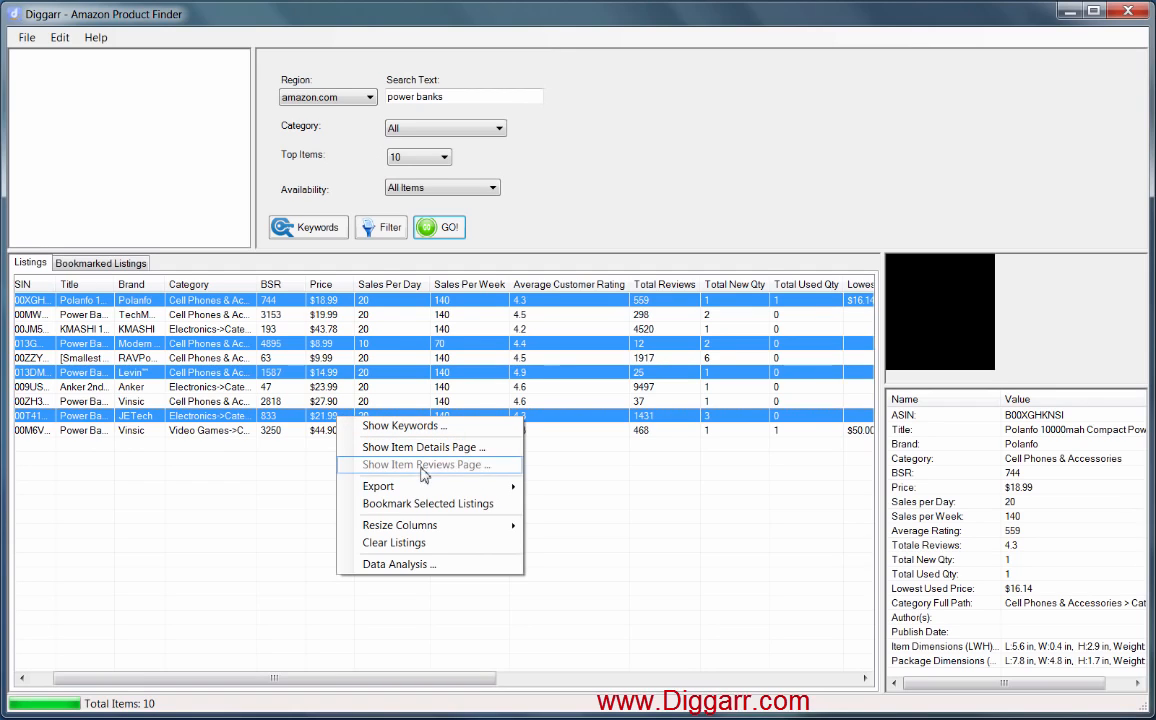
mouse_move(427, 487)
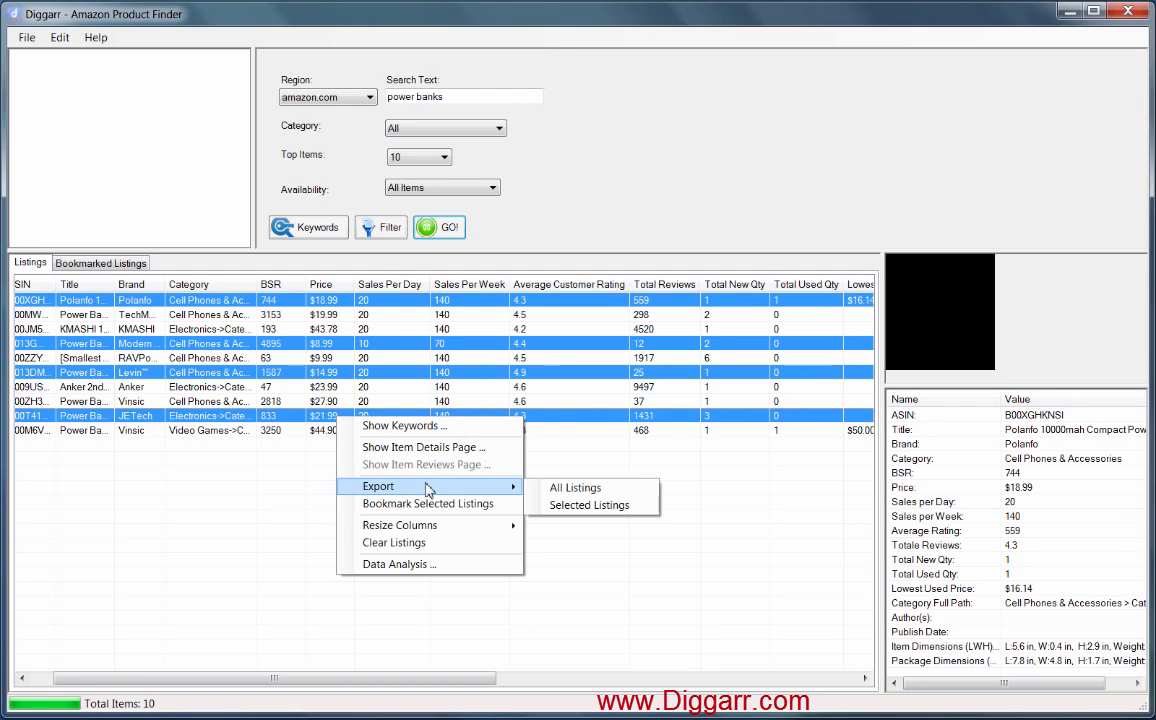
click(590, 505)
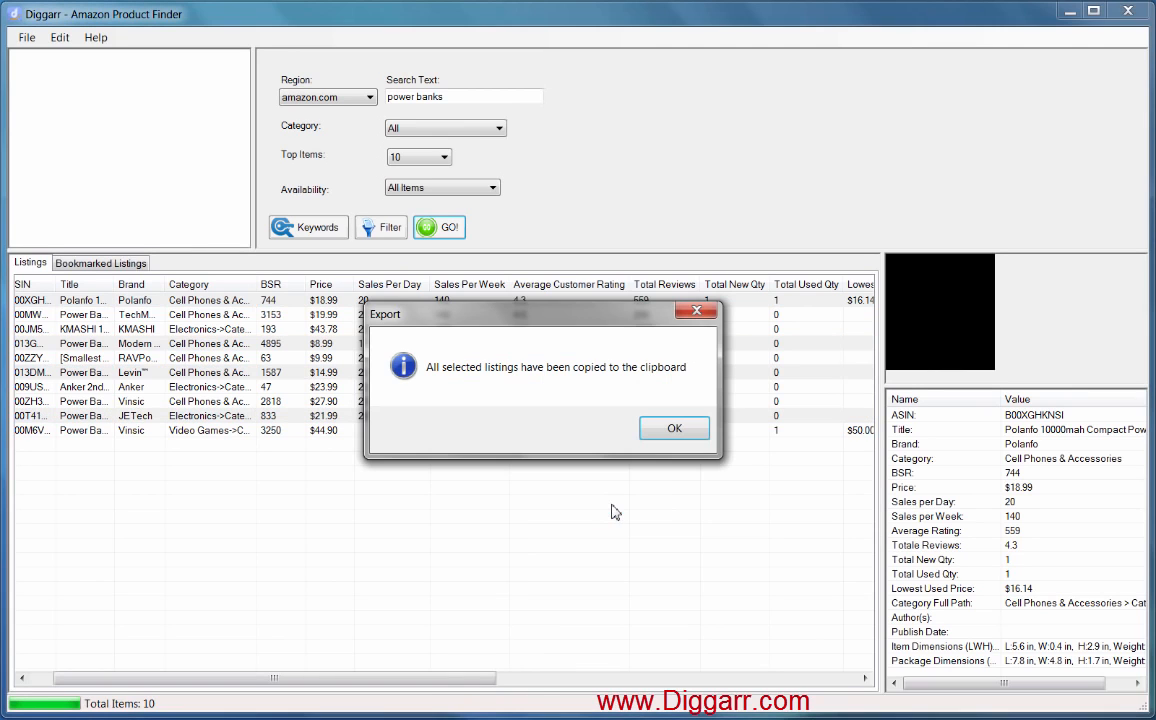
click(678, 427)
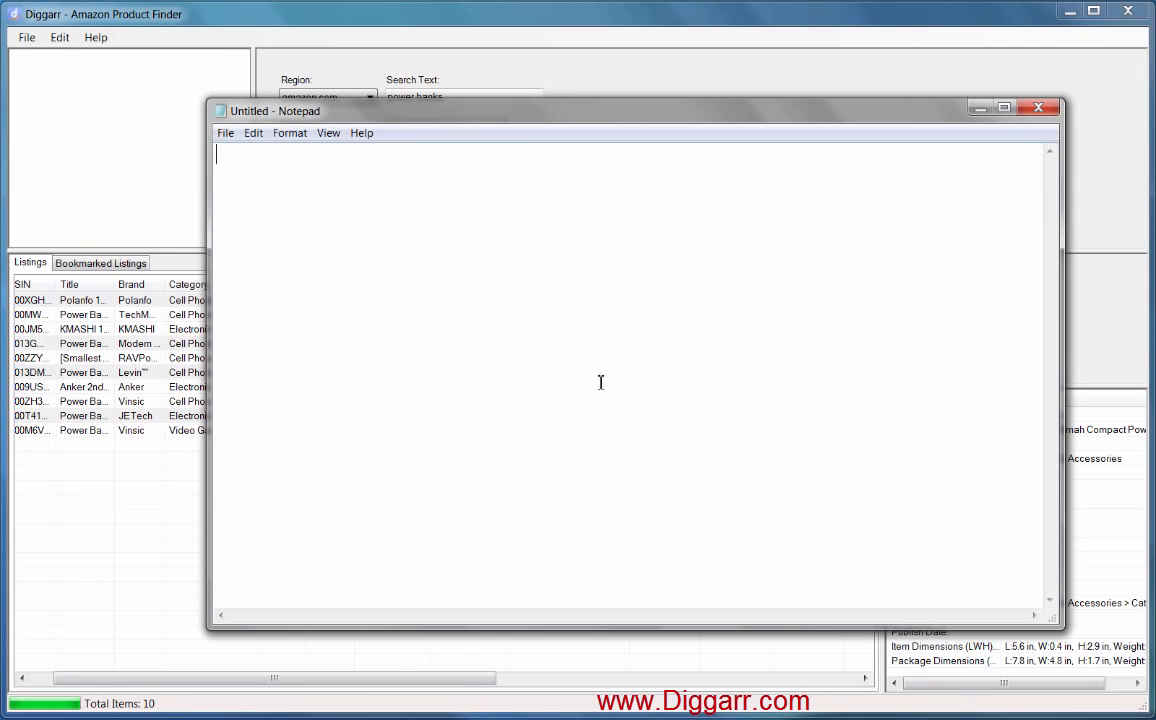
Paste the selected listings into the empty Notepad document and minimise its window
right_click(601, 382)
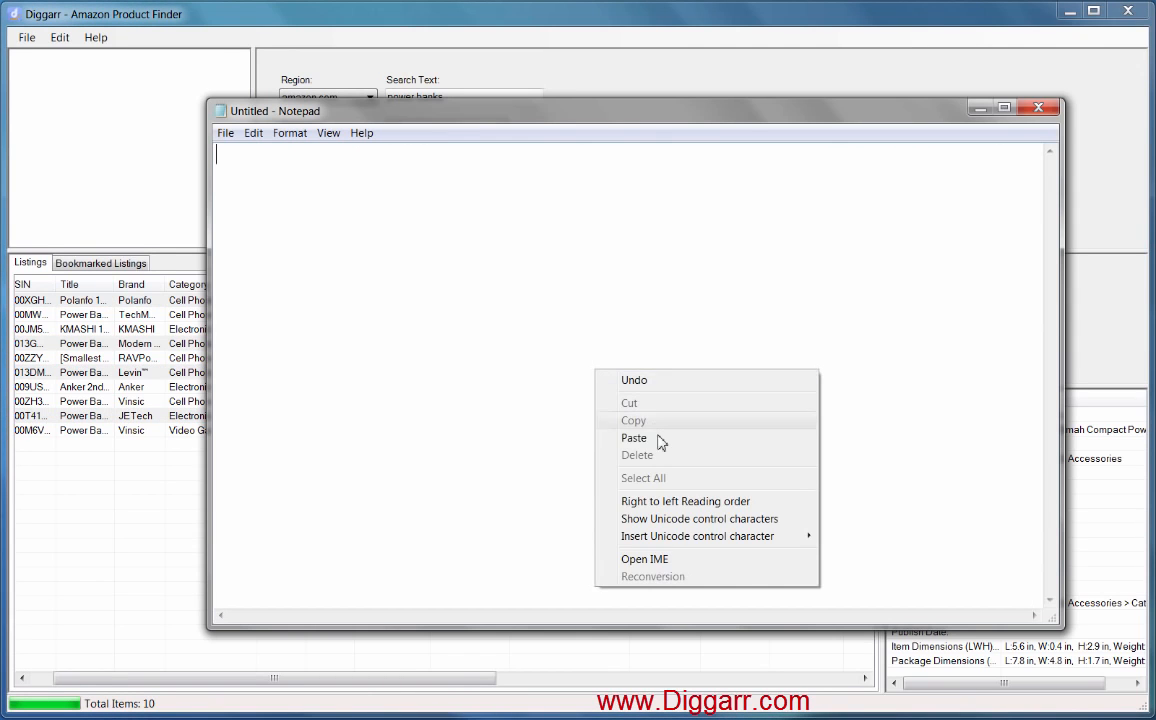
click(660, 444)
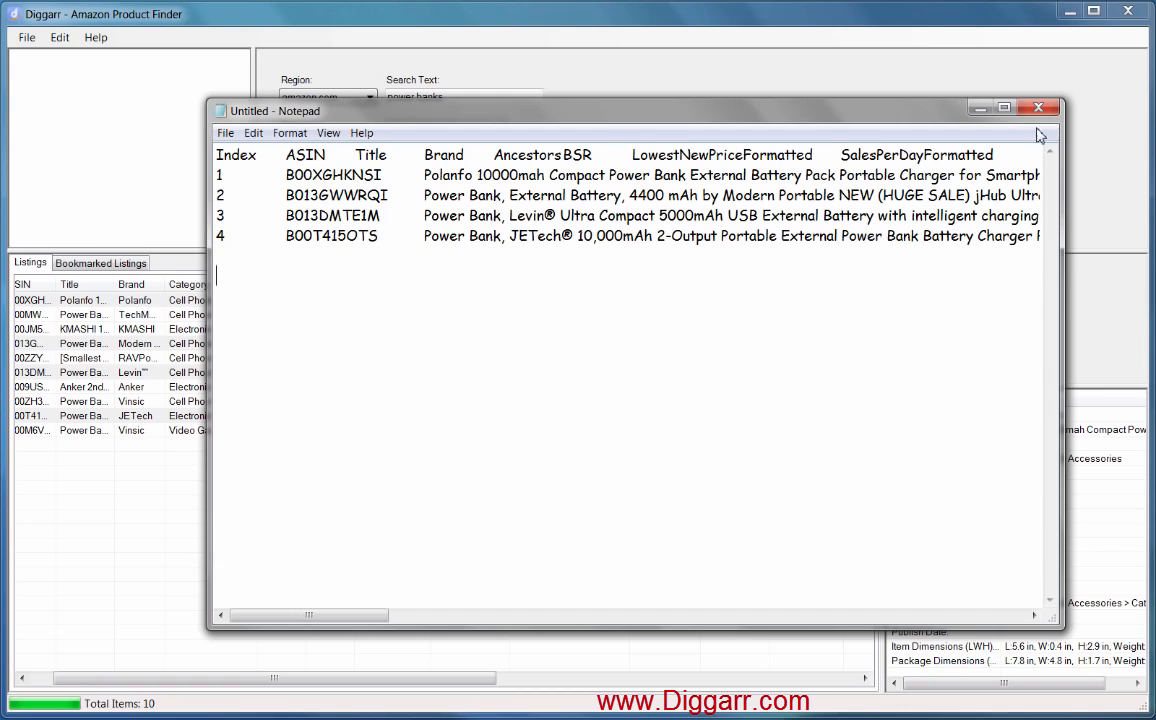
click(980, 108)
click(418, 388)
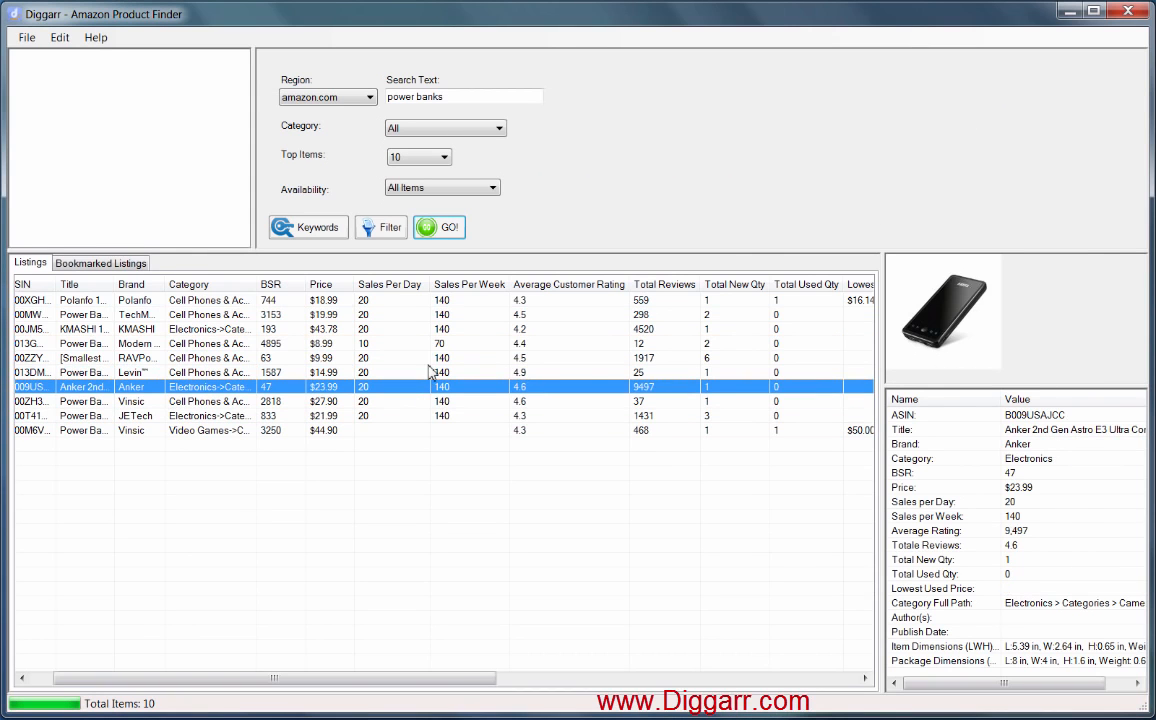
click(310, 300)
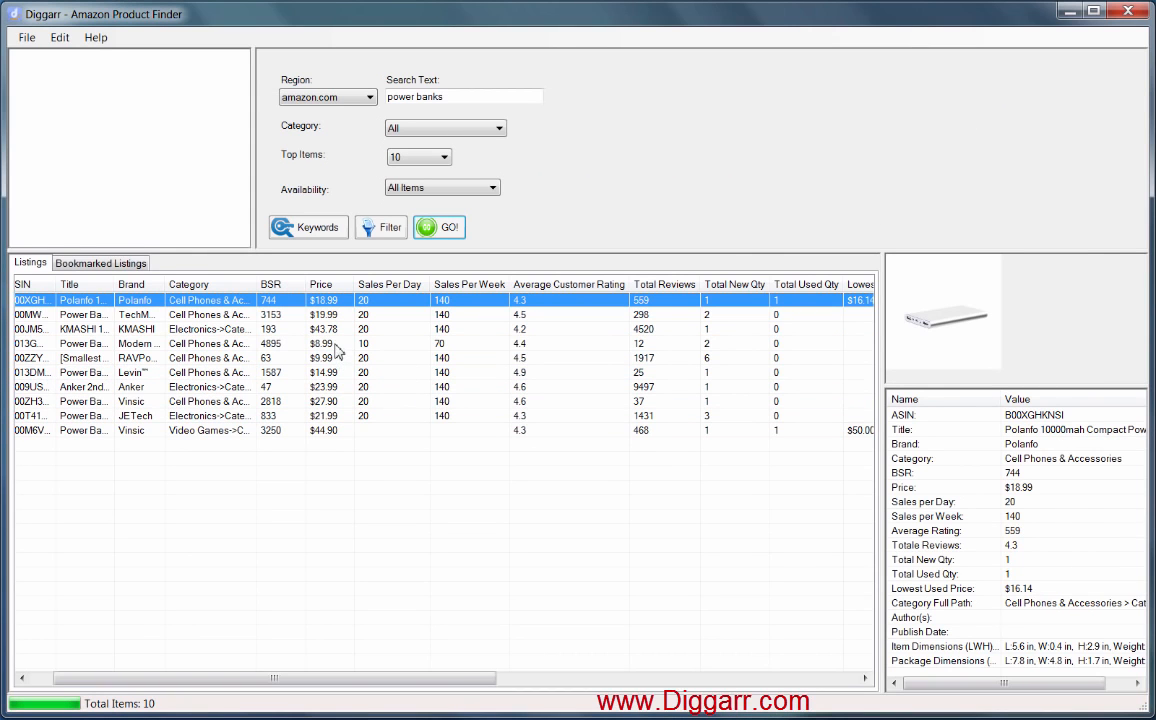
ctrl+click(316, 329)
ctrl+click(335, 358)
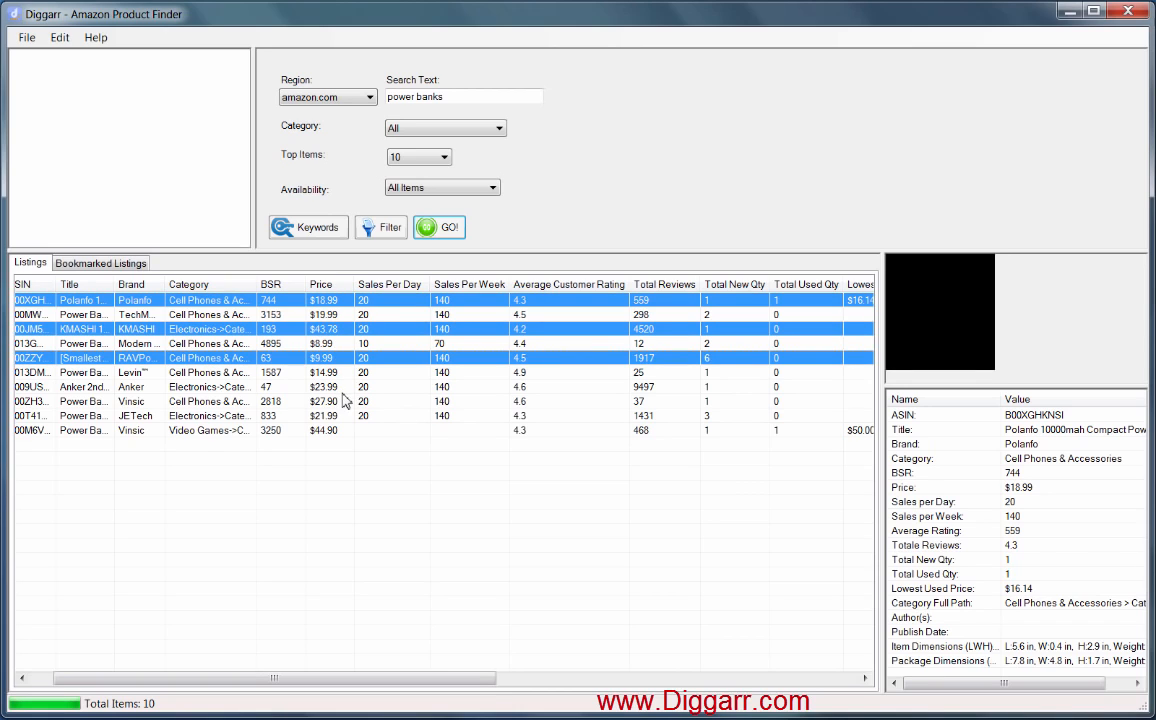
click(349, 313)
Bookmark the Polanfo, TechMatte, Modern Portable and Anker listings, then select only the JETech listing
click(346, 305)
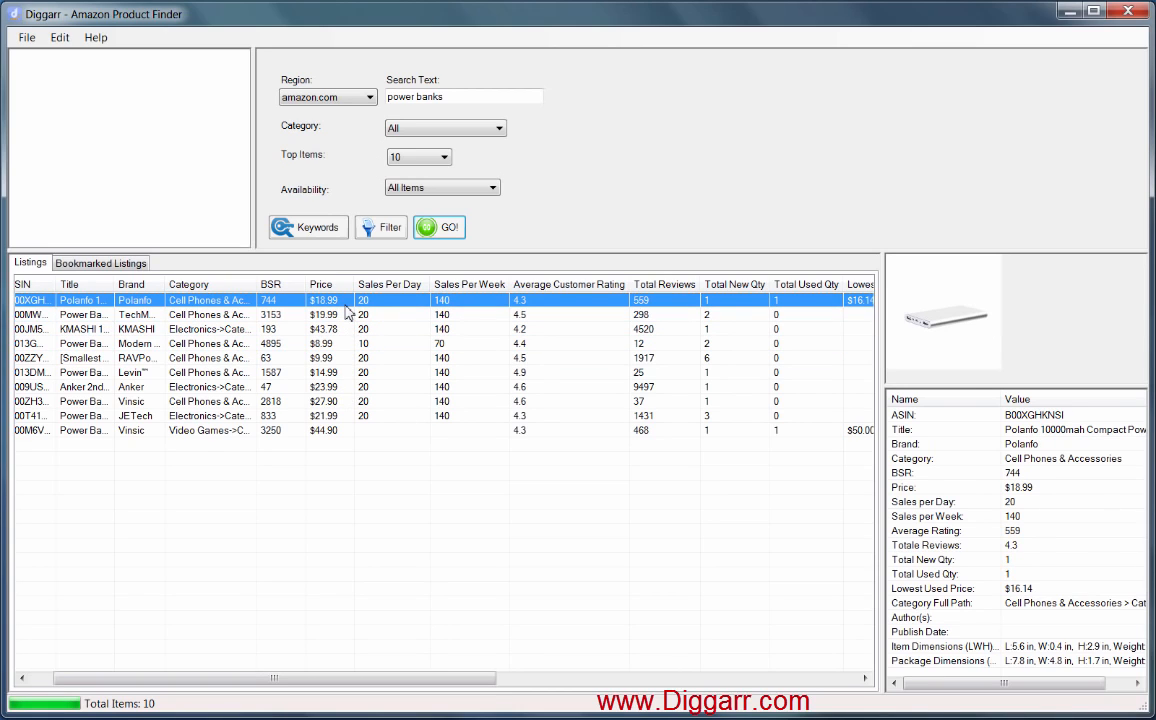
ctrl+click(343, 316)
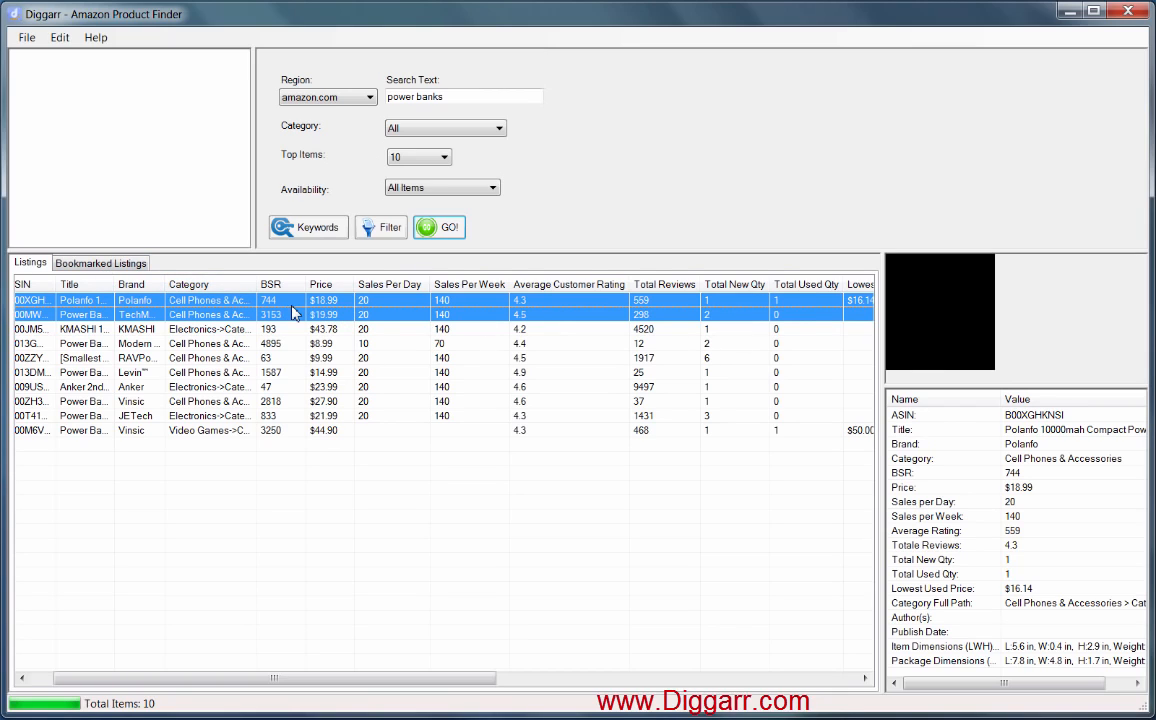
ctrl+click(316, 344)
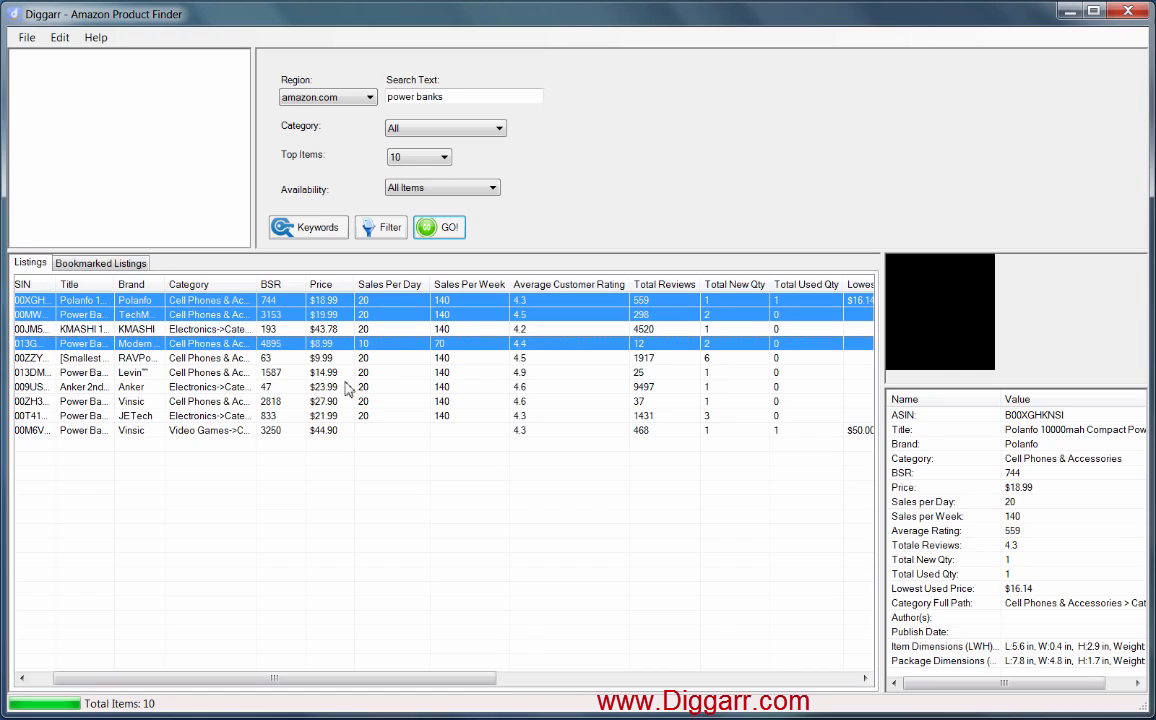
ctrl+click(344, 388)
right_click(344, 390)
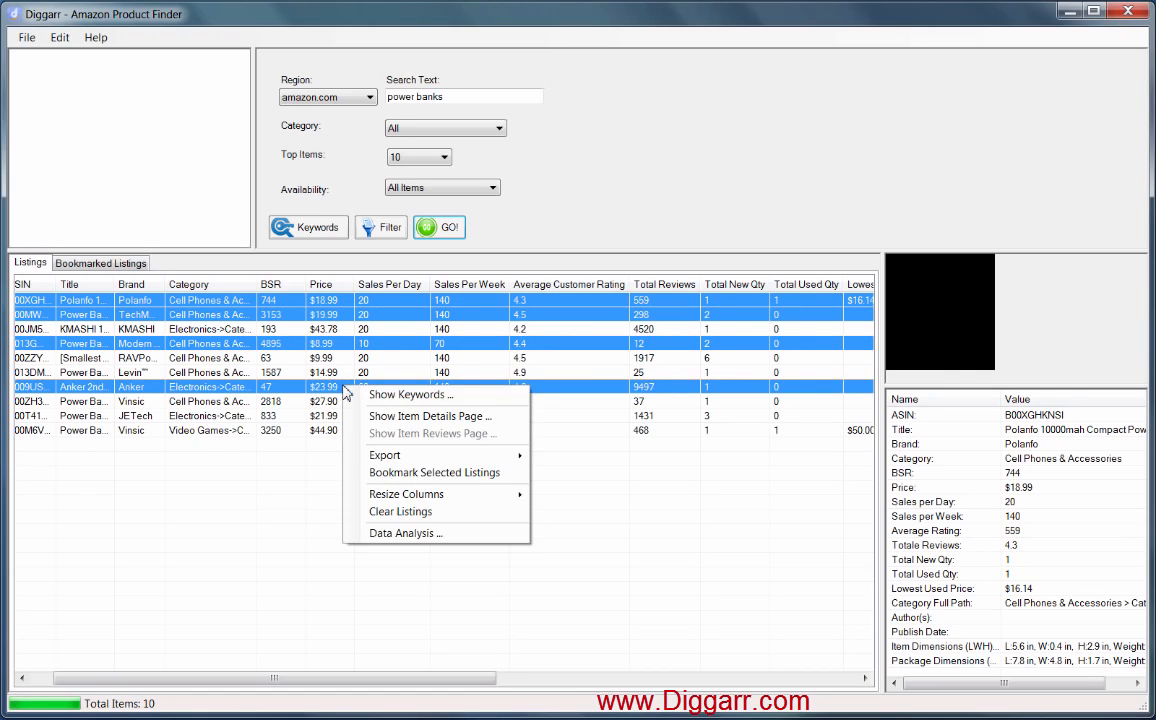
click(485, 475)
click(392, 417)
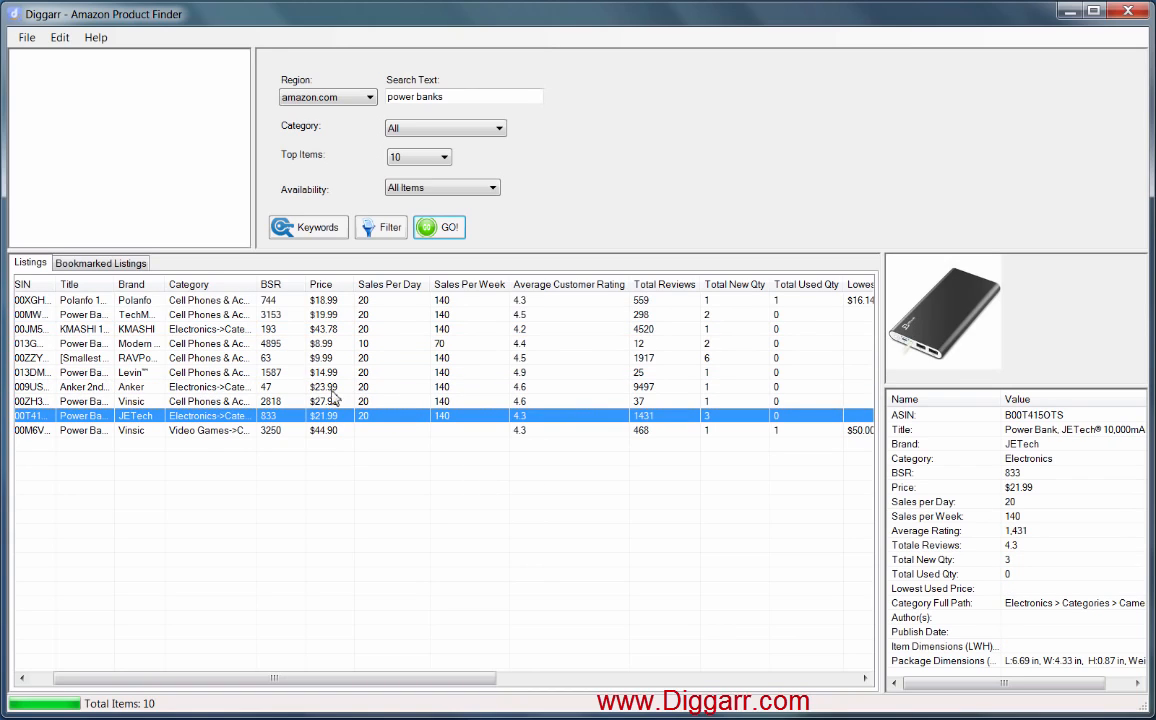
Check the bookmarked listings and the commands available for them, and return to the main listings
click(98, 266)
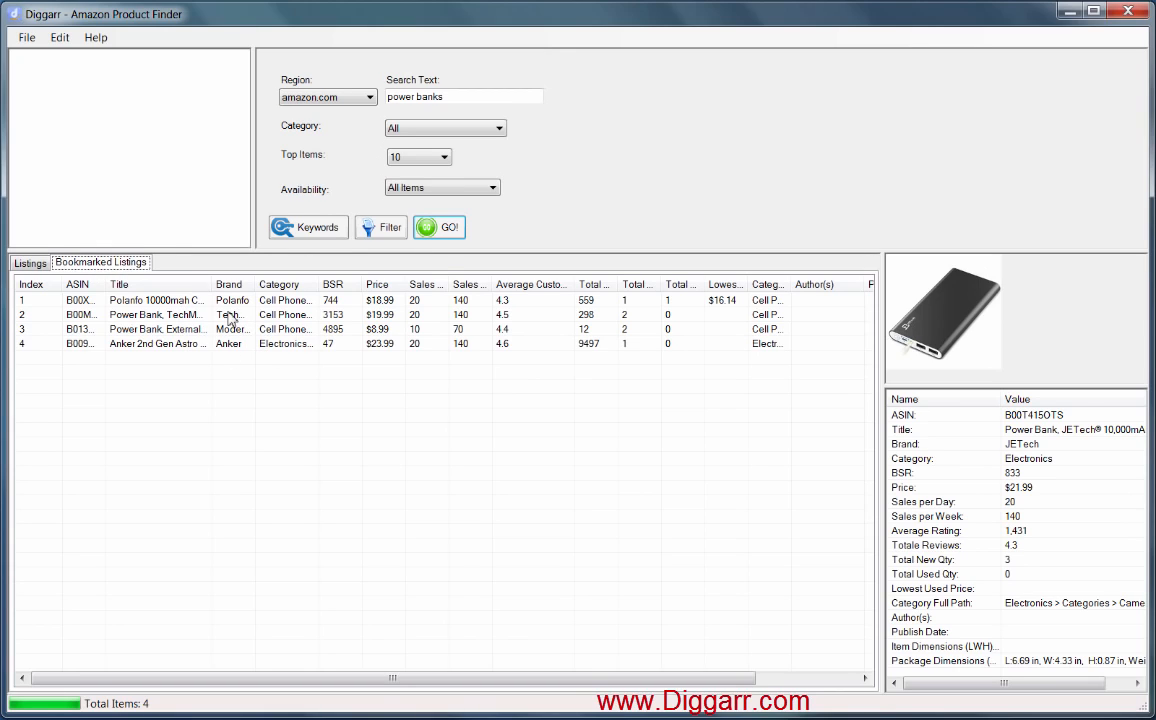
right_click(206, 377)
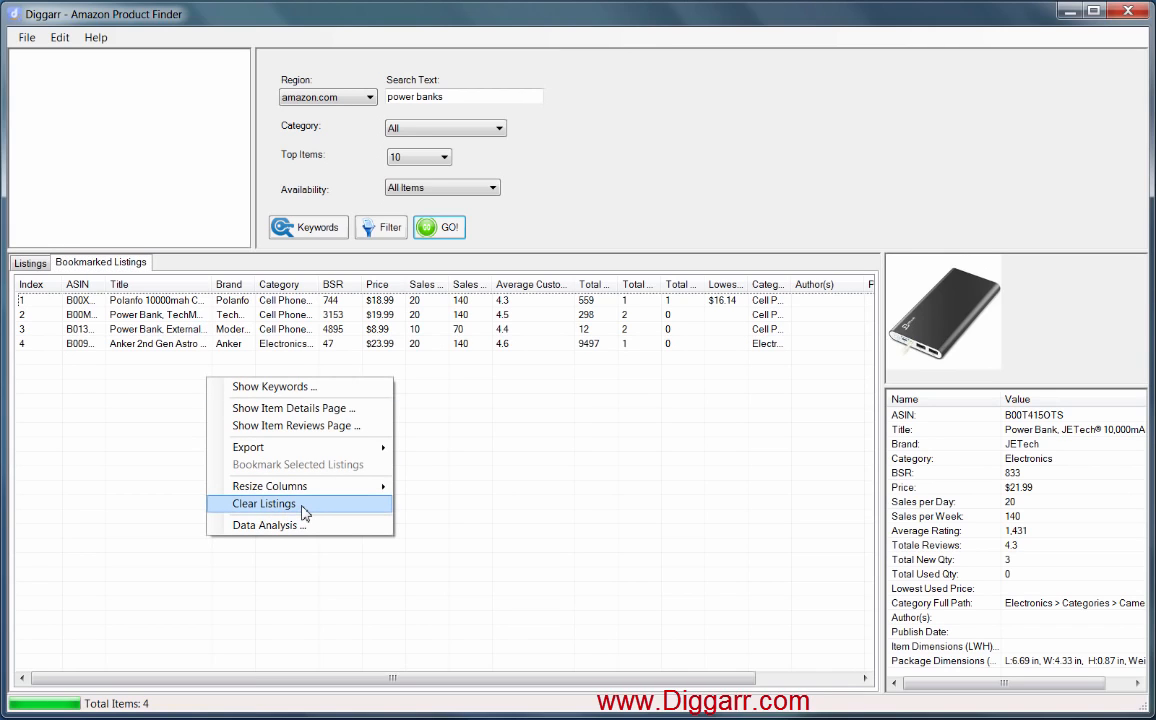
click(38, 260)
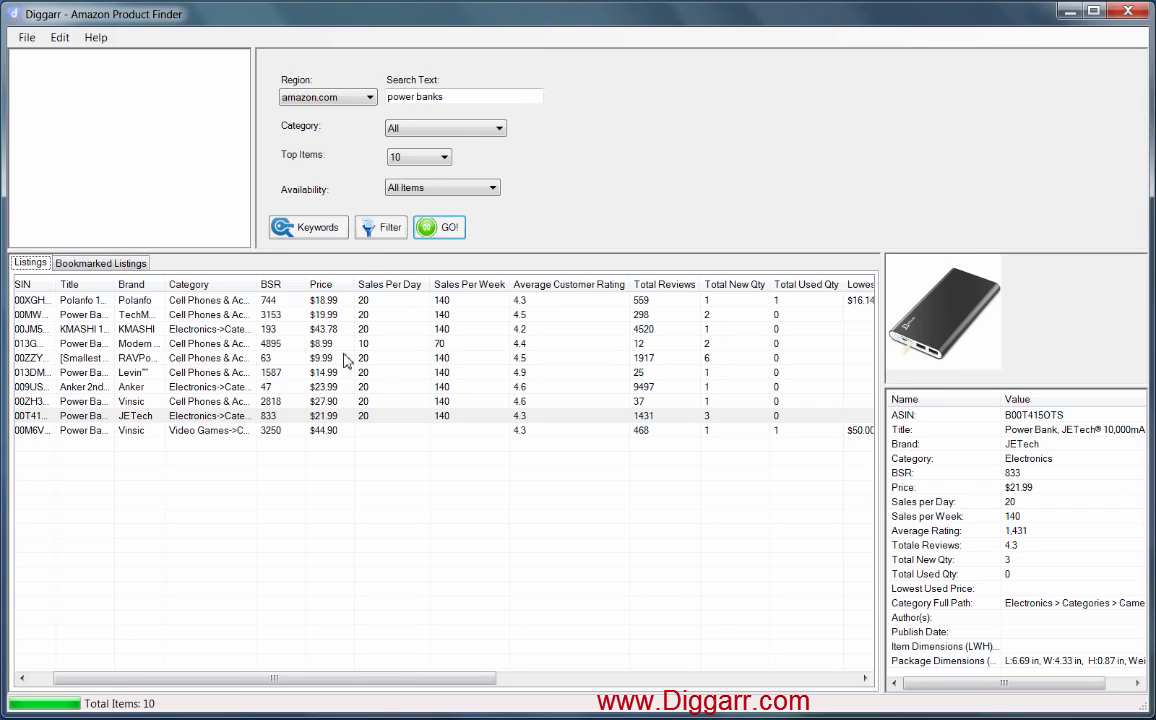
Open the Data Analysis of the power bank listings and move its window lower to uncover the top listing rows
right_click(384, 316)
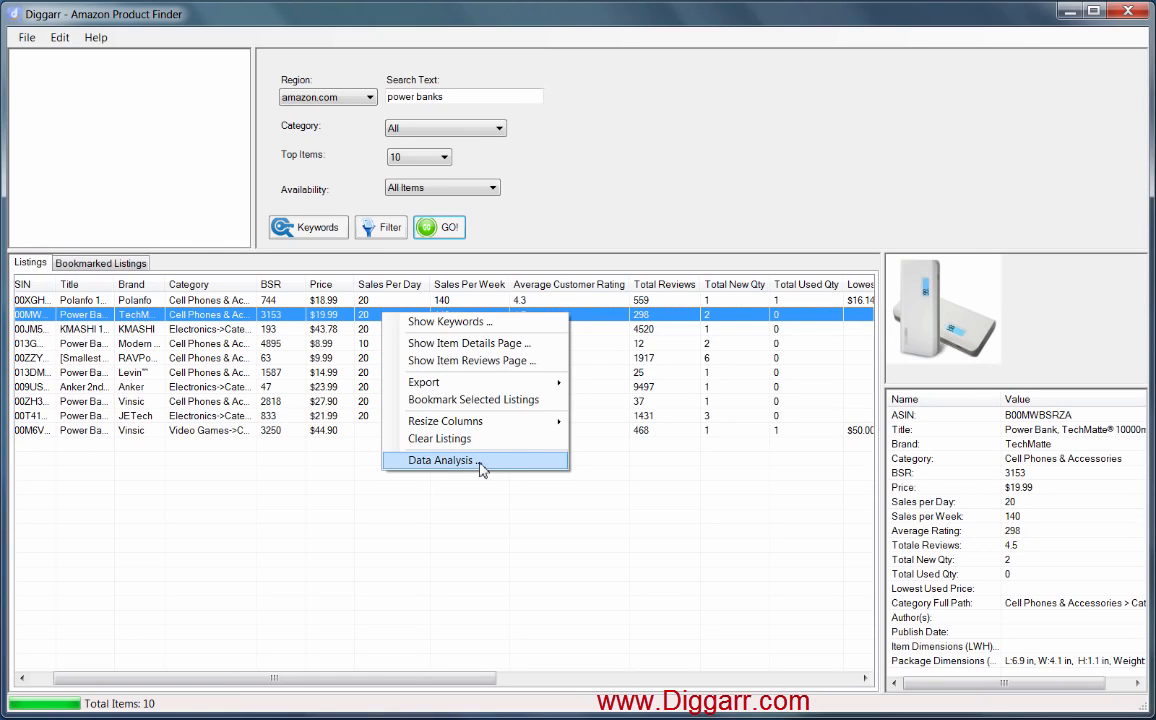
click(440, 460)
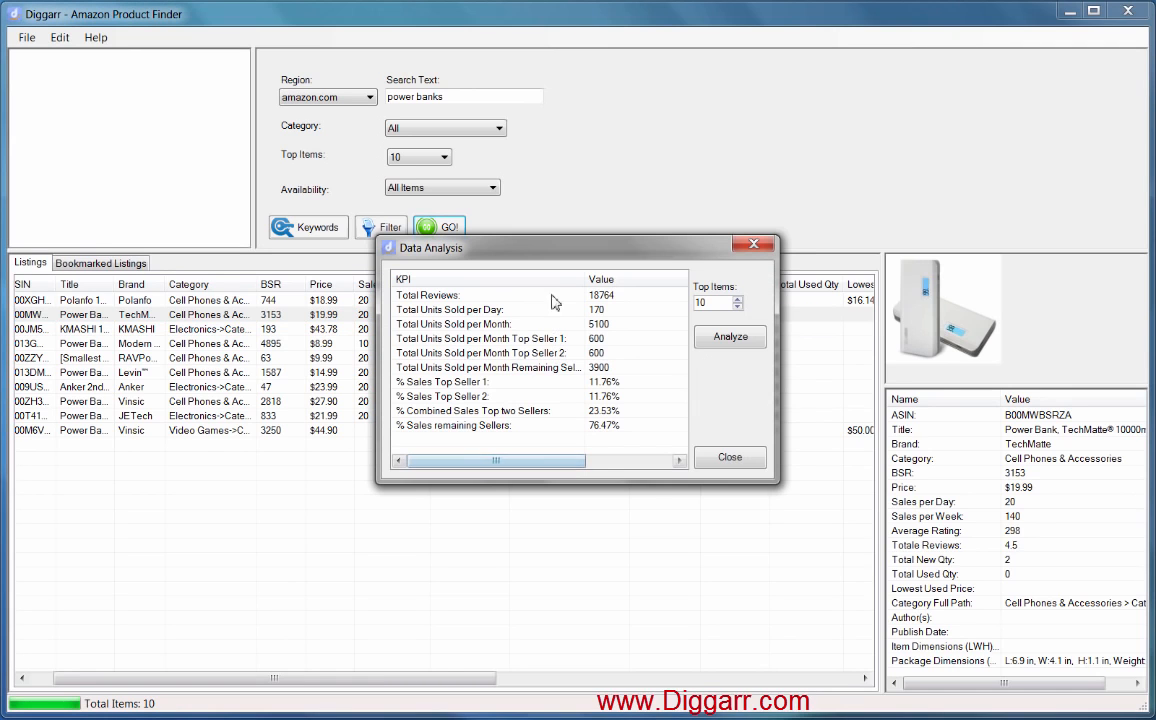
drag(500, 246, 380, 341)
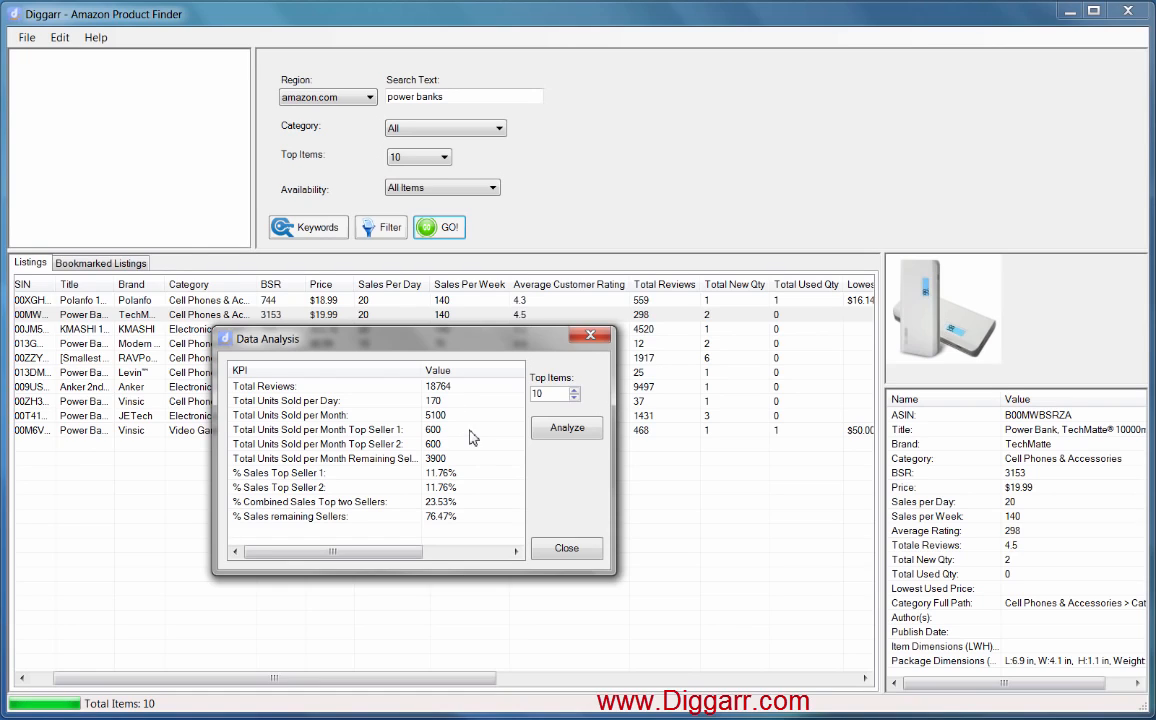
Examine the monthly units and sales percentages of the top two and remaining sellers, and close the analysis
click(460, 432)
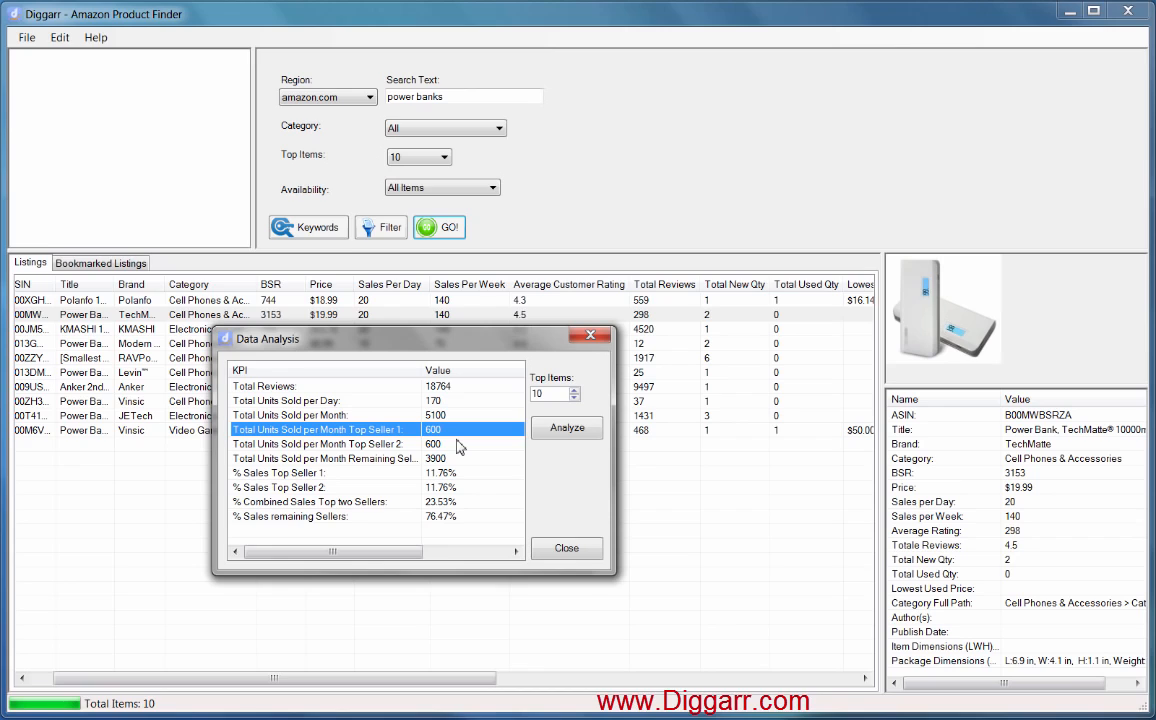
click(460, 445)
click(460, 430)
click(440, 459)
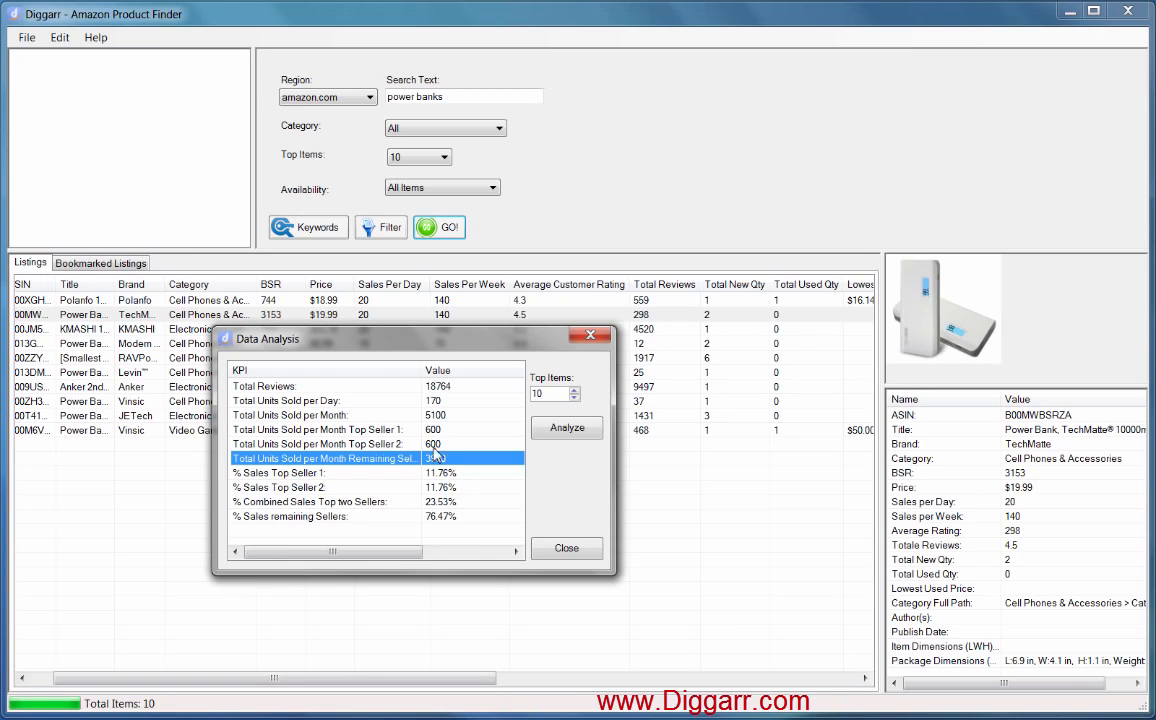
click(452, 473)
click(460, 488)
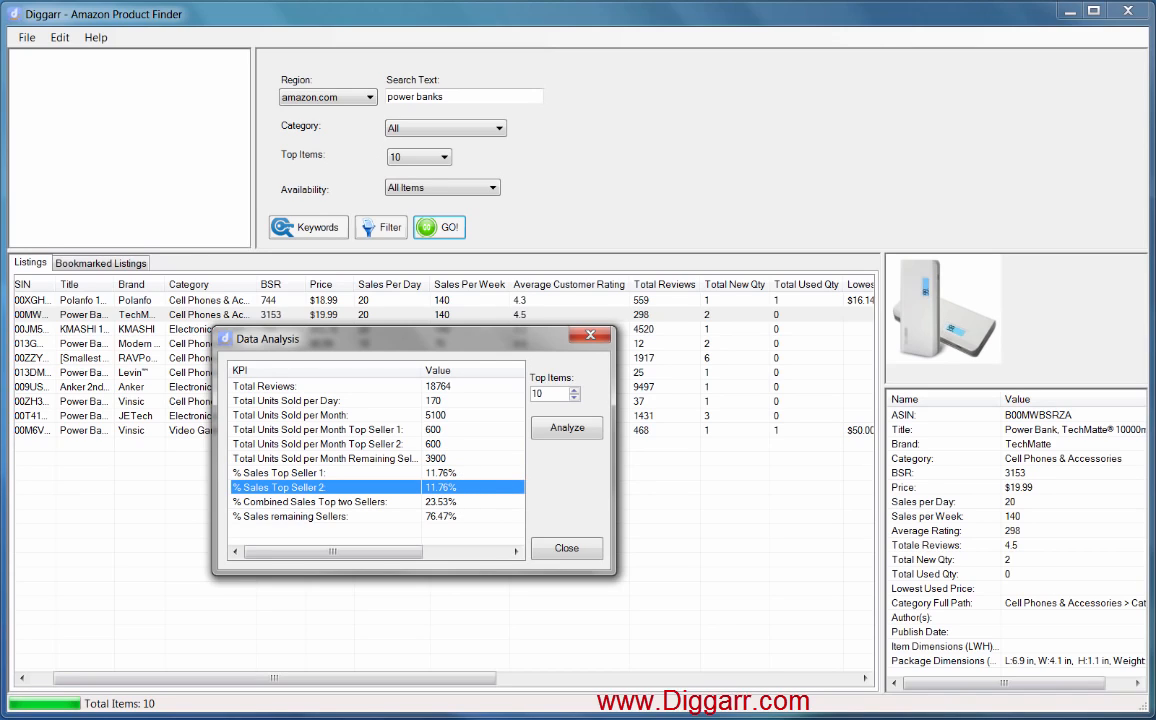
click(470, 502)
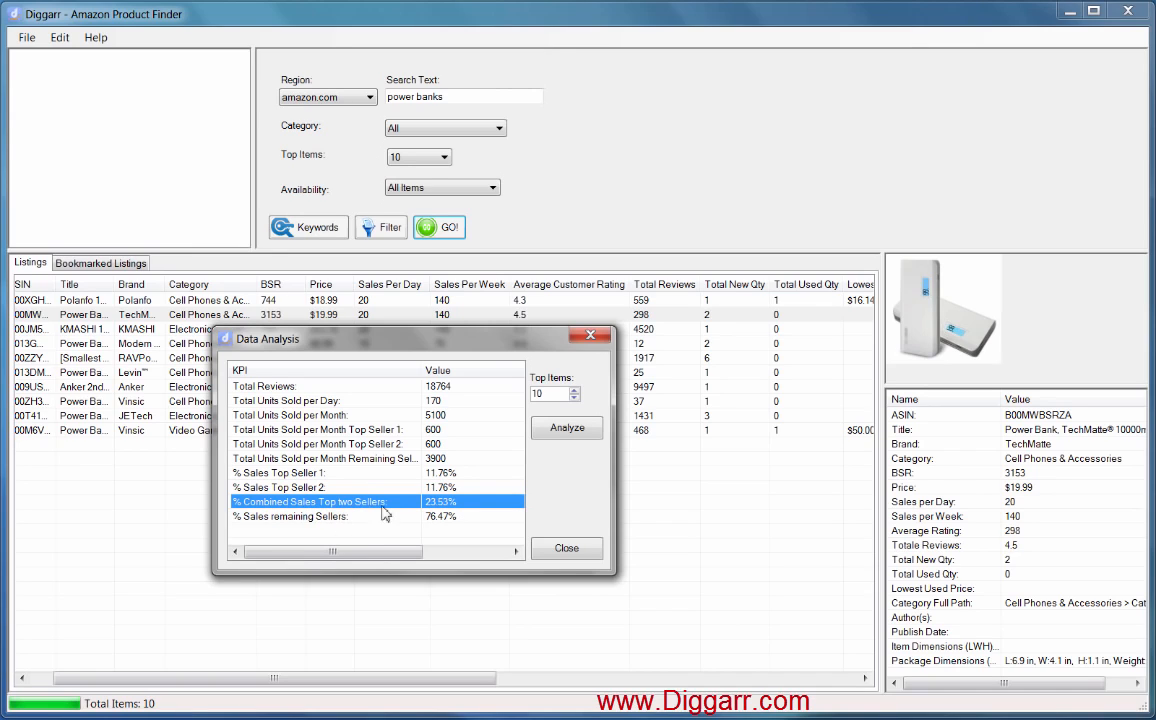
click(452, 517)
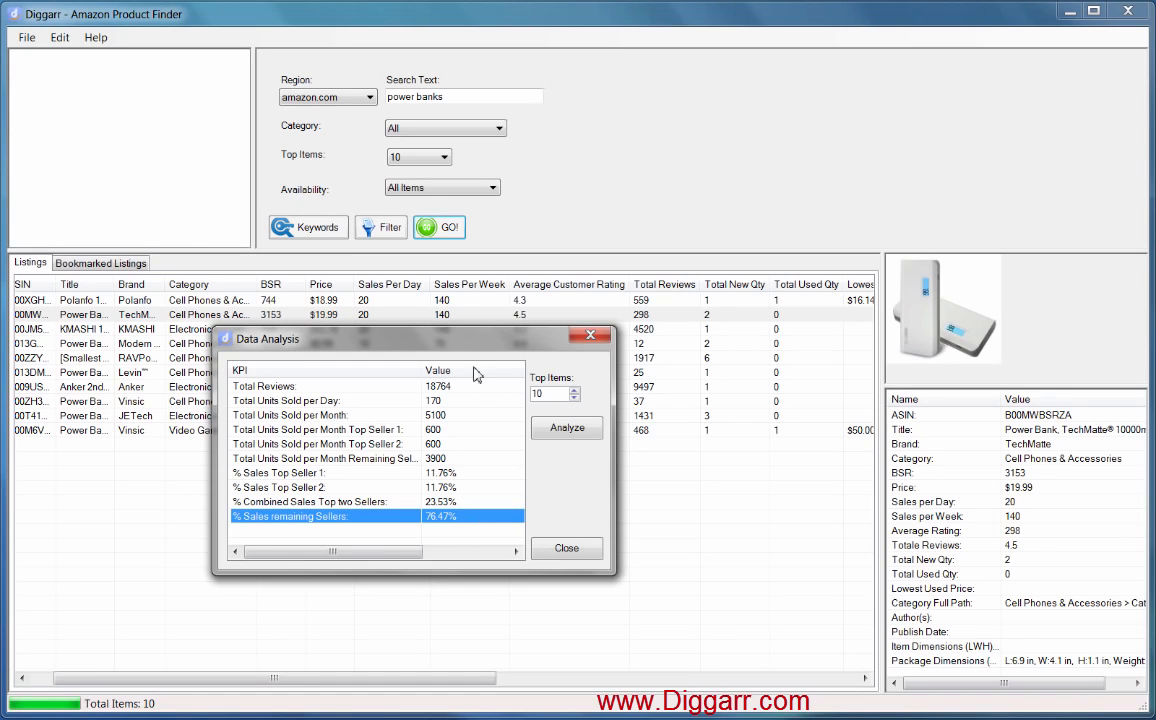
drag(464, 345, 511, 345)
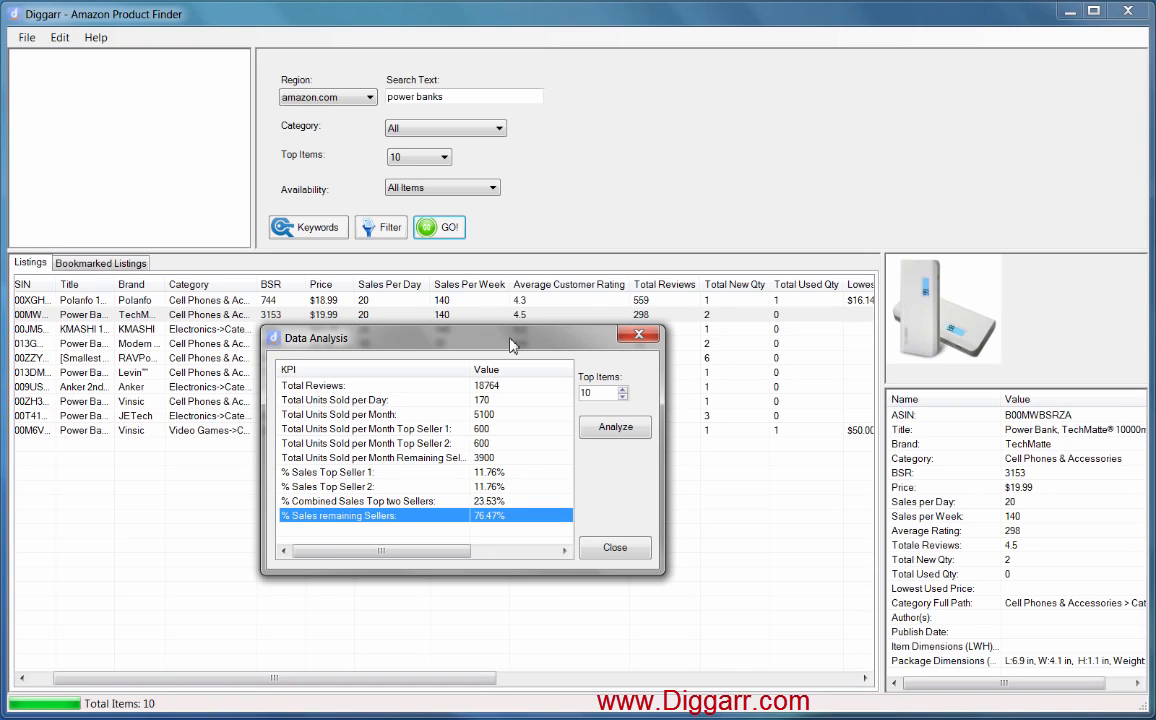
mouse_move(510, 345)
mouse_down()
mouse_move(510, 370)
mouse_move(510, 356)
mouse_up()
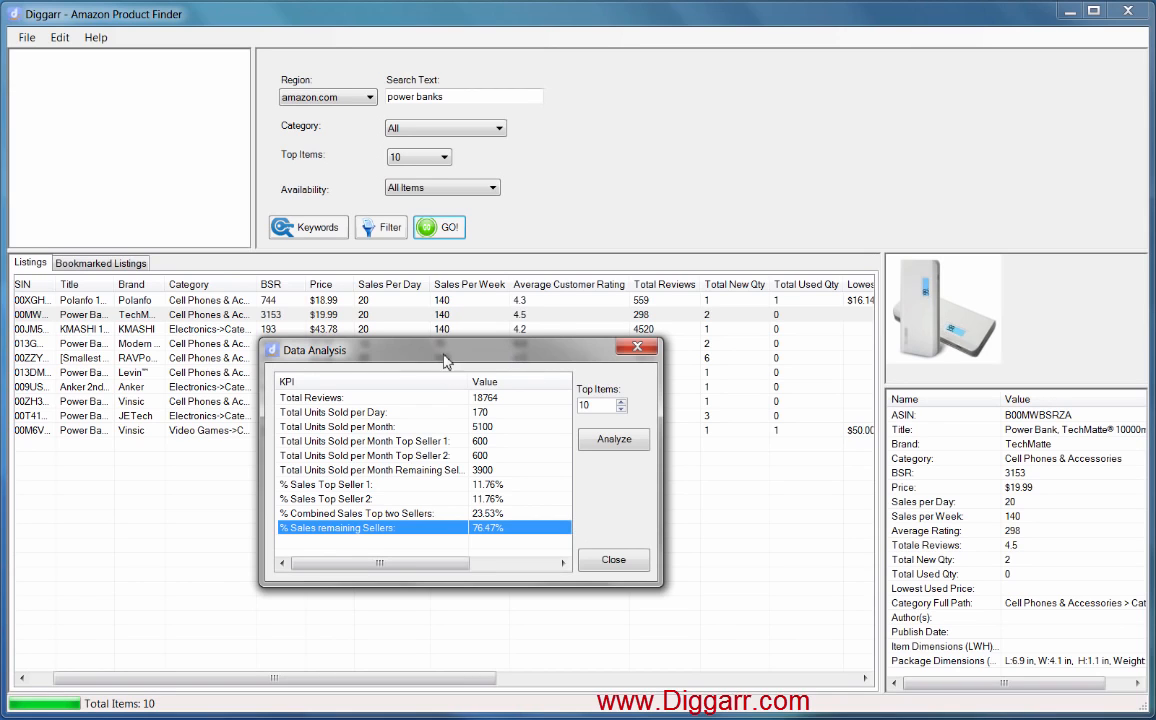
drag(445, 360, 486, 339)
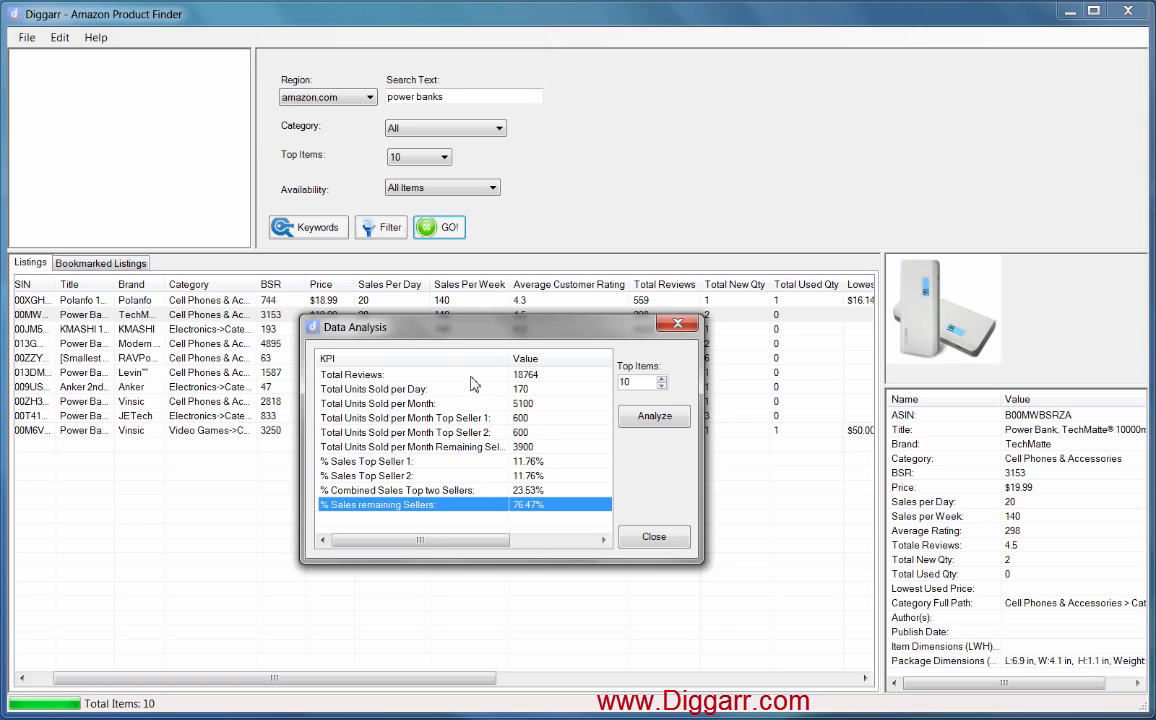
click(653, 538)
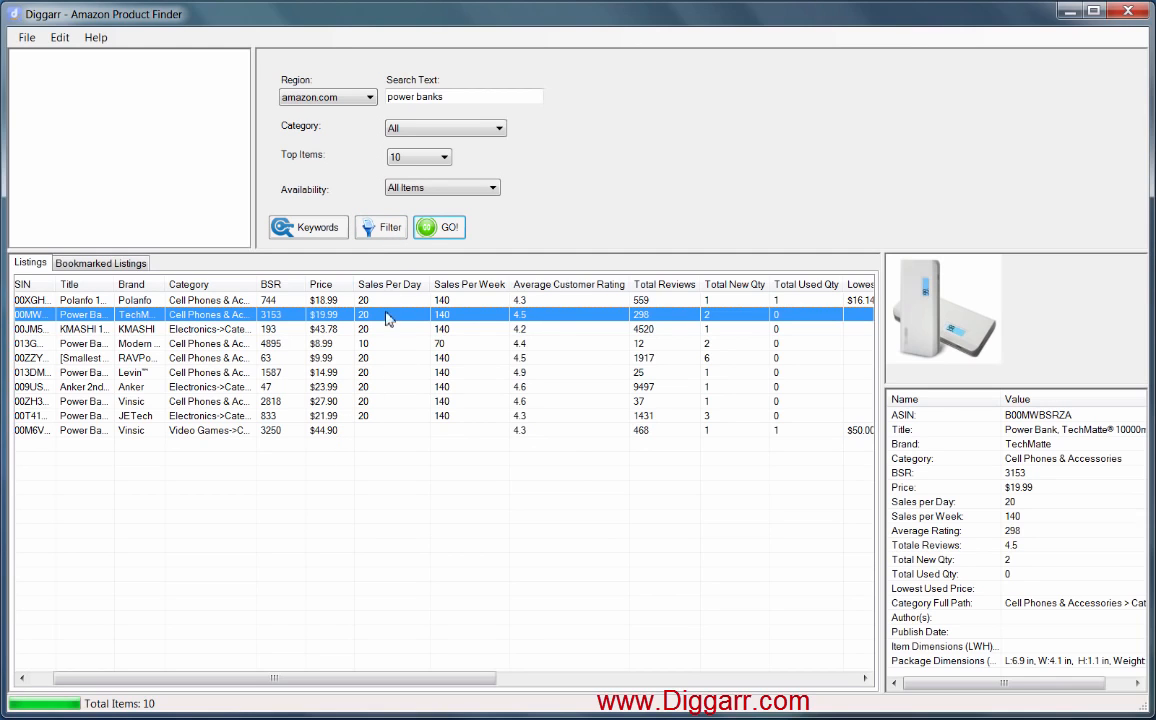
Filter the listings to a maximum BSR of 1000 and sort them by BSR in descending order
click(390, 229)
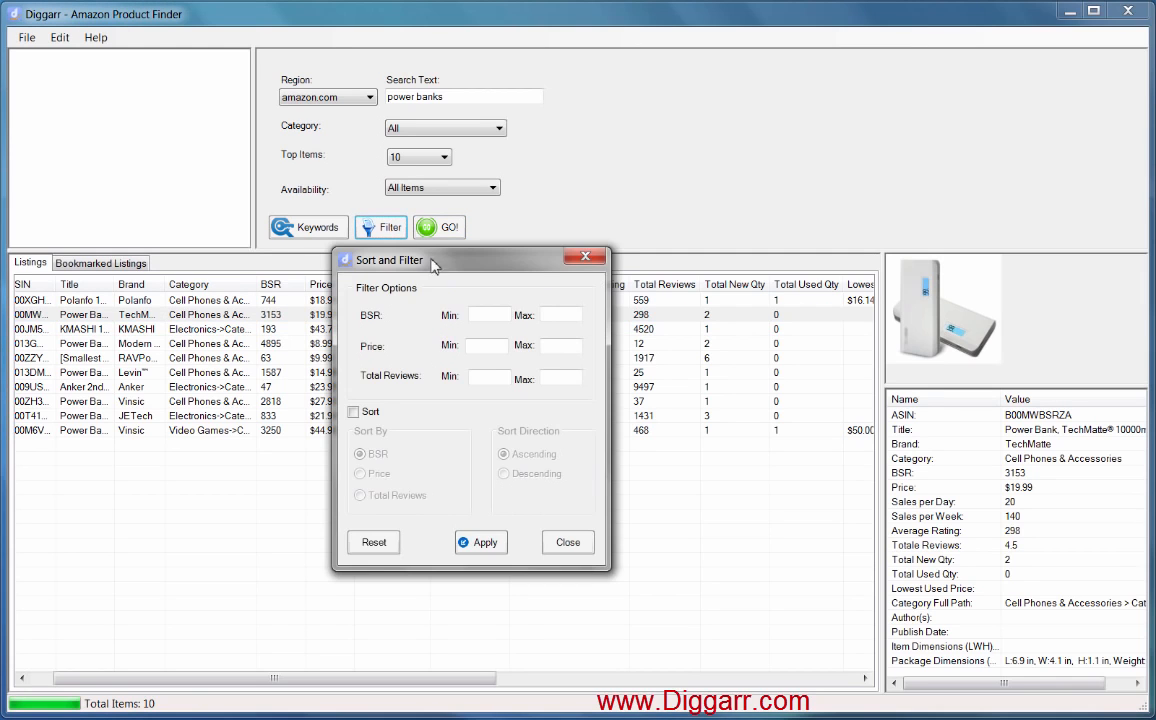
drag(449, 257, 699, 189)
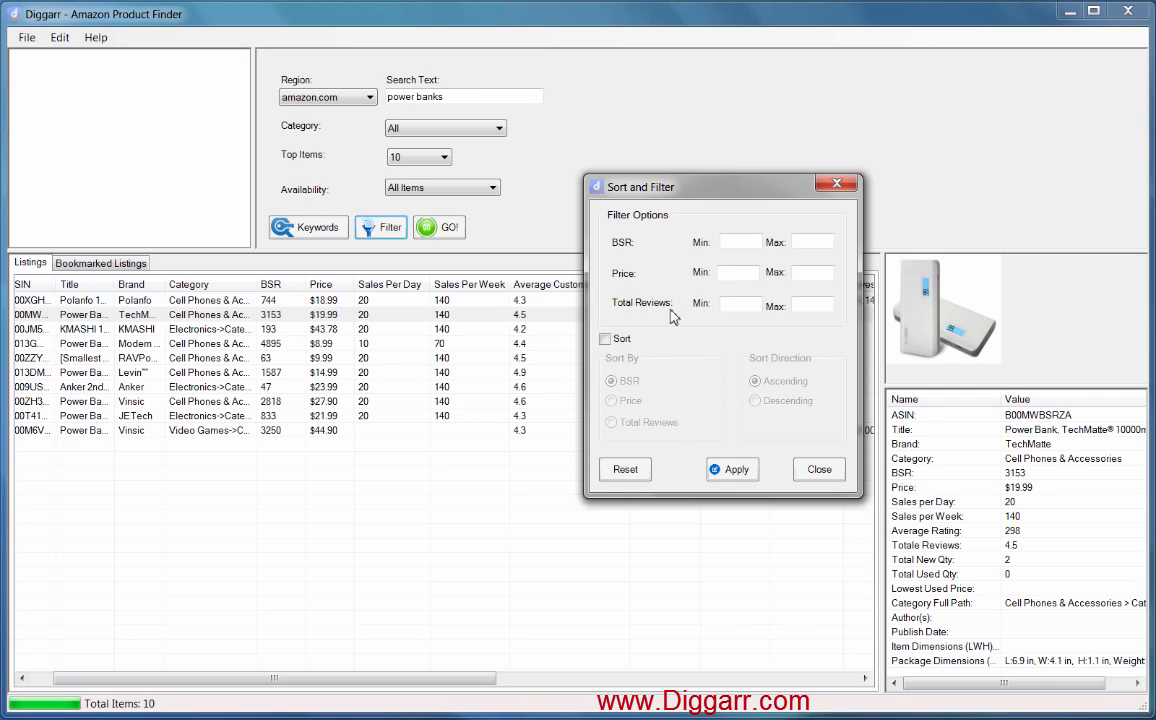
click(605, 339)
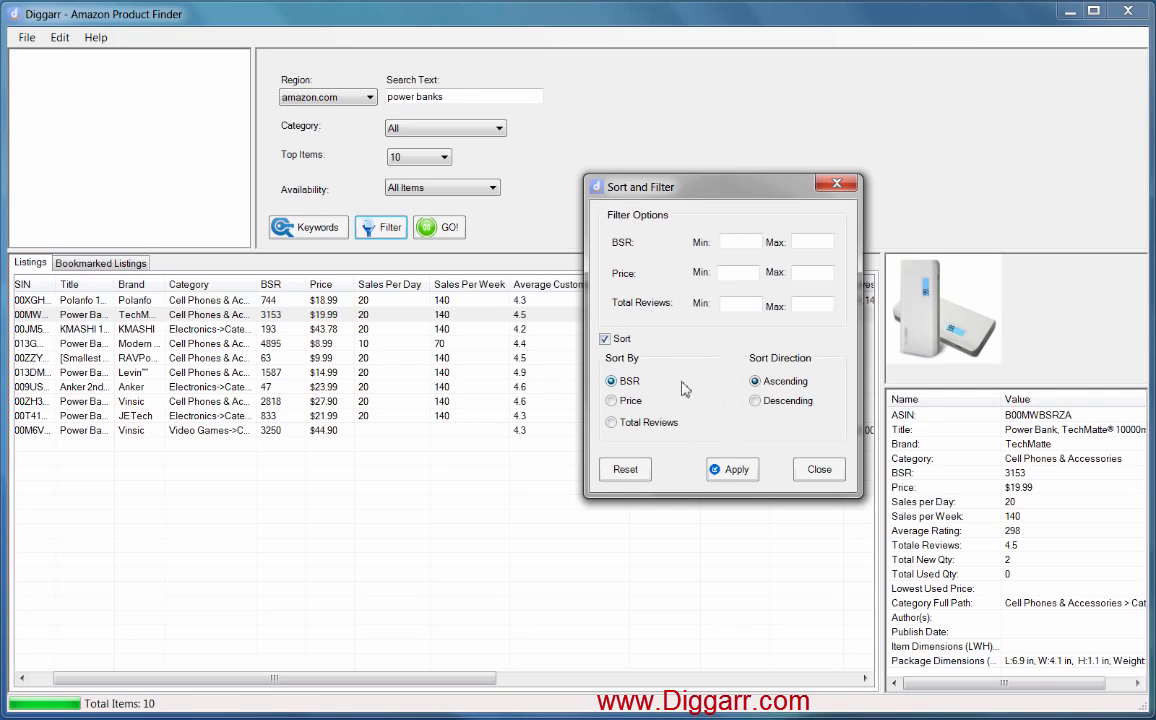
click(782, 406)
click(612, 423)
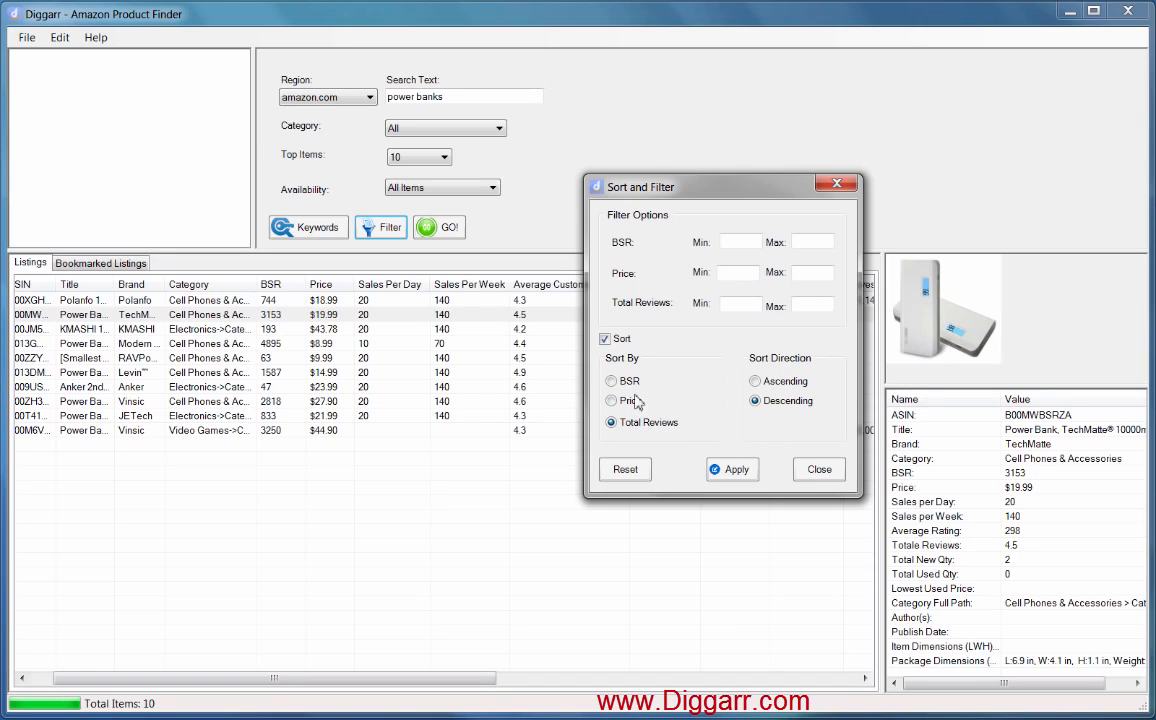
click(816, 310)
click(614, 381)
click(806, 241)
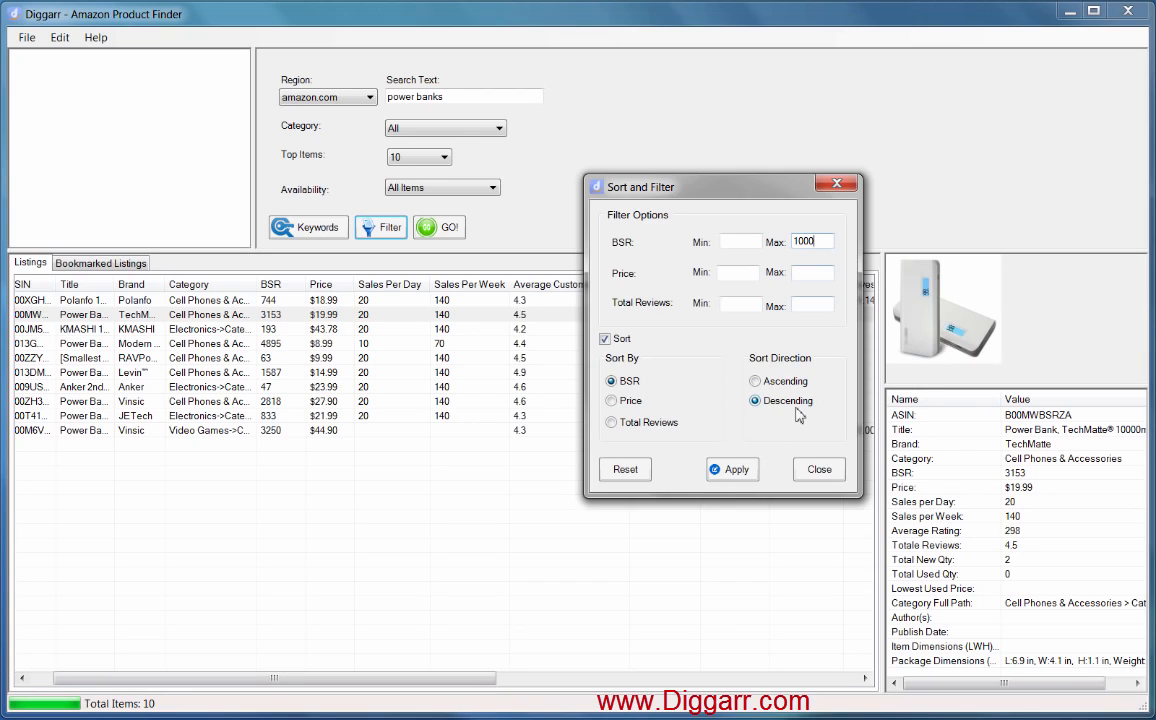
click(738, 470)
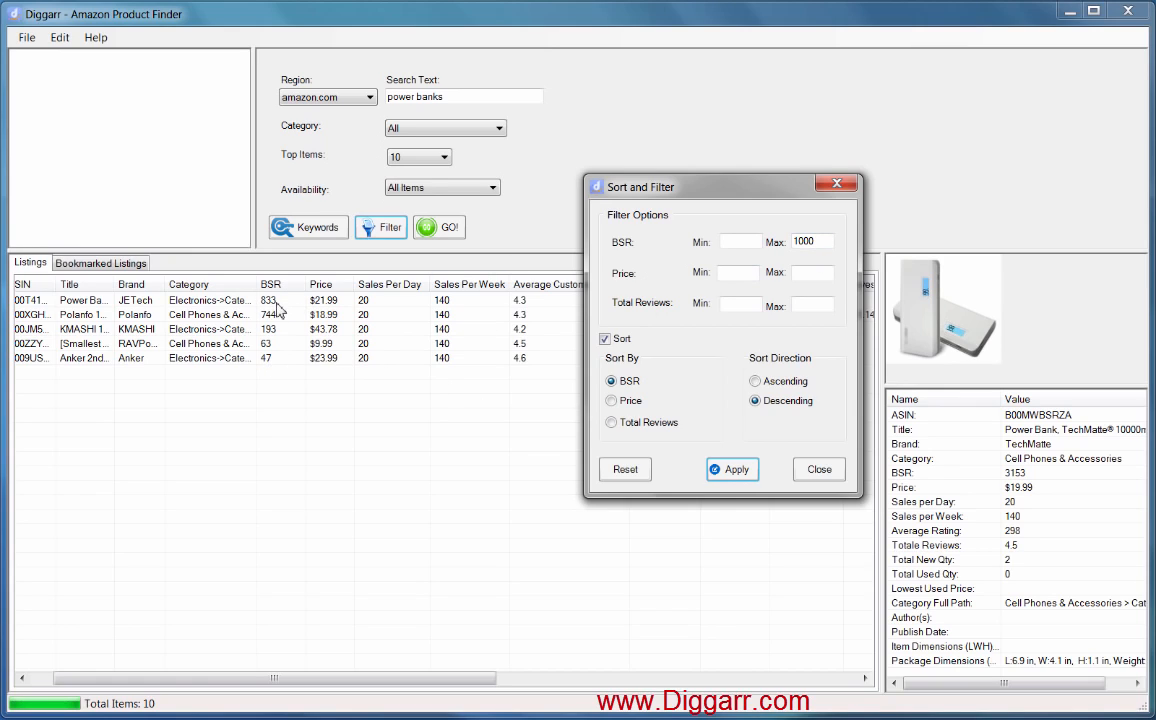
Replace the maximum BSR limit with a minimum BSR of 1000, apply the filter and close the filter window
double_click(825, 244)
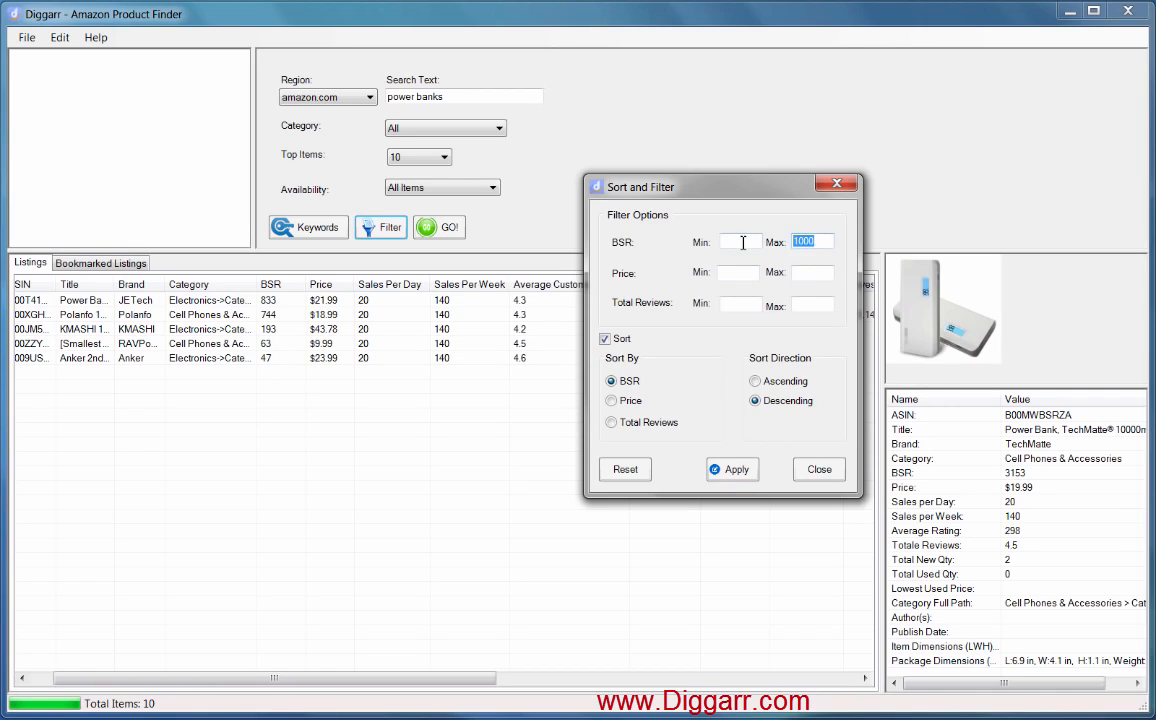
key(BackSpace)
click(738, 242)
text(1000)
click(735, 471)
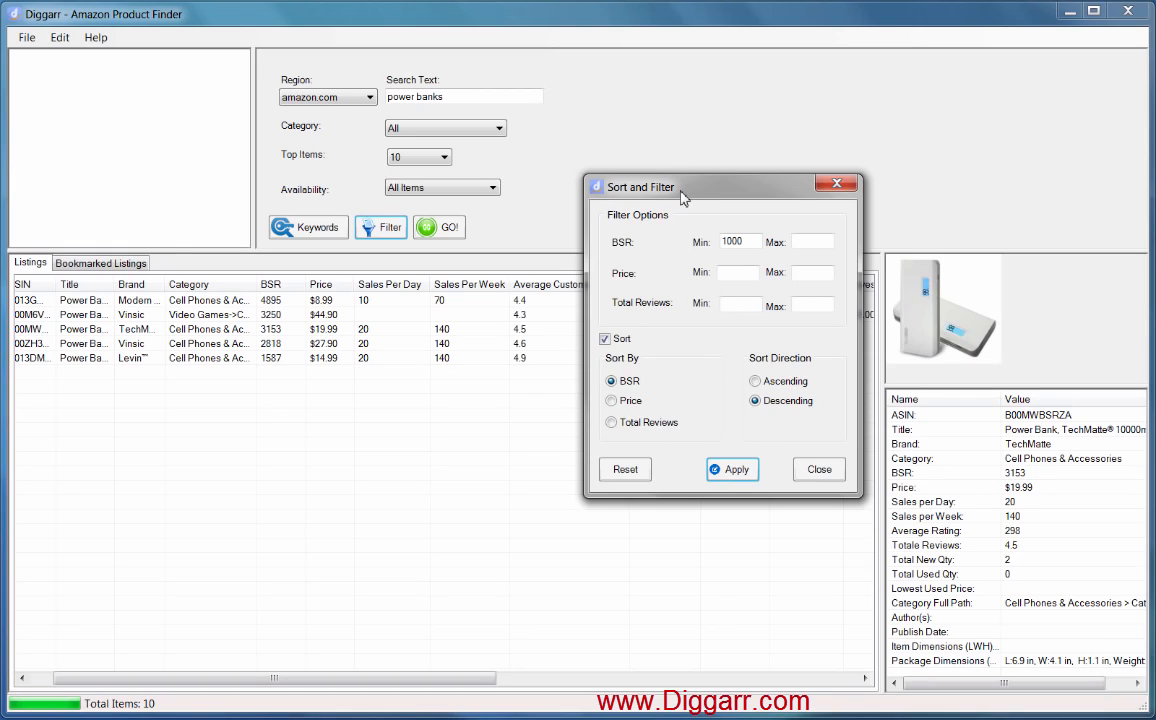
click(820, 470)
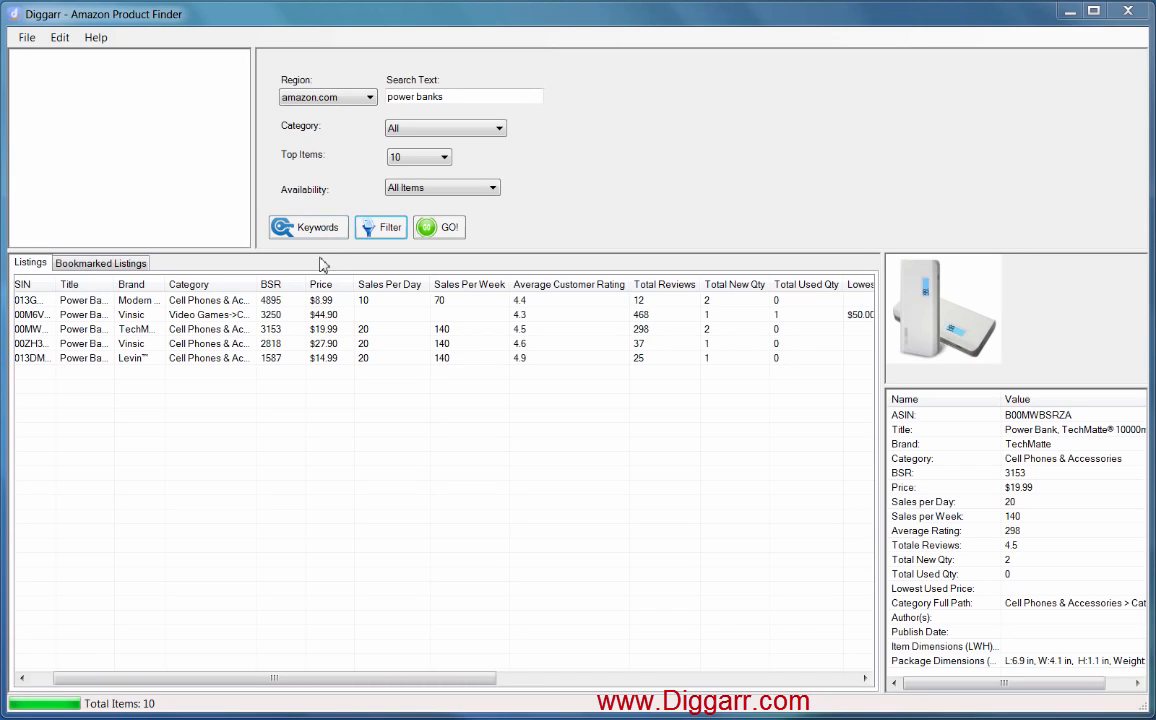
Set the number of top items to 50, rerun the power banks search and skim the listings
click(445, 160)
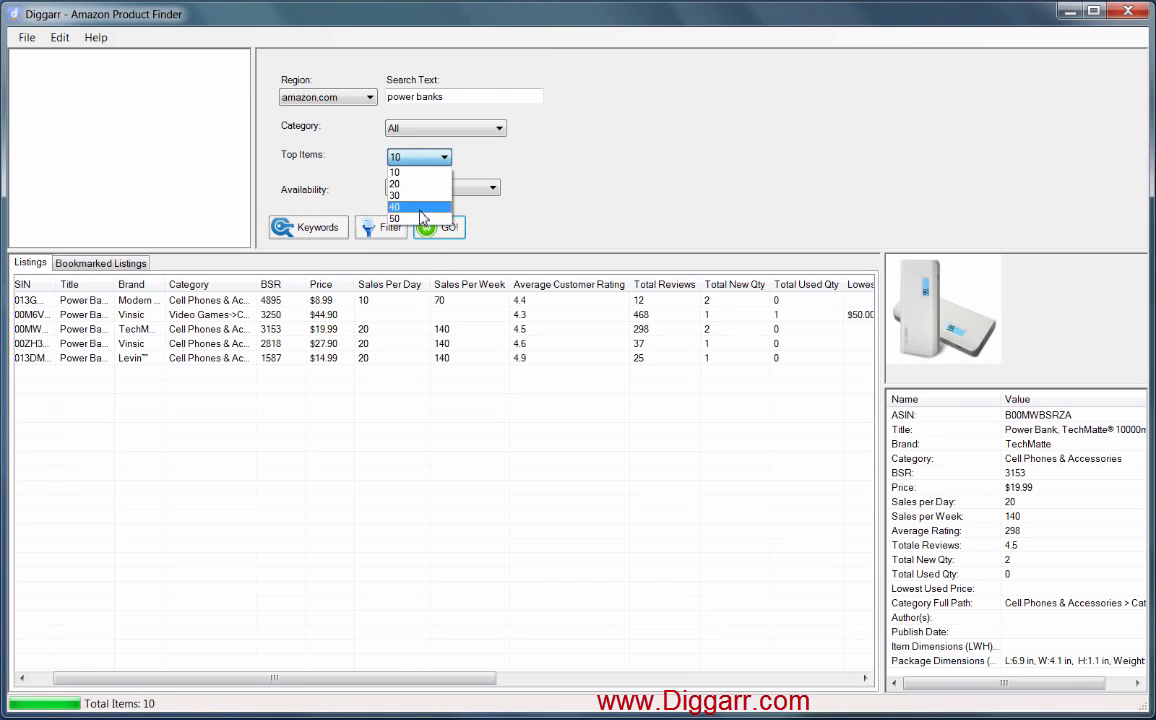
click(430, 219)
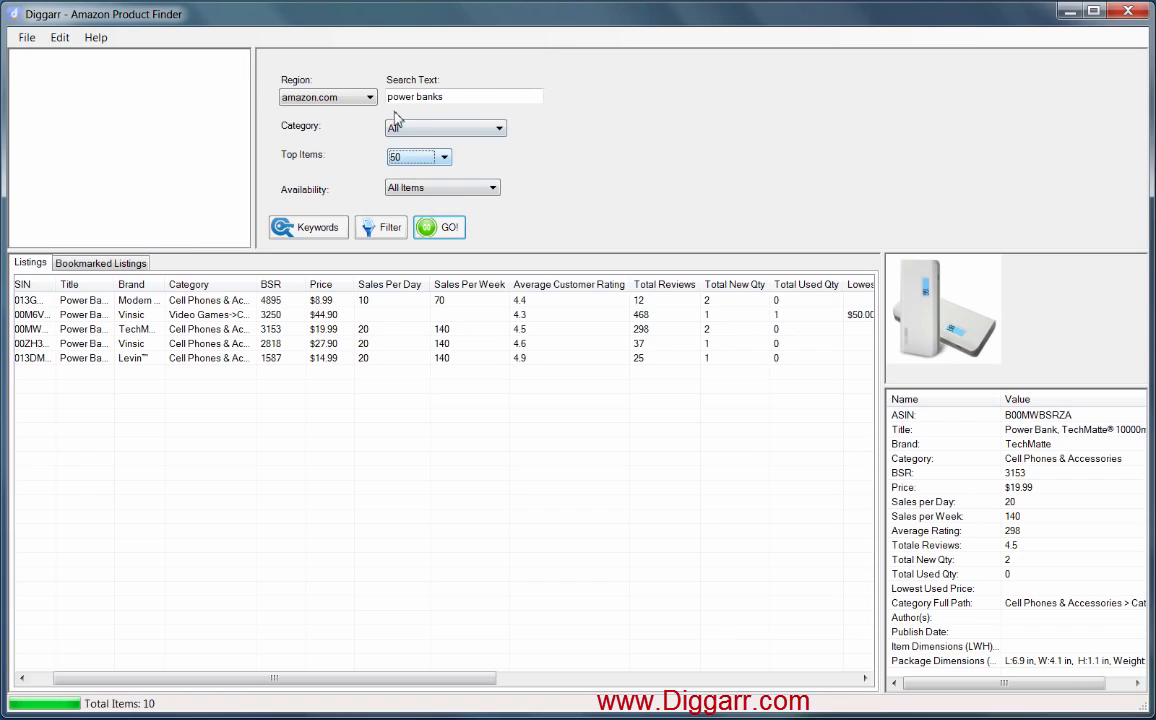
click(452, 229)
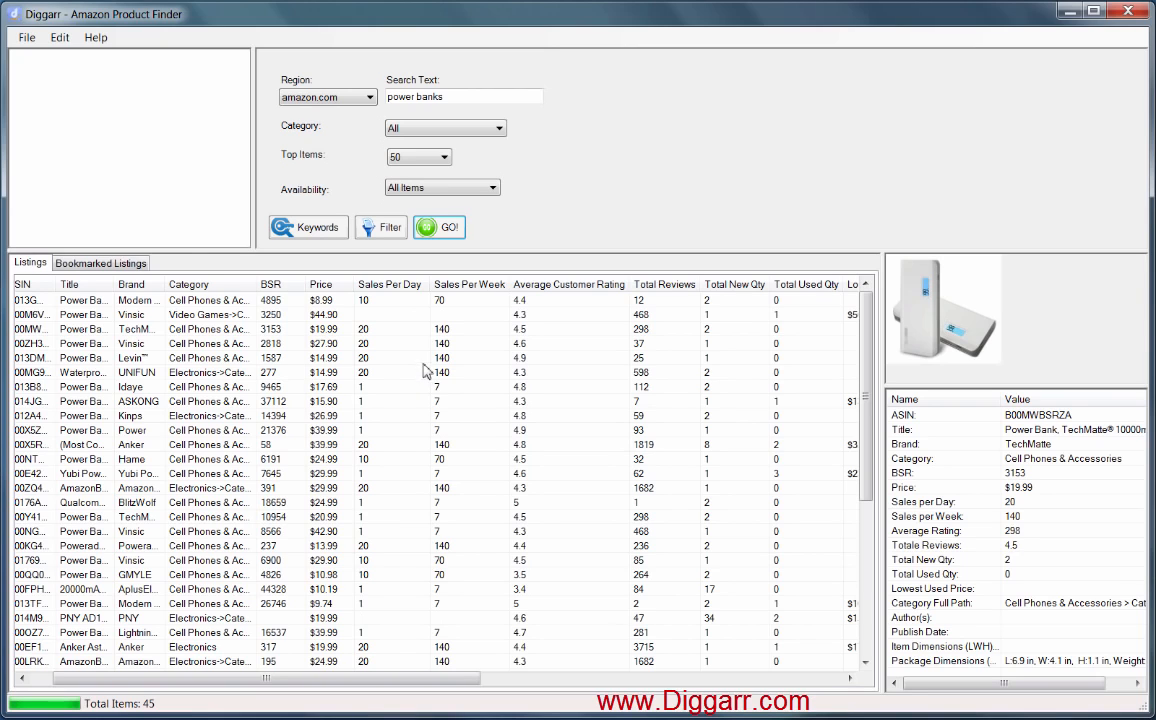
scroll(785, 345, down, 6)
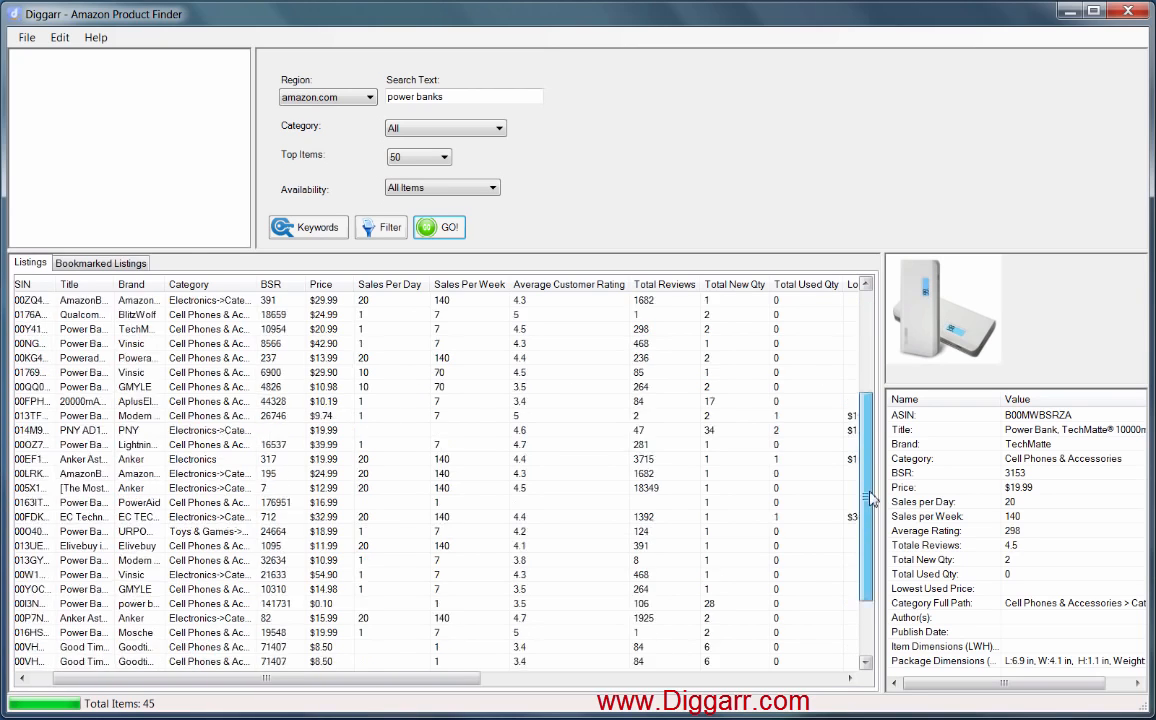
scroll(790, 490, up, 6)
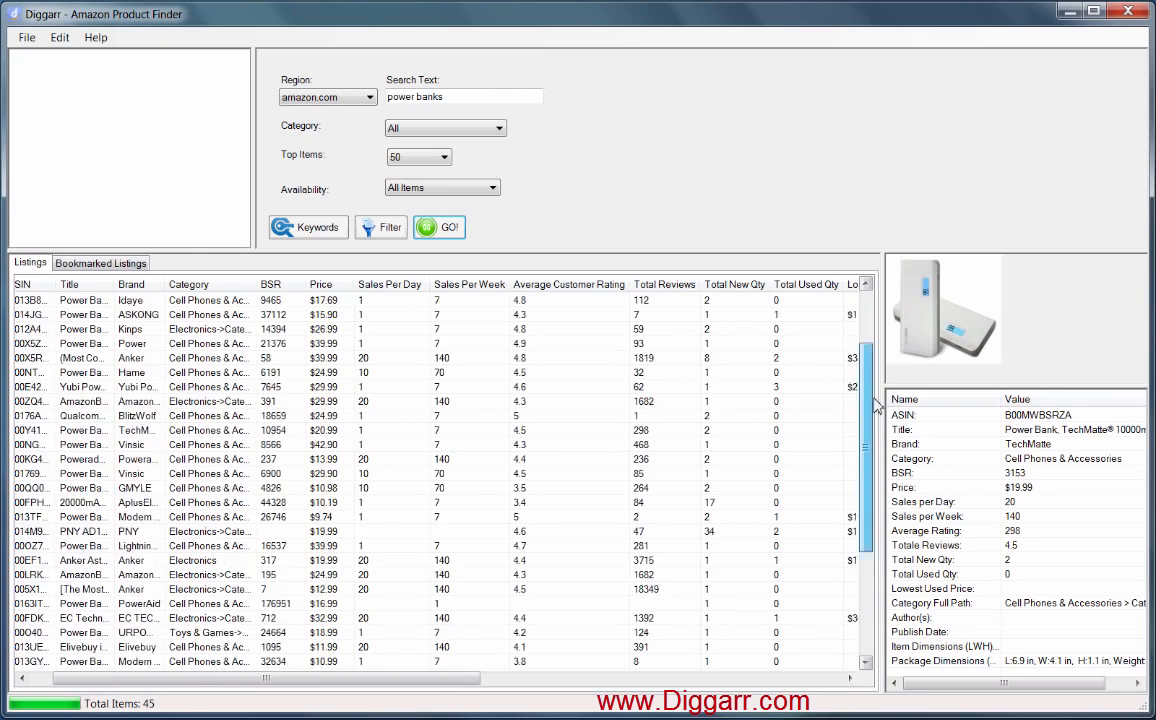
Open the keywords found in the listings, narrow the Keyword column and look through the keyword frequencies
click(324, 232)
drag(465, 206, 608, 236)
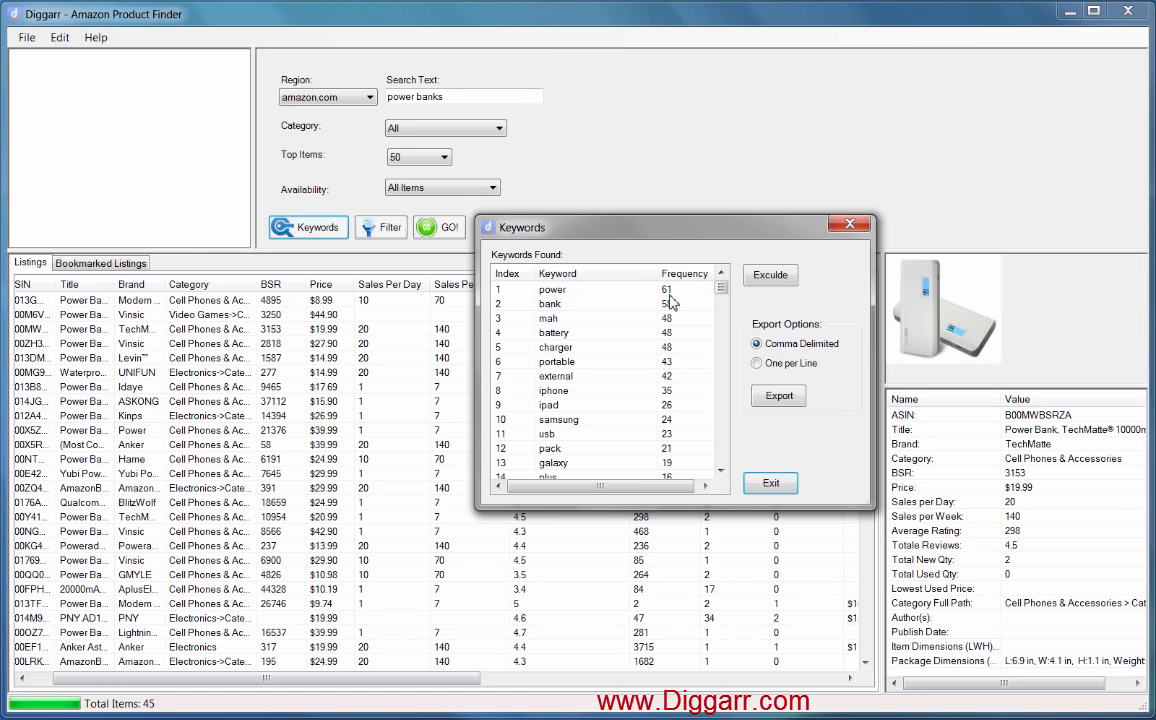
mouse_move(721, 288)
mouse_down()
mouse_move(724, 306)
mouse_move(724, 290)
mouse_up()
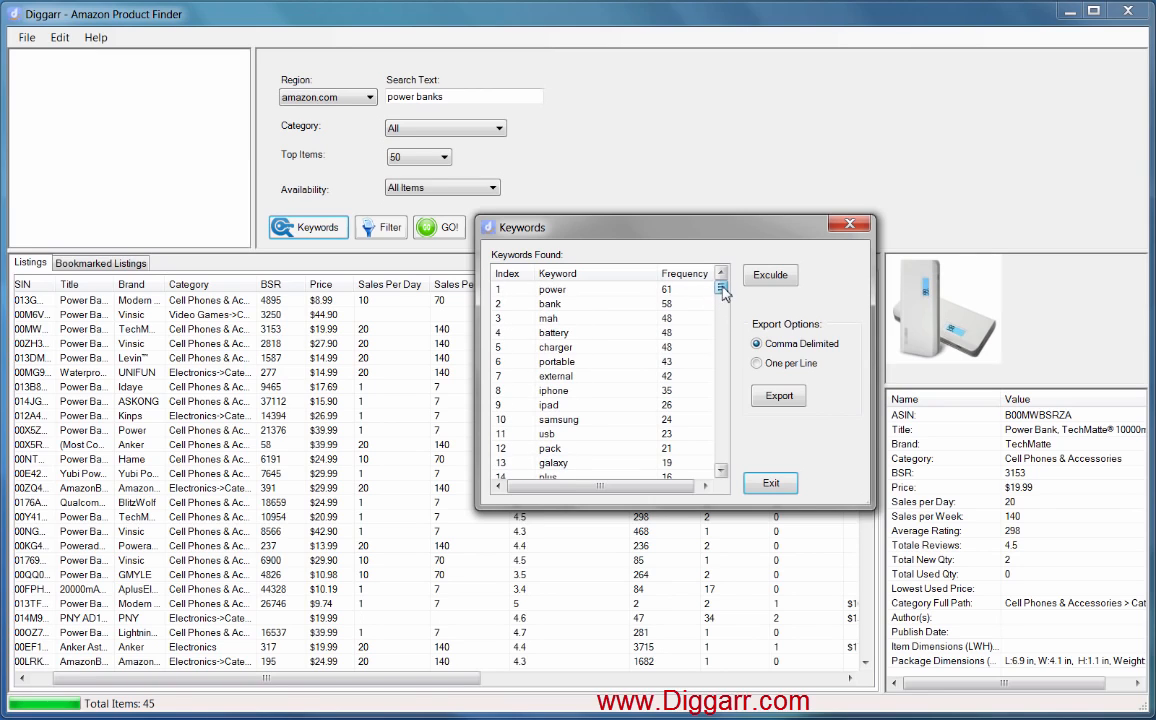
drag(657, 274, 630, 276)
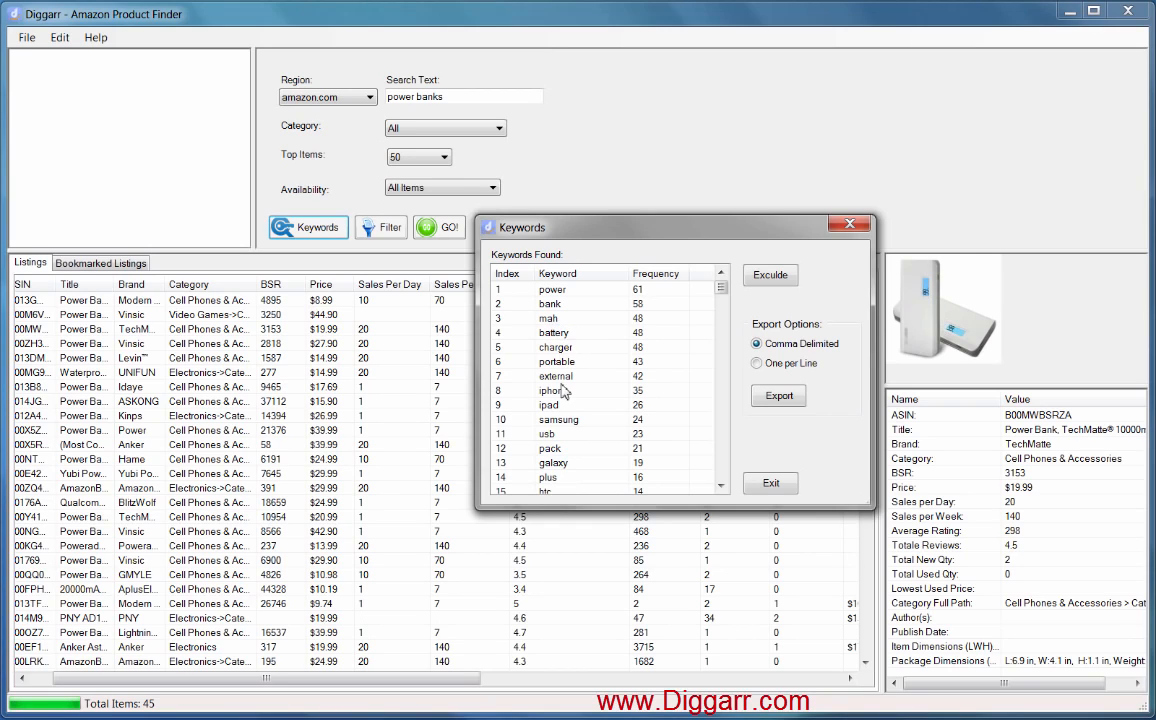
drag(722, 287, 726, 306)
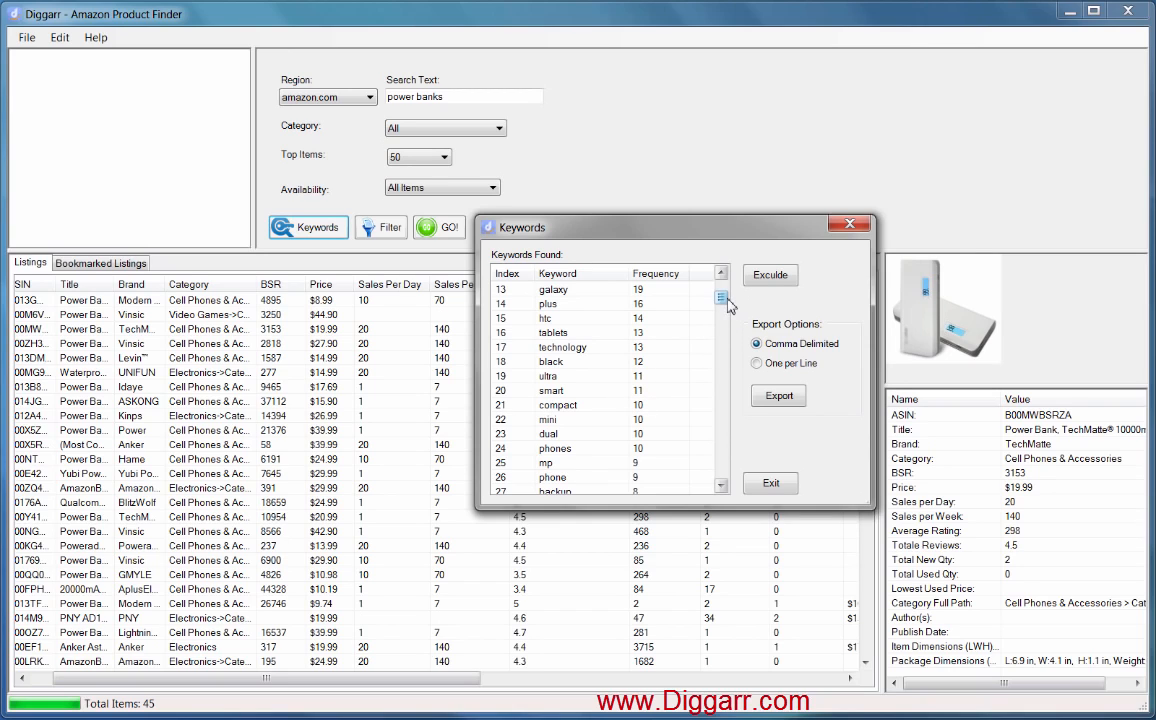
mouse_move(728, 301)
mouse_down()
mouse_move(731, 487)
mouse_move(733, 293)
mouse_up()
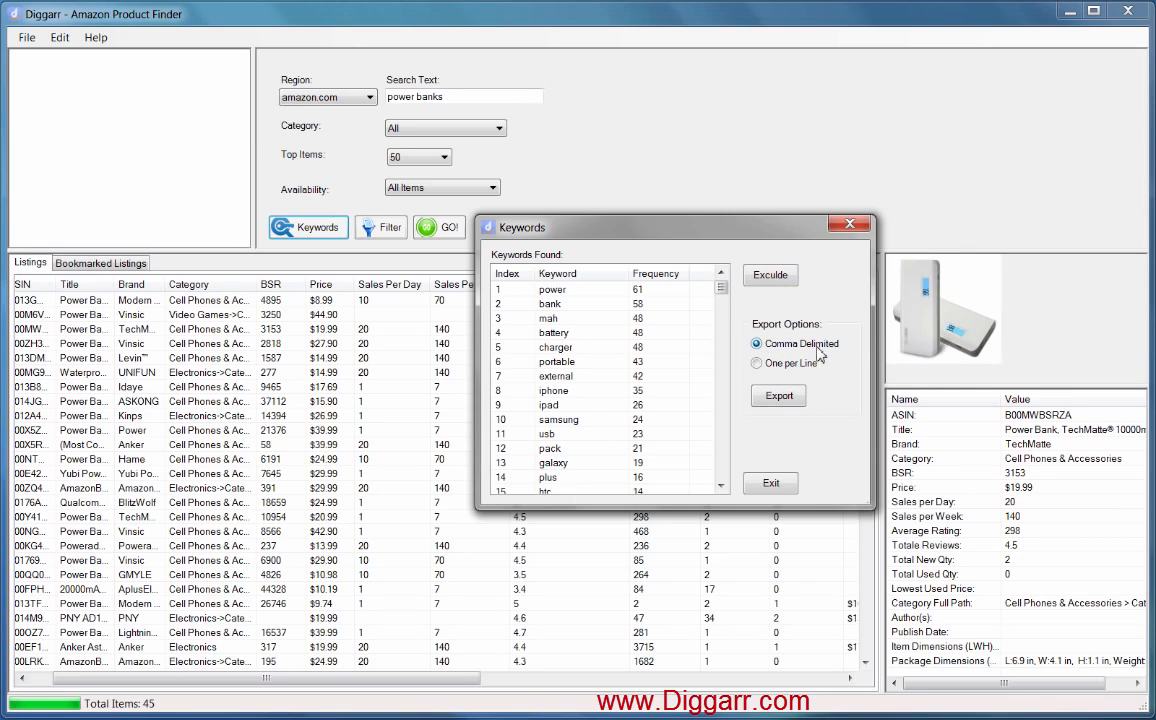
Export all keywords comma-delimited and replace the existing text in Notepad with them
click(779, 396)
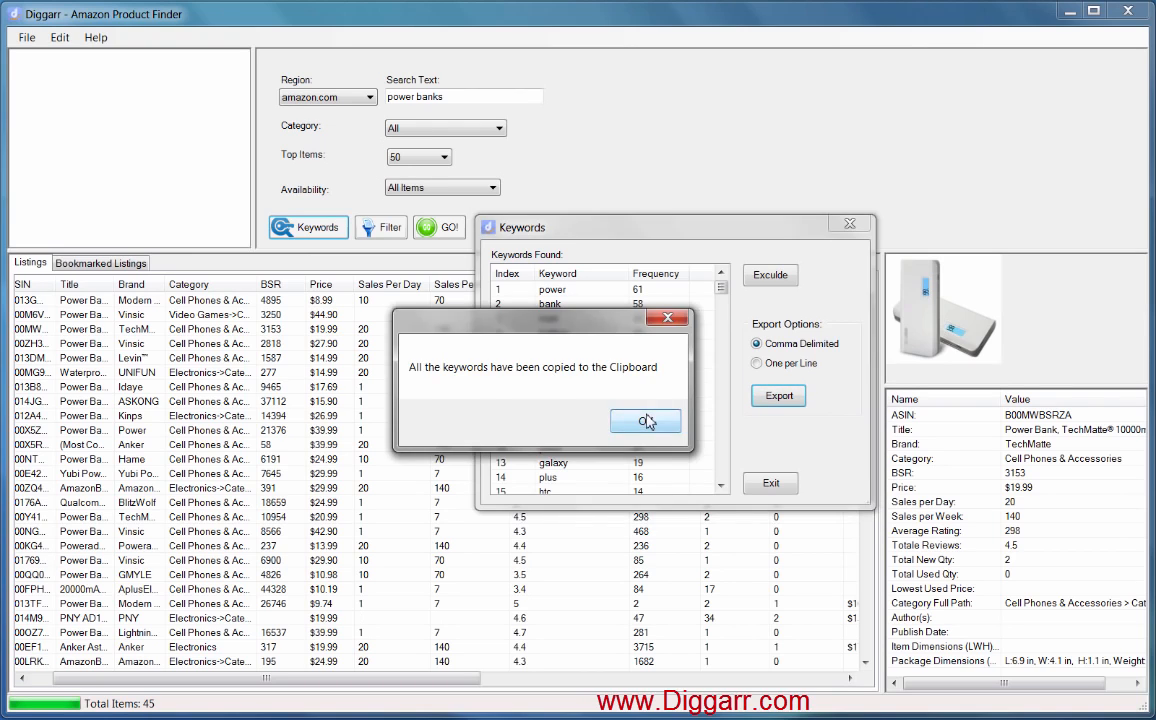
click(646, 421)
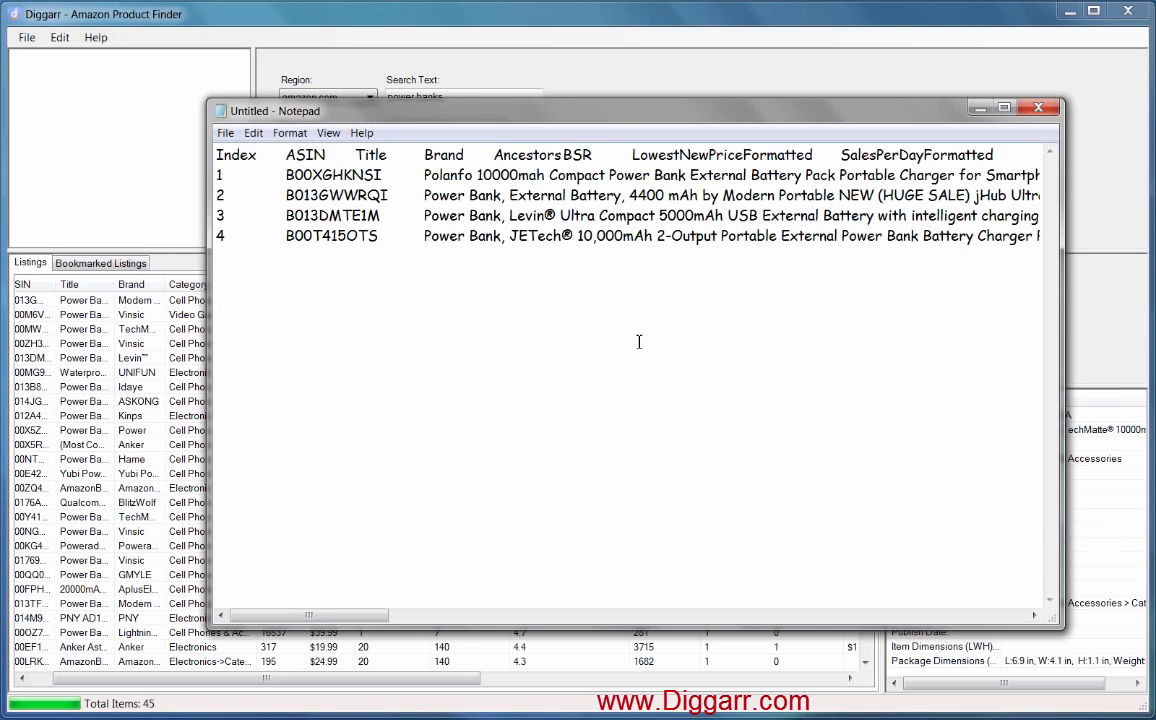
key(ctrl+a)
key(Delete)
right_click(410, 183)
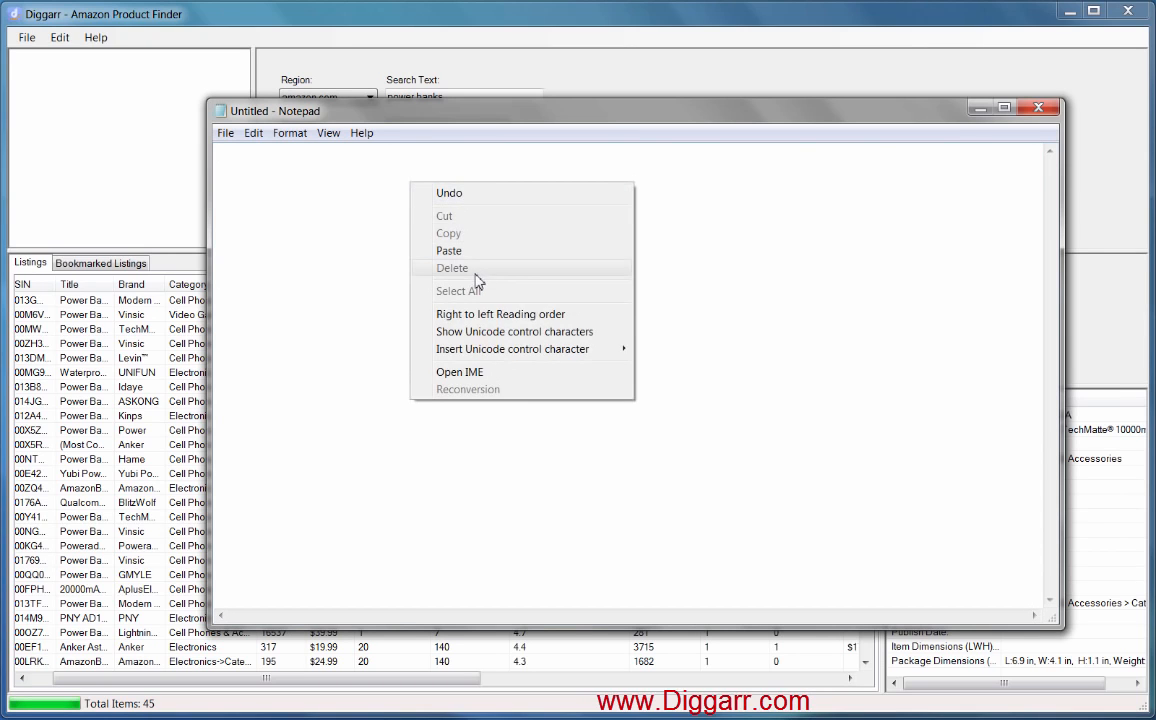
click(477, 258)
Turn on word wrap for the pasted keywords, look over the full text and minimise Notepad
drag(797, 175, 140, 149)
right_click(420, 261)
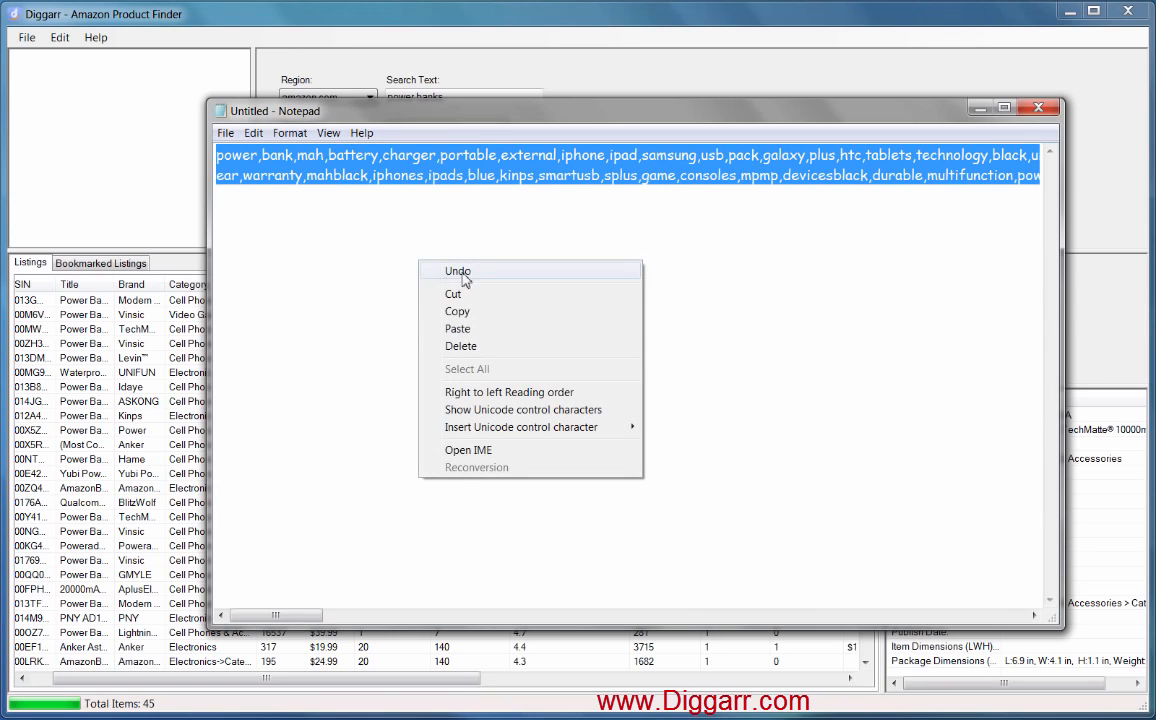
click(290, 133)
click(322, 150)
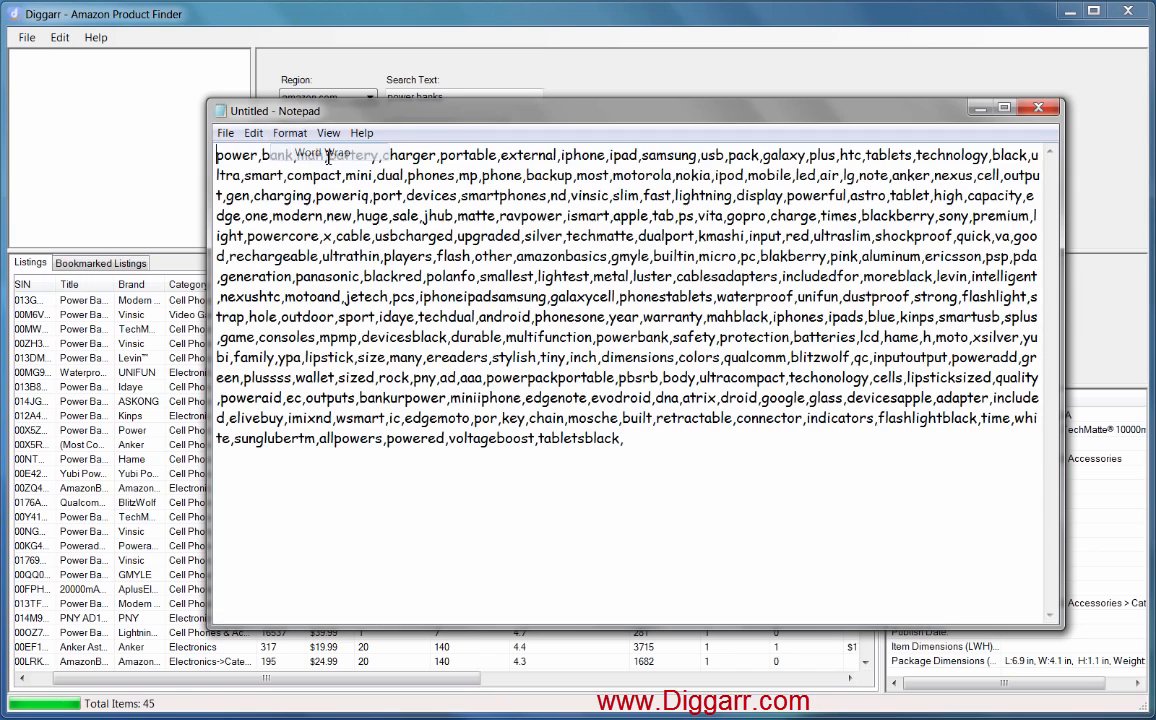
drag(645, 448, 219, 147)
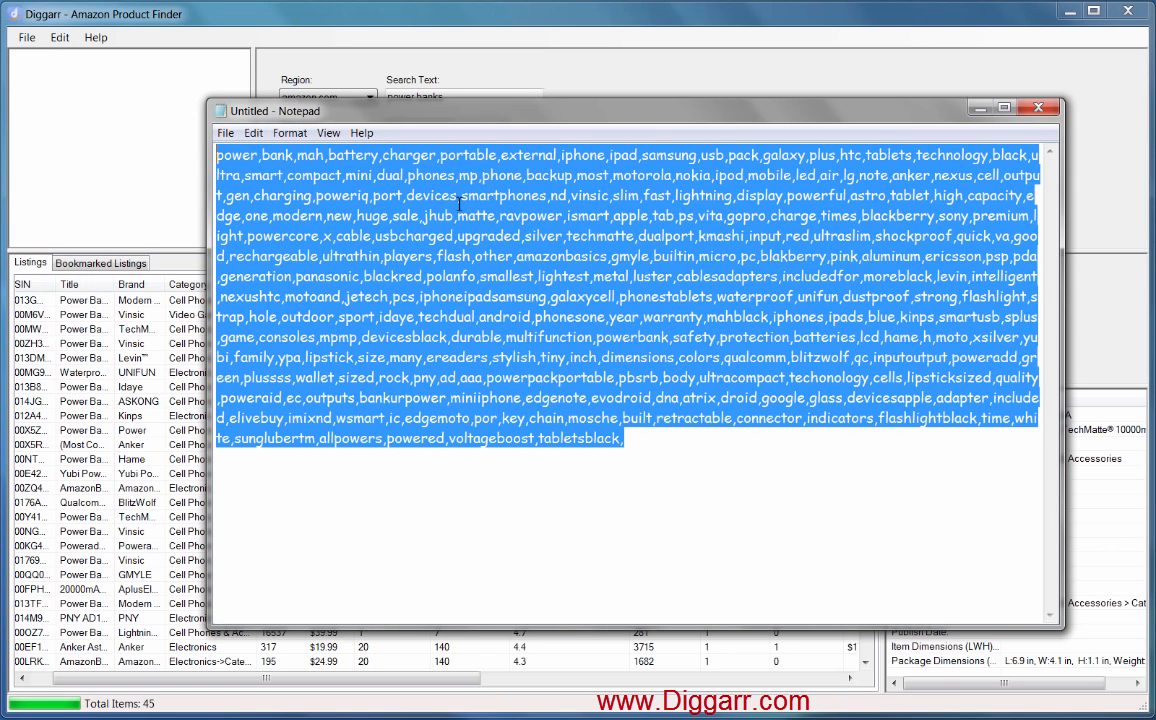
click(638, 444)
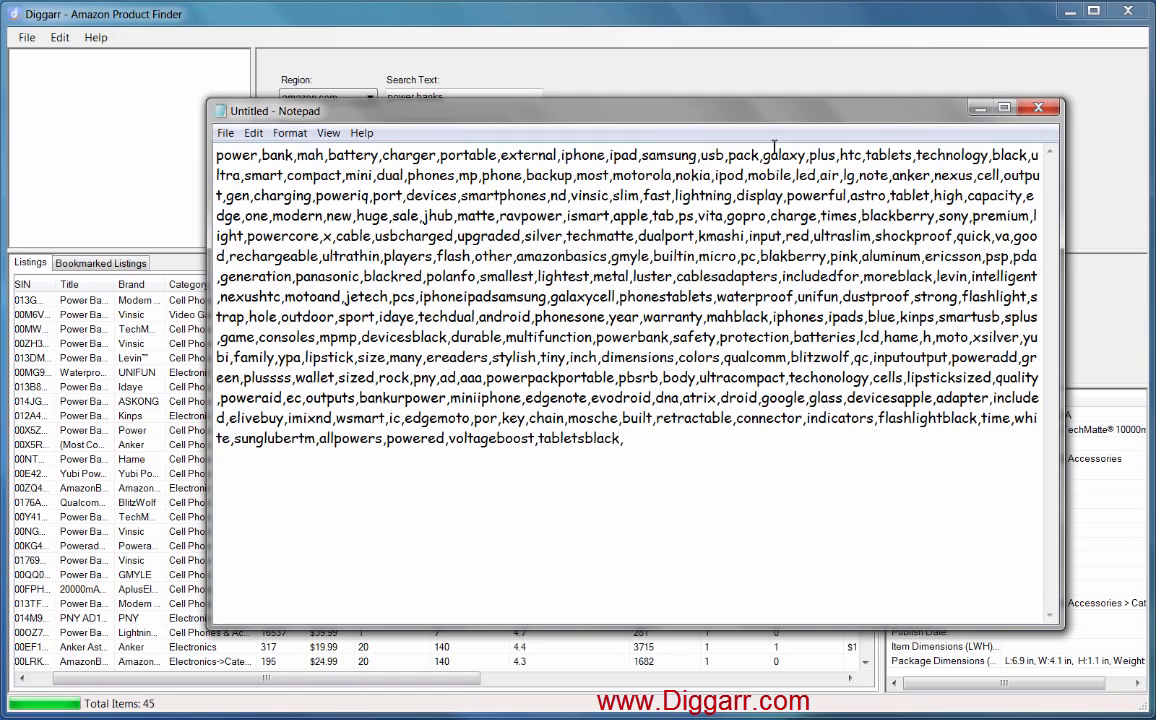
click(980, 108)
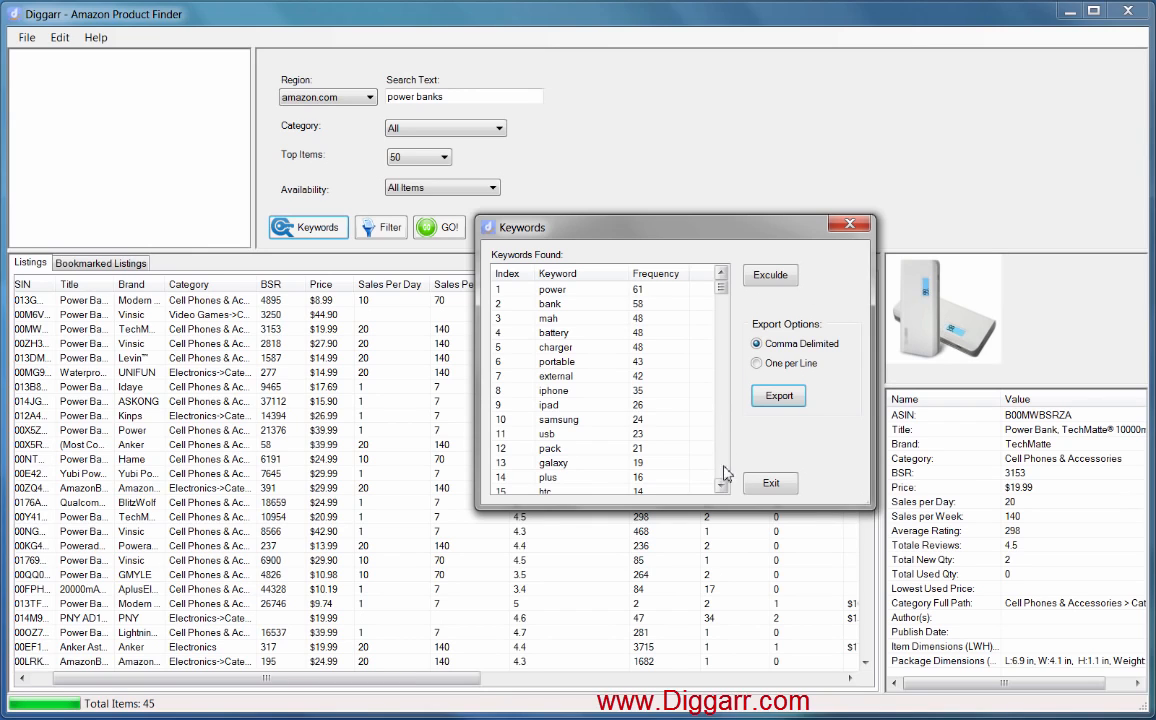
Look through the keyword list for irrelevant words and exclude the keyword "x"
drag(724, 292, 727, 338)
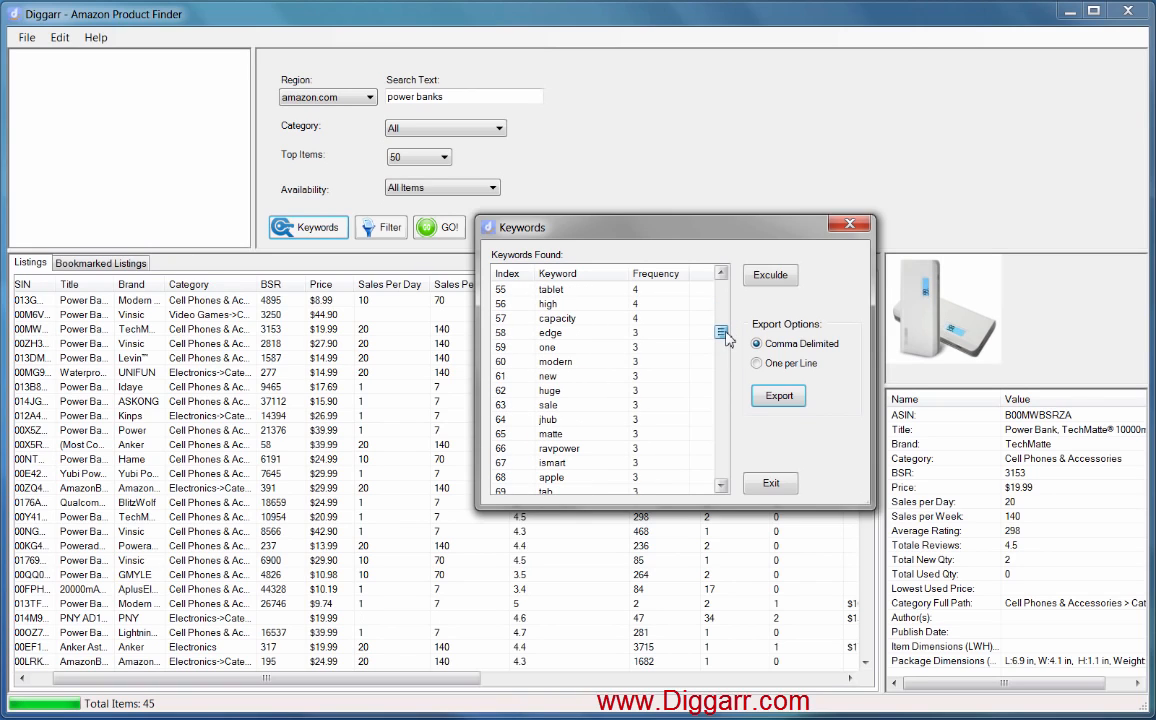
click(590, 350)
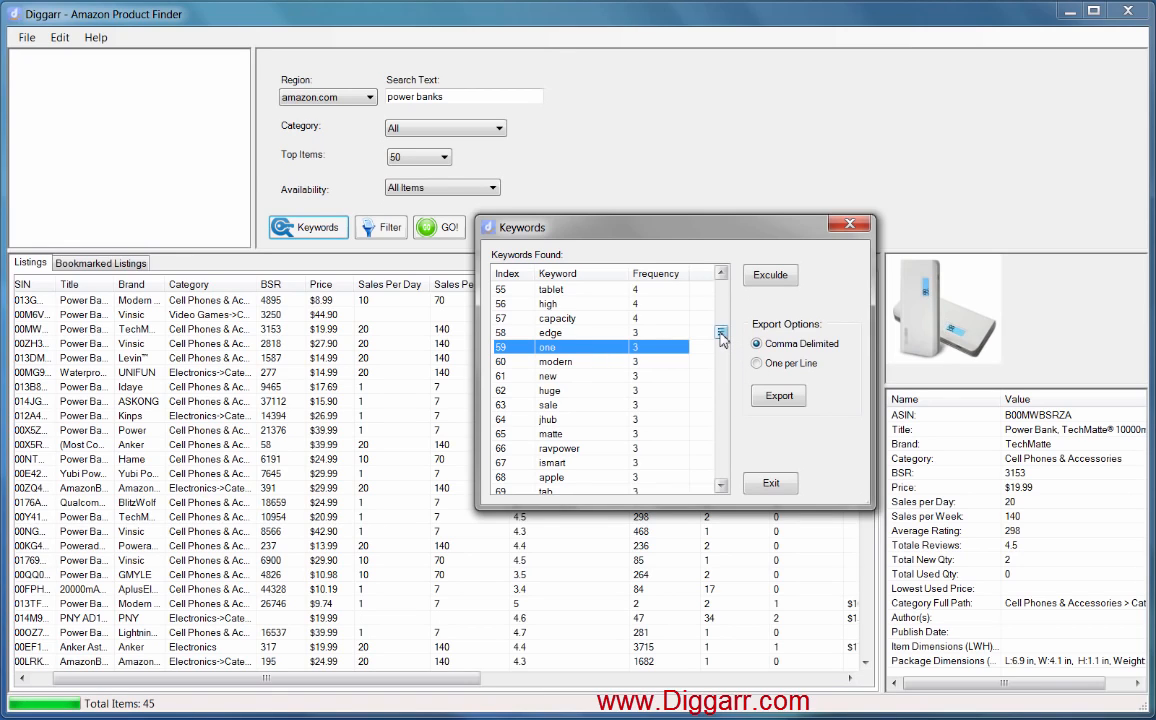
drag(722, 339, 722, 348)
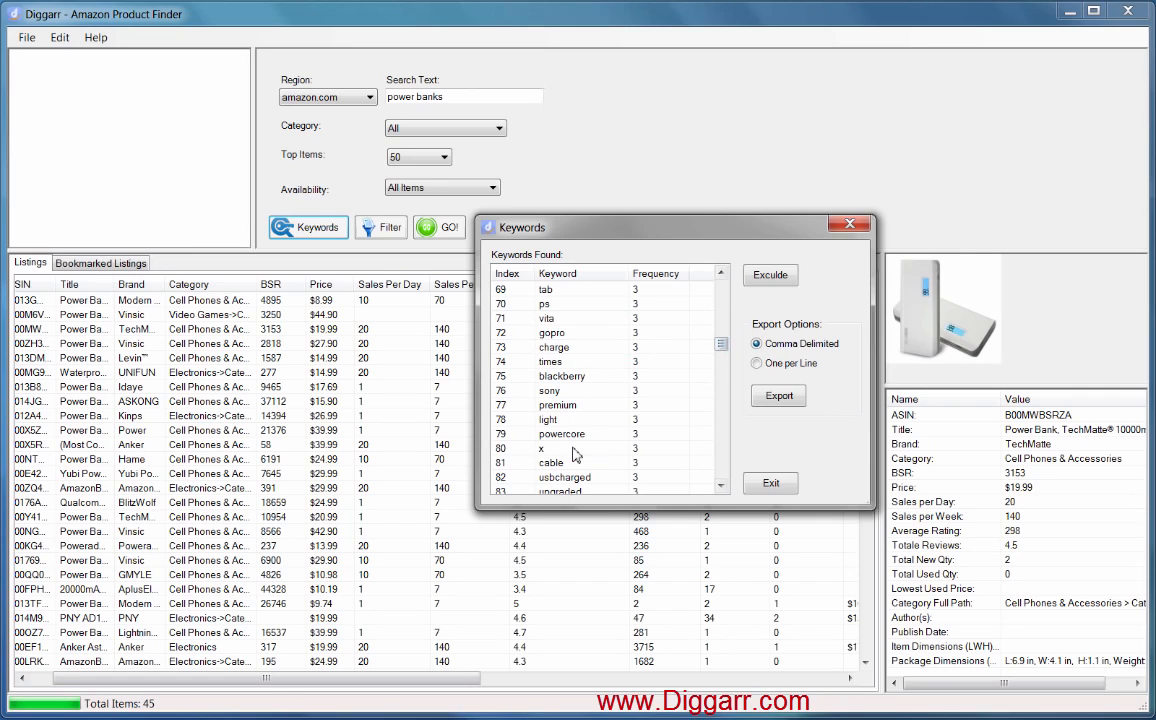
click(698, 450)
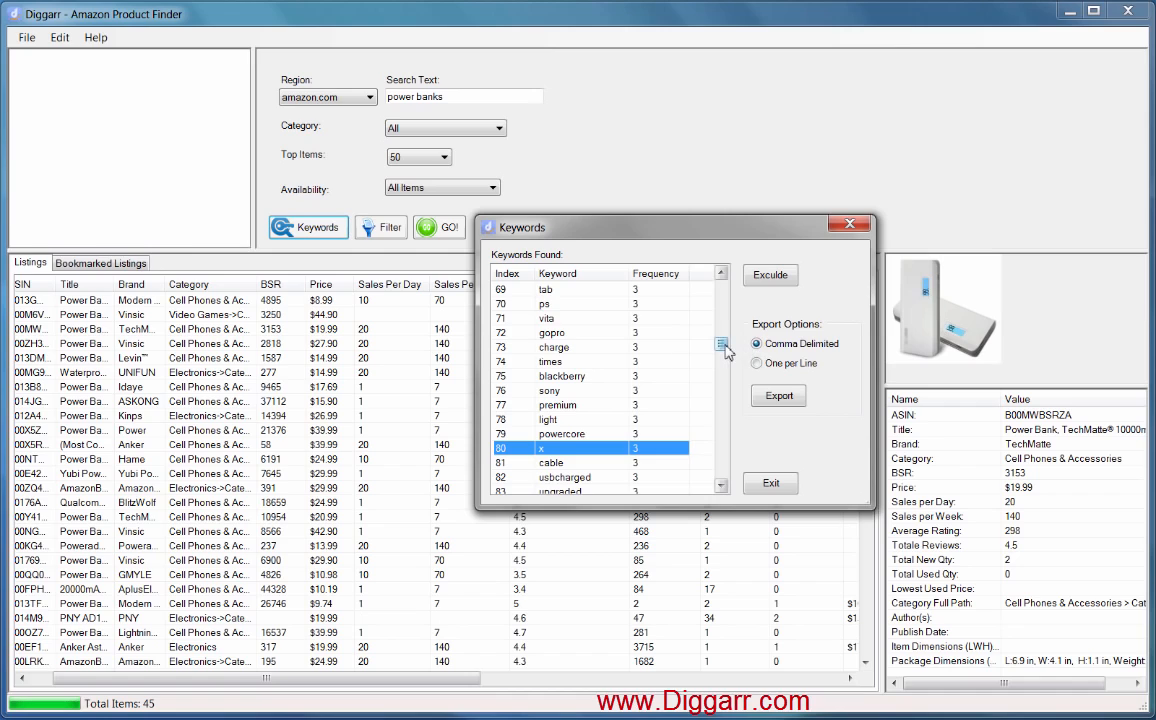
drag(722, 343, 666, 355)
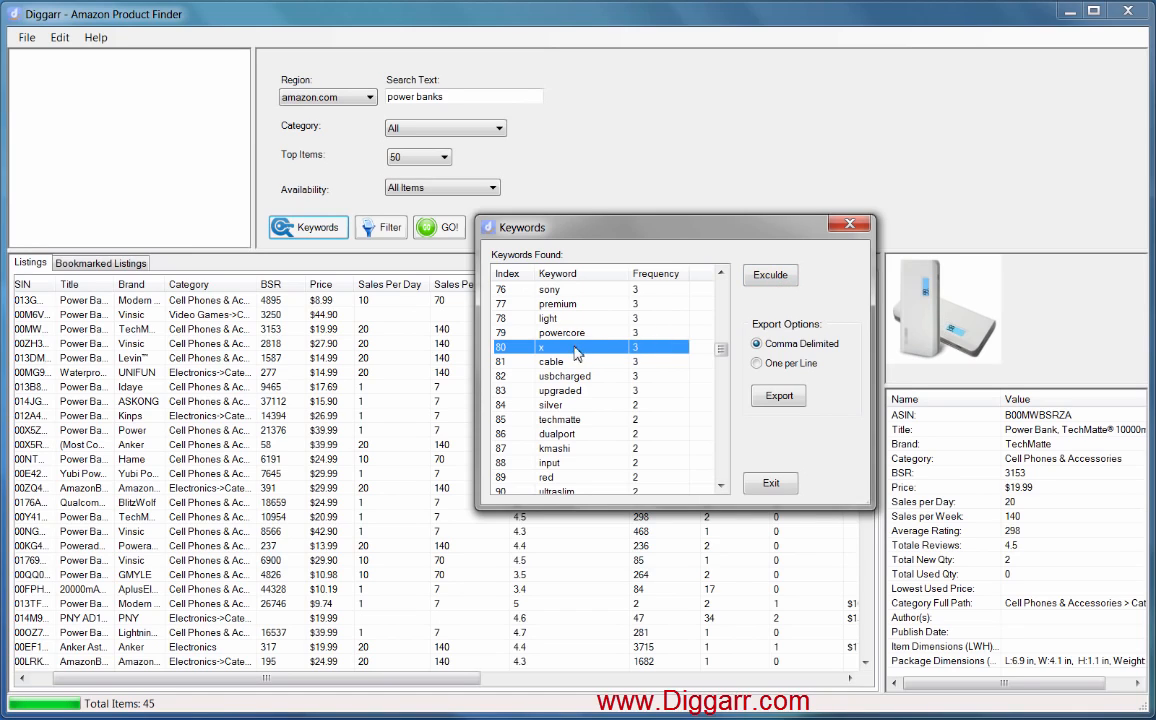
click(783, 285)
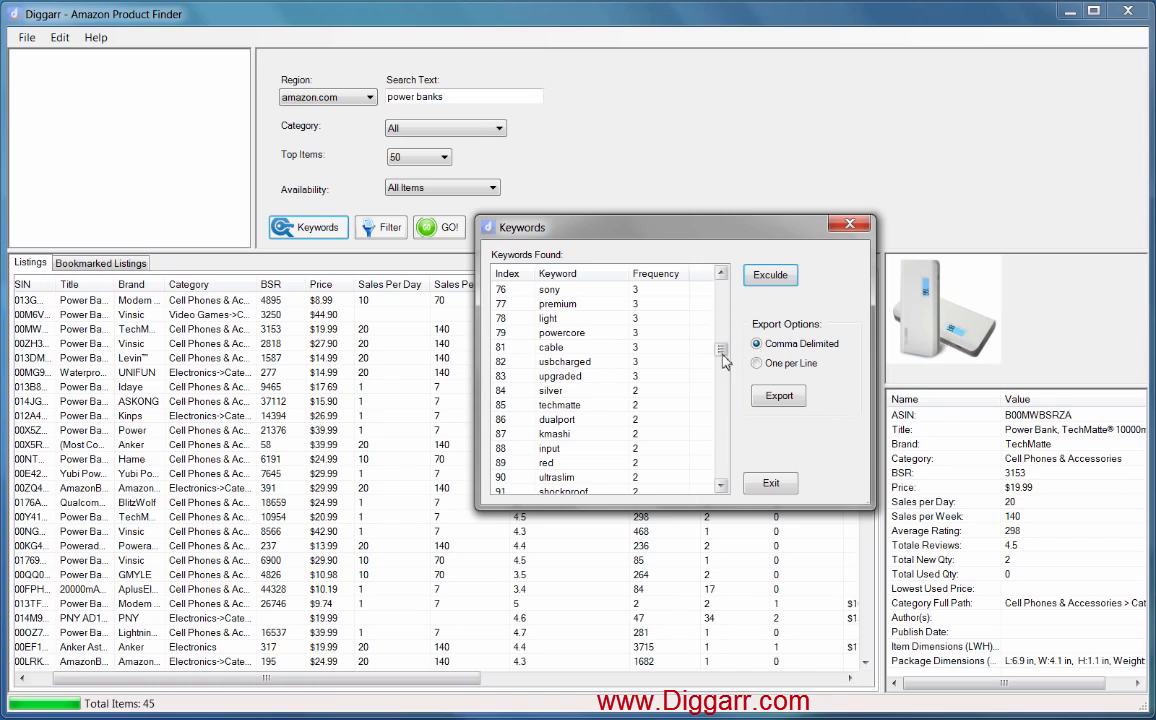
Look through the remaining keywords for irrelevant words, select the keyword "game" and close the keyword list
drag(721, 350, 722, 405)
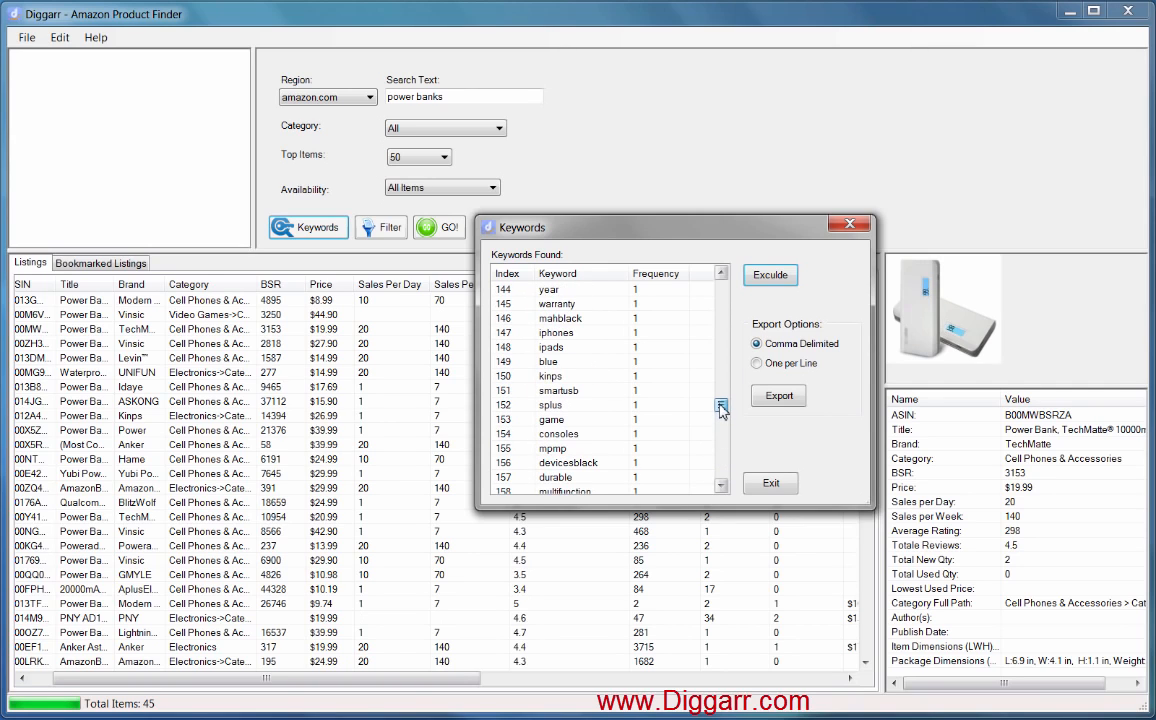
click(607, 421)
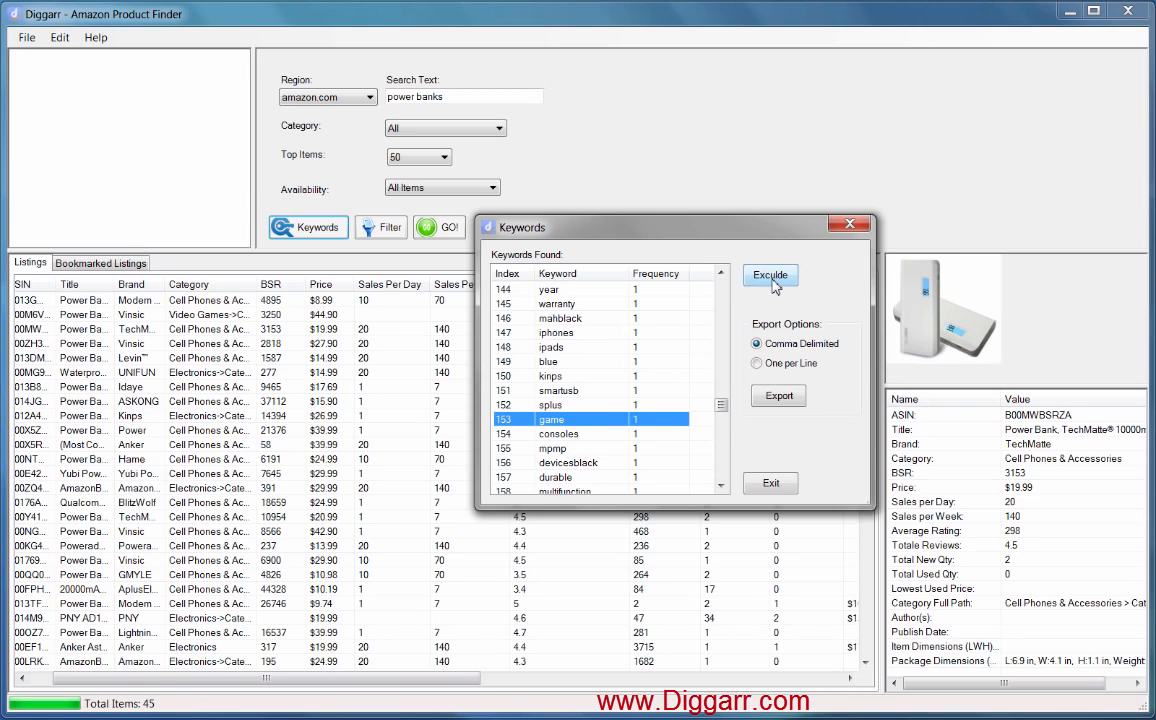
scroll(722, 405, up, 2)
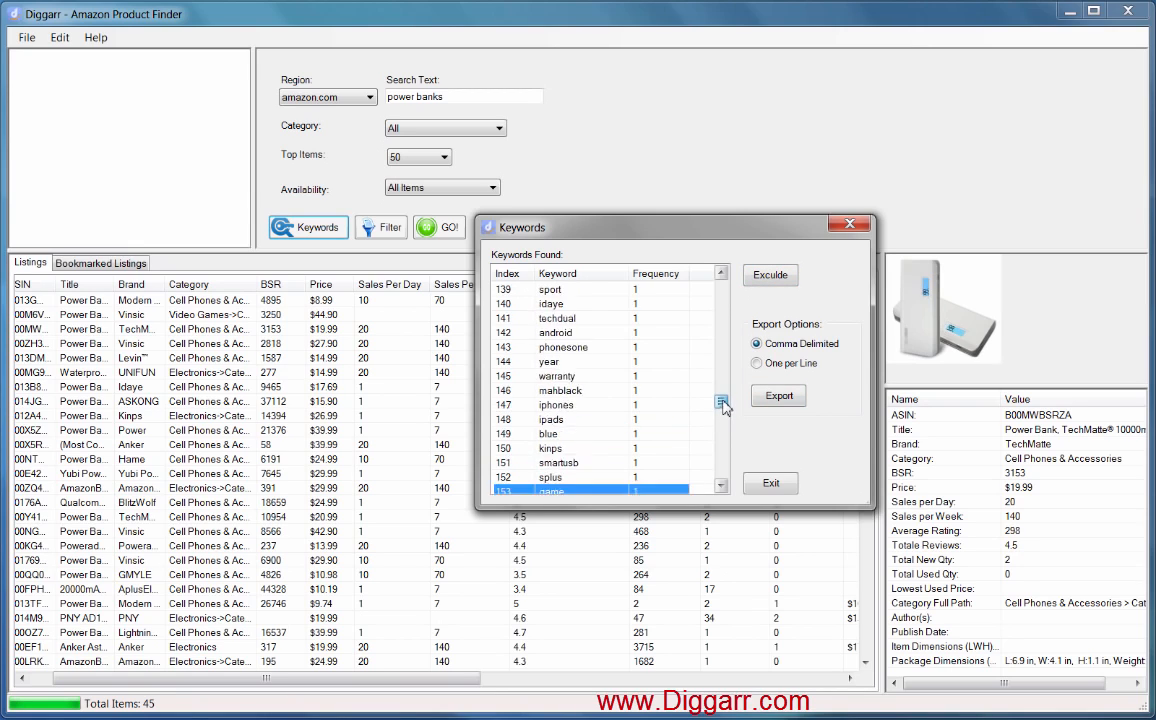
scroll(724, 405, up, 2)
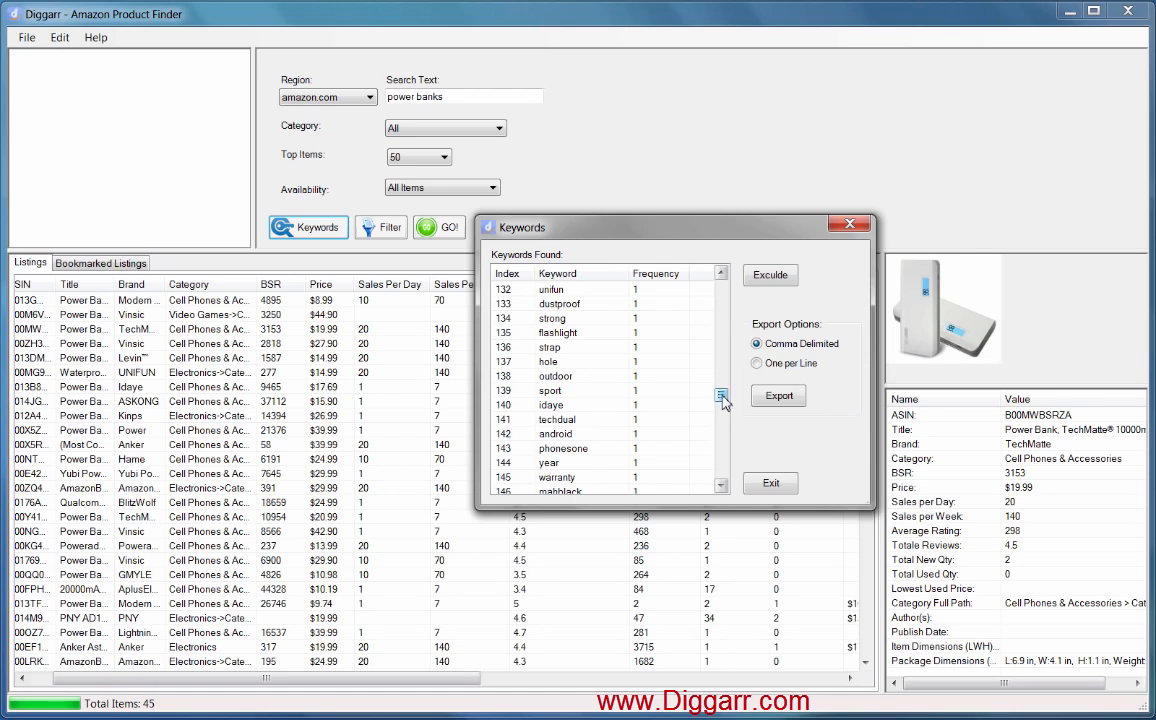
drag(724, 401, 724, 393)
drag(723, 391, 725, 292)
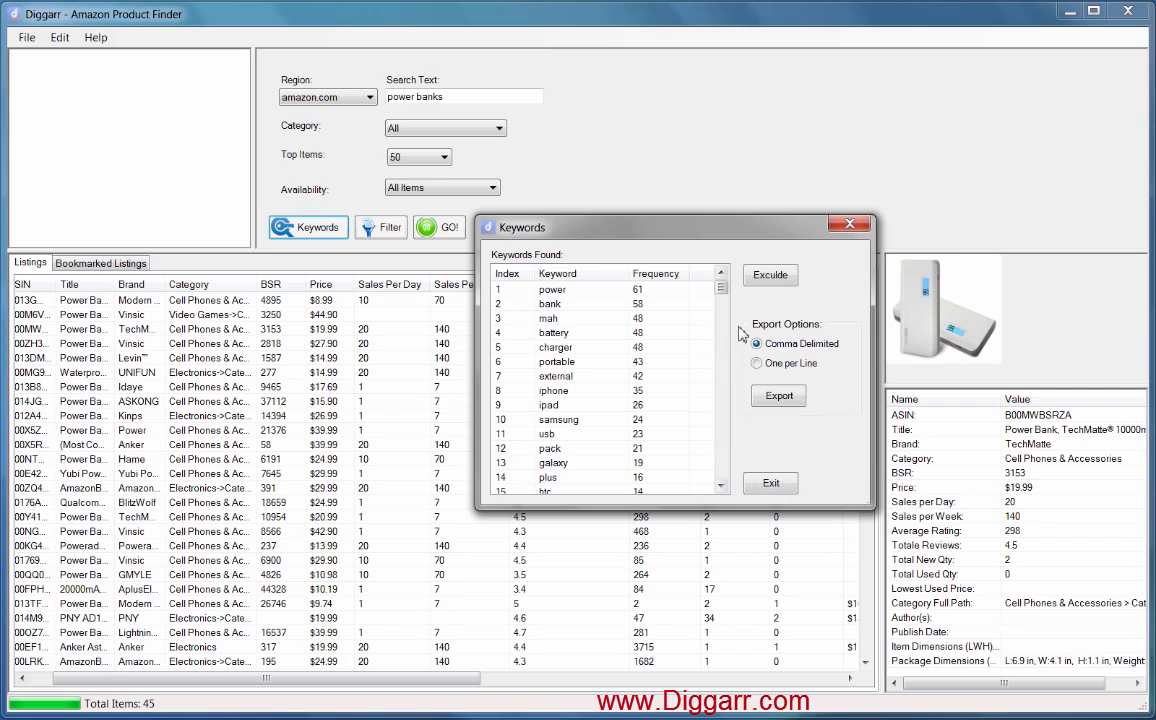
click(772, 487)
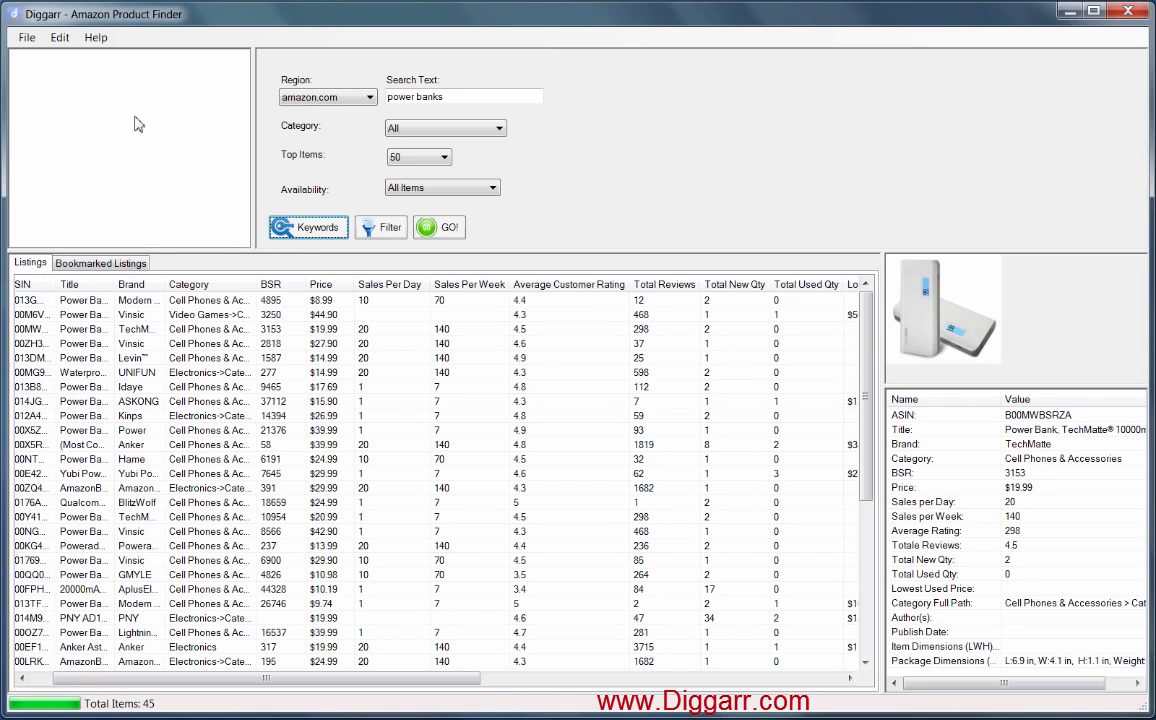
Clear all listings and load the top-level Amazon categories into the category tree
right_click(318, 313)
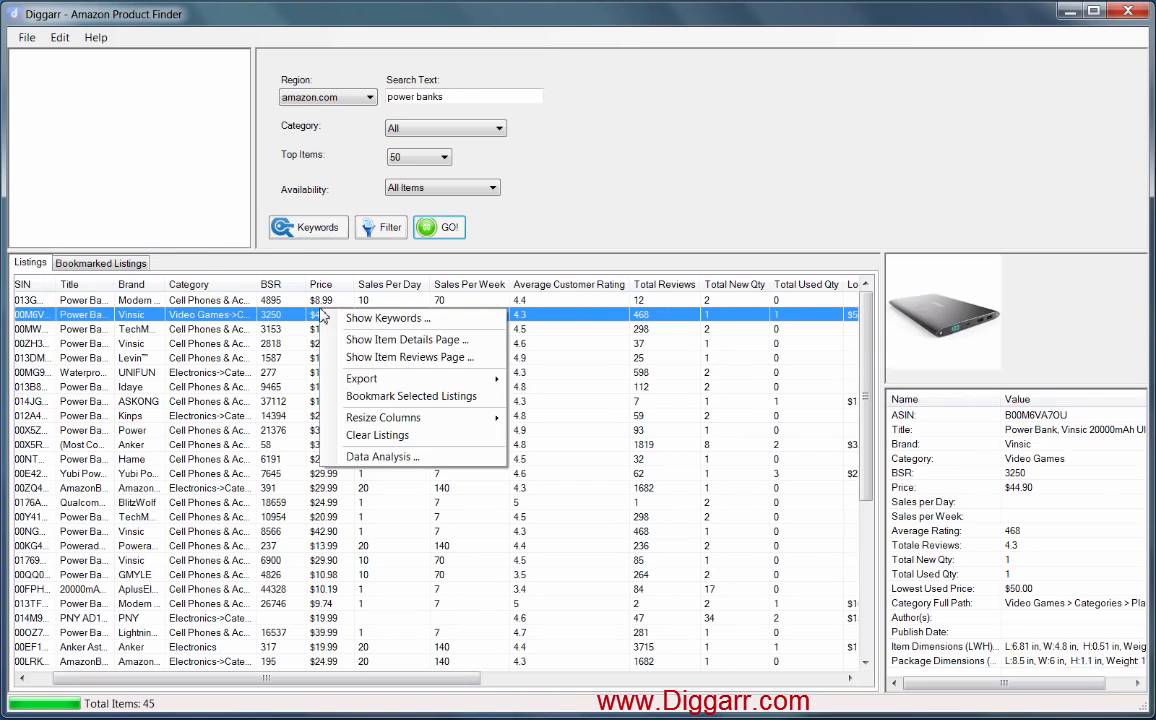
click(400, 436)
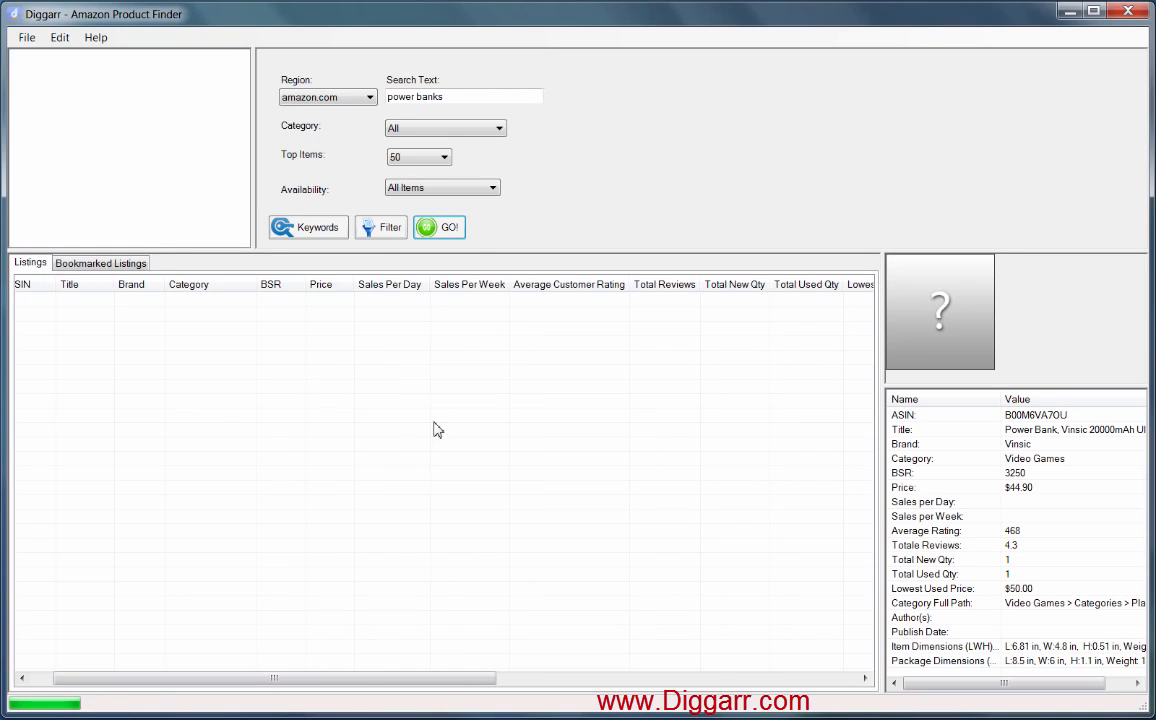
right_click(83, 85)
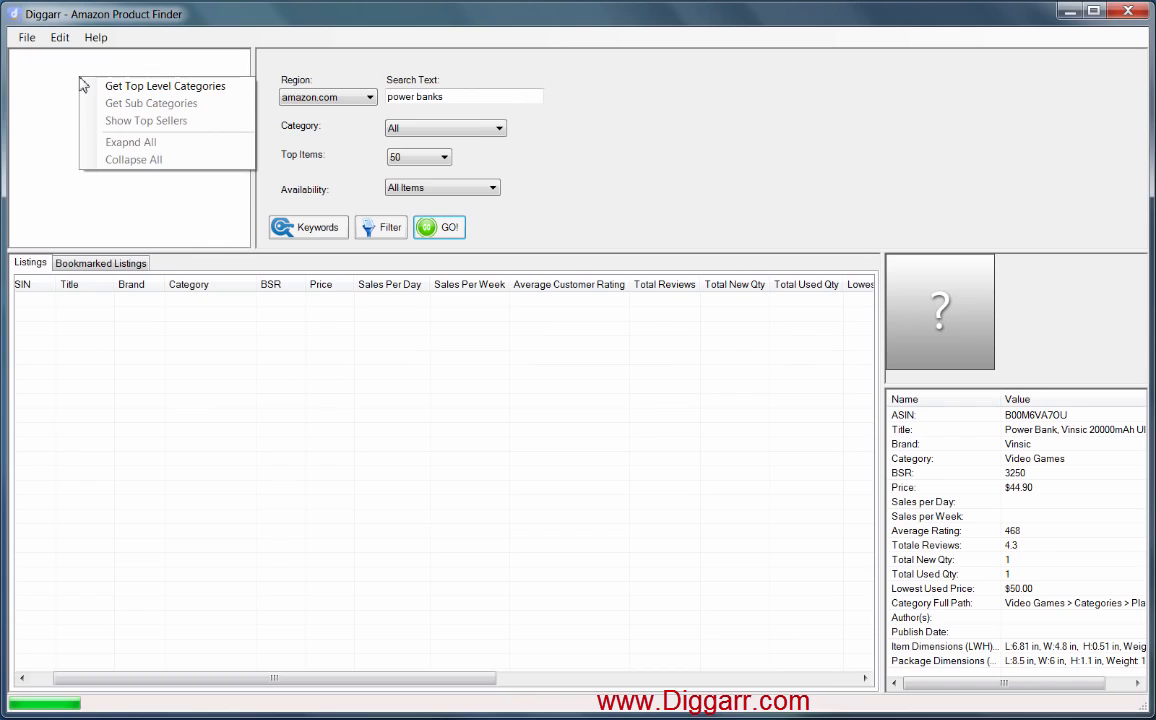
click(165, 88)
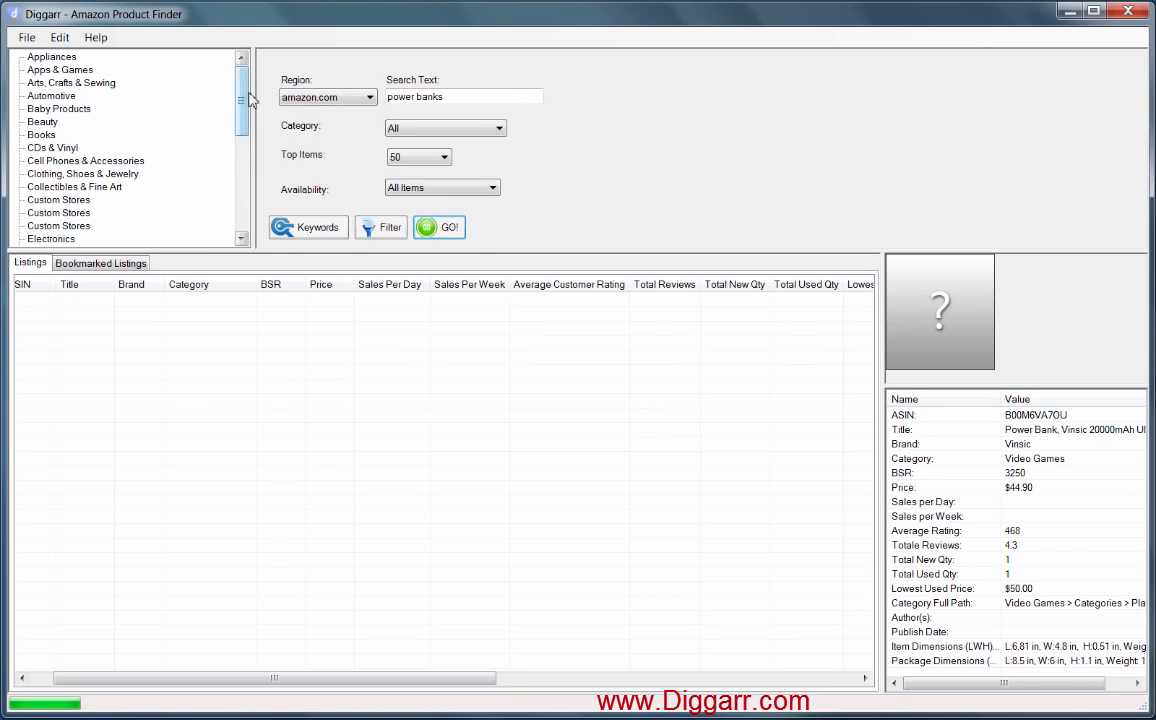
mouse_move(241, 97)
mouse_down()
mouse_move(240, 190)
mouse_move(249, 83)
mouse_up()
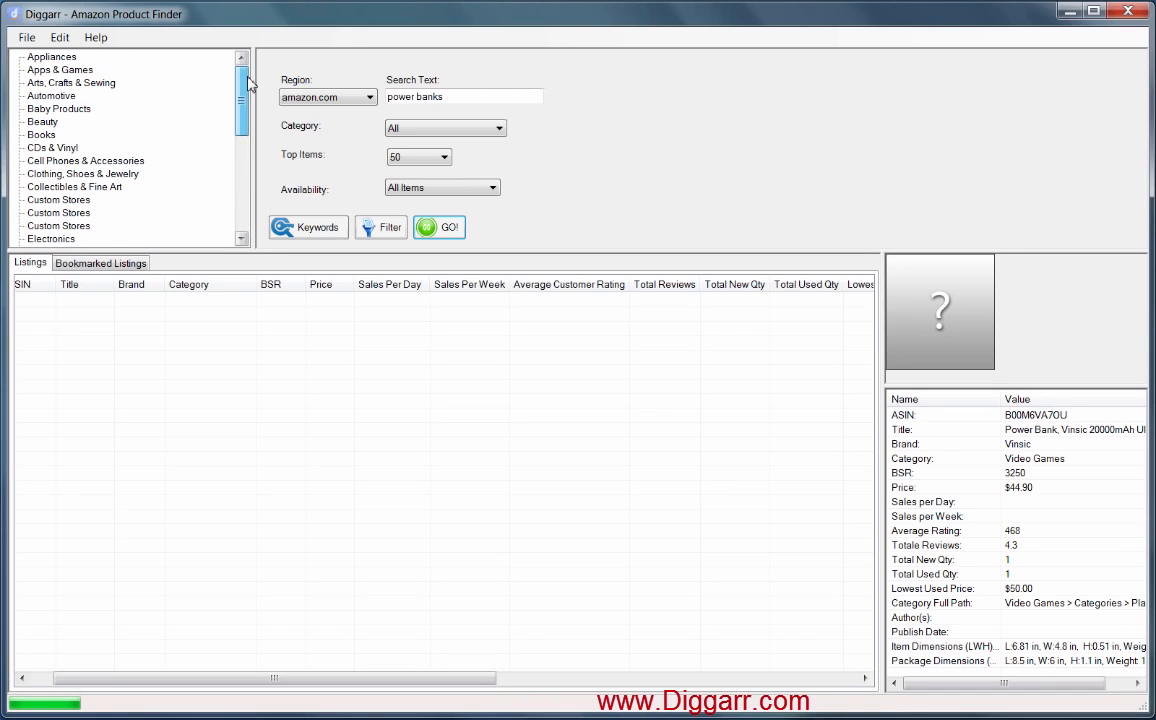
Load the subcategories of Beauty, its Products branch, Makeup and Body in the category tree
click(55, 124)
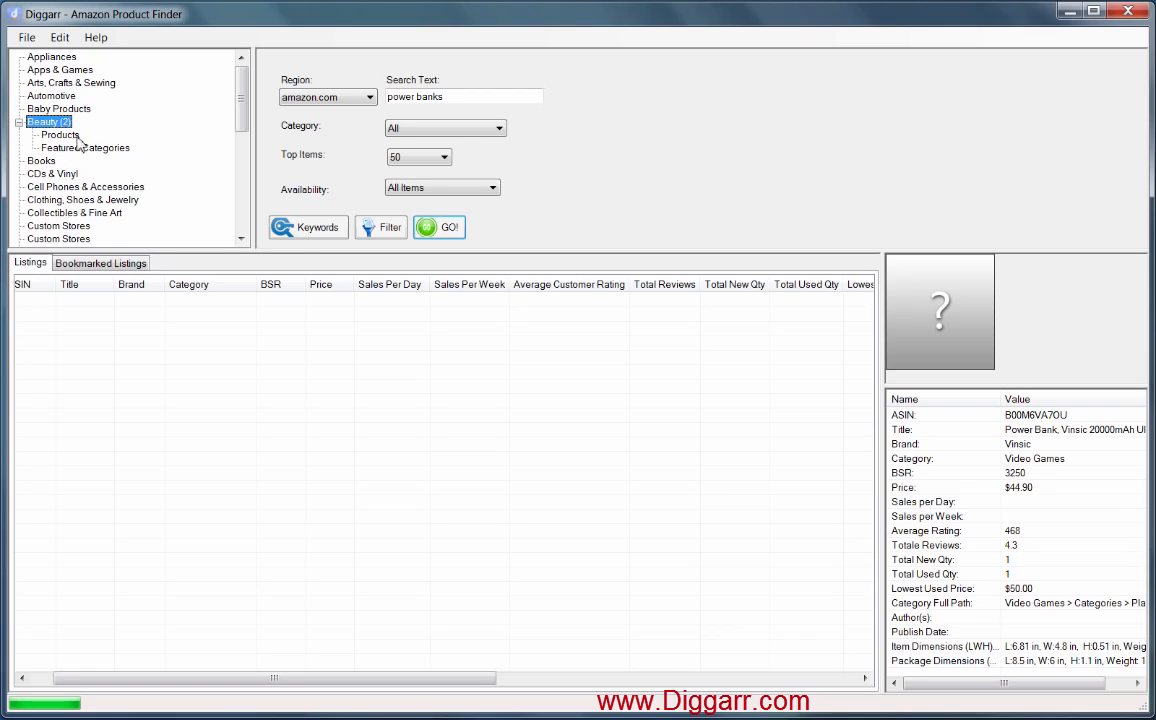
click(62, 135)
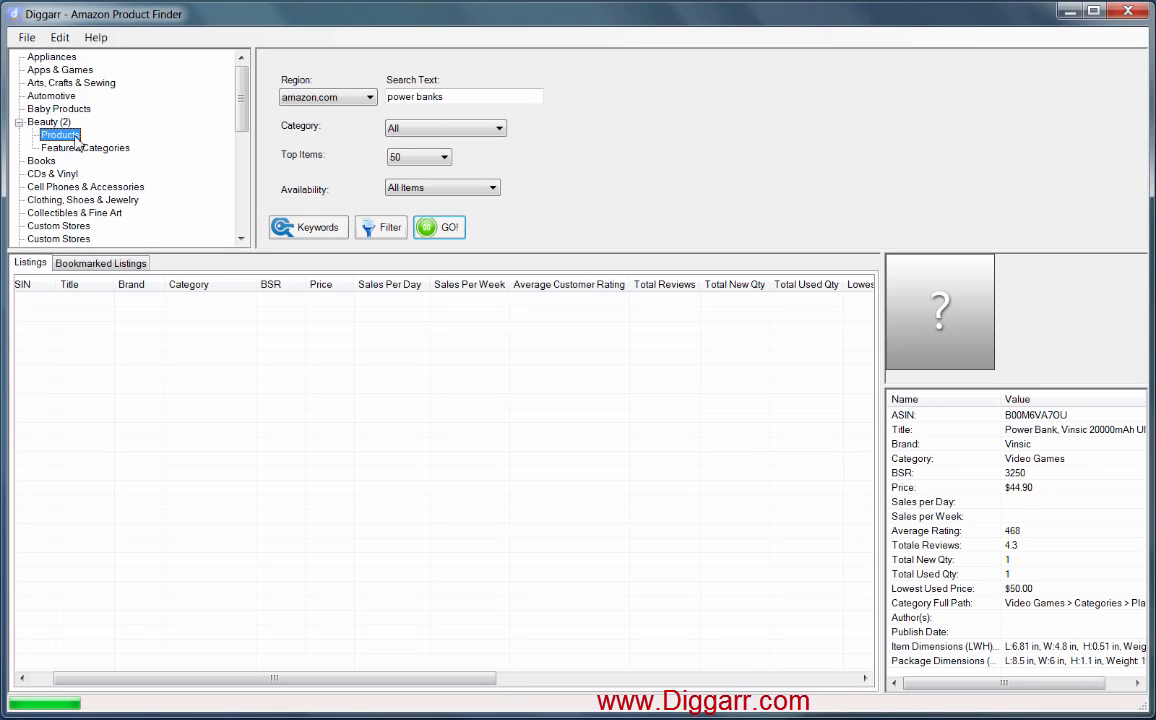
right_click(75, 138)
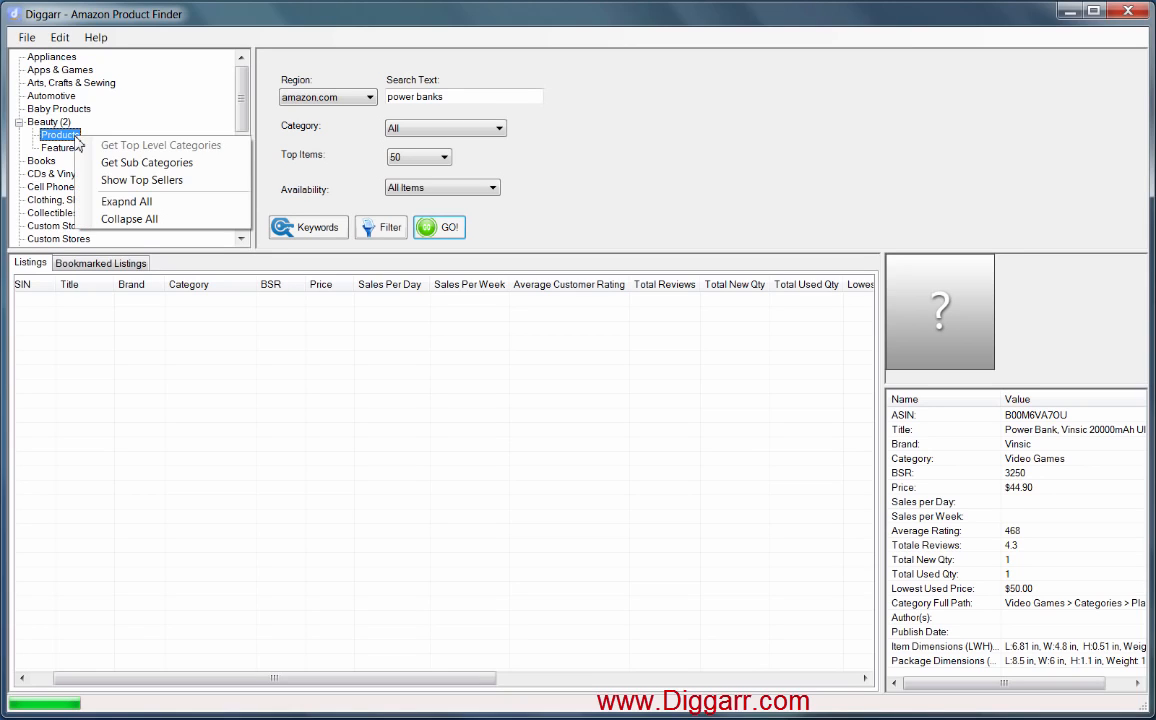
click(177, 176)
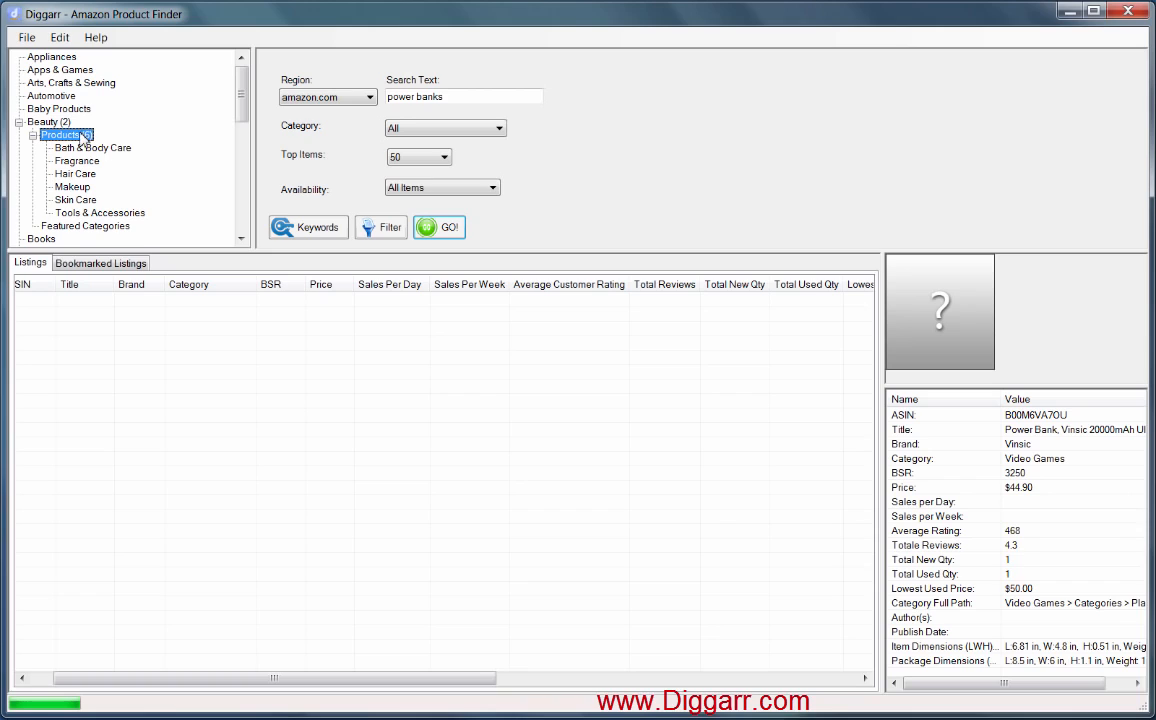
click(84, 189)
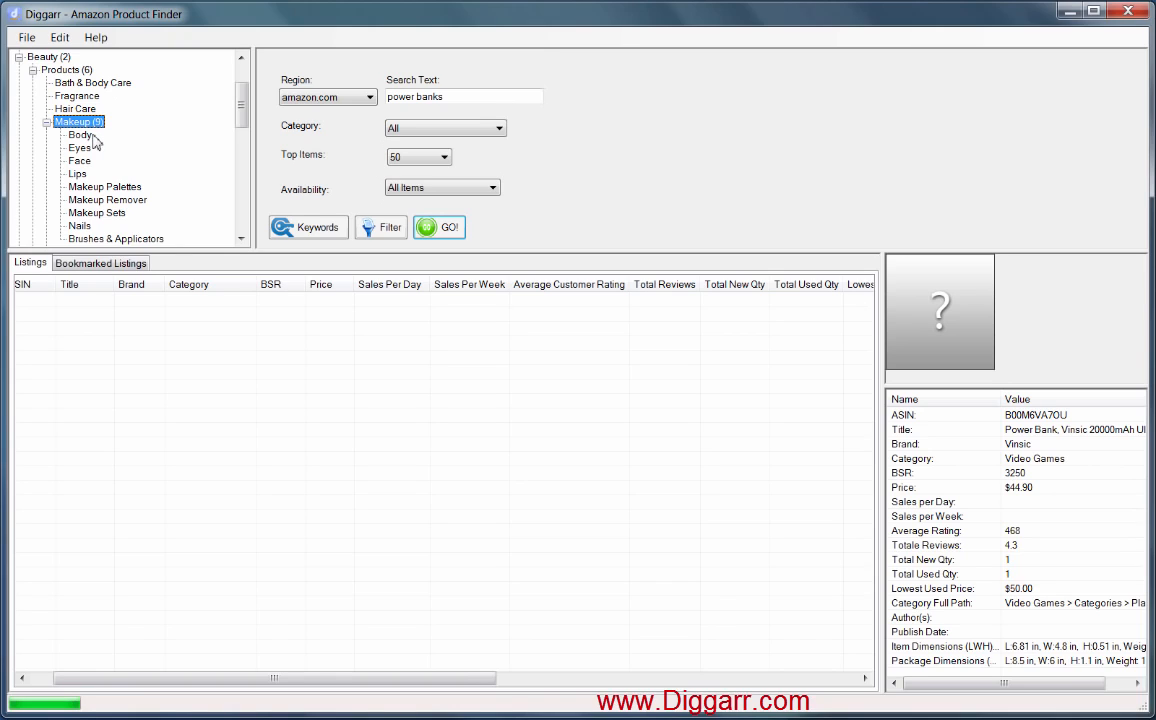
click(88, 135)
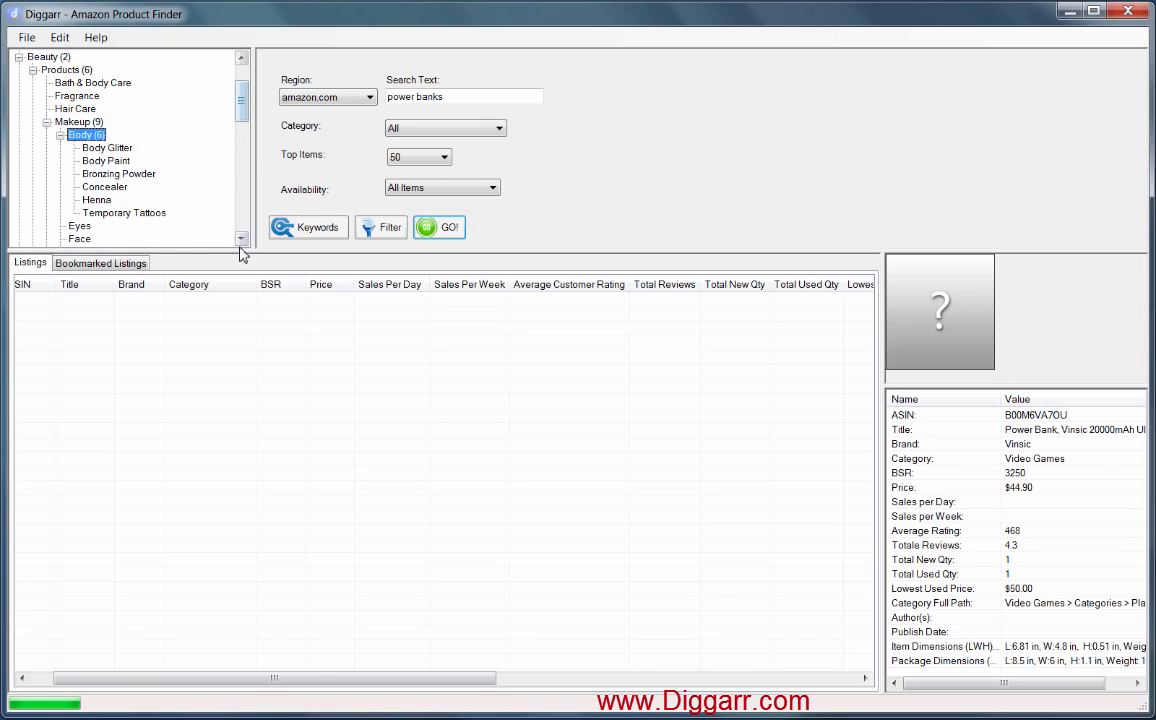
Make the category tree area taller and wider so more subcategories fit
drag(240, 256, 250, 336)
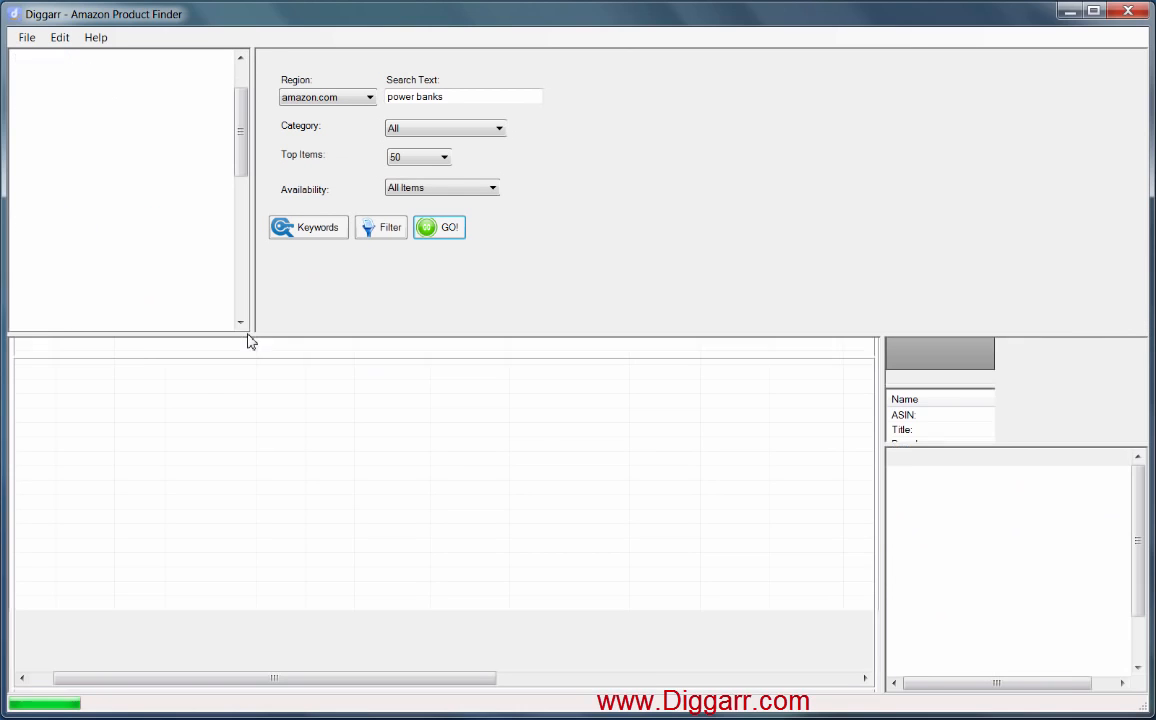
drag(257, 221, 286, 222)
scroll(256, 150, up, 2)
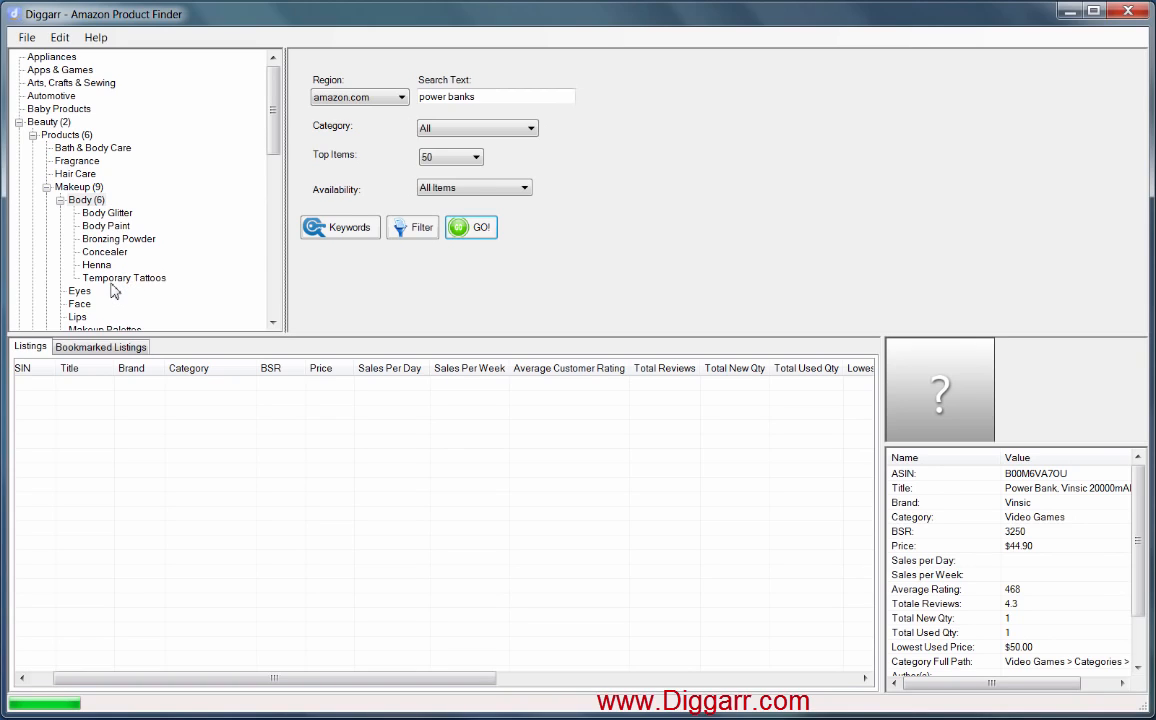
List the top sellers of the Body makeup category and view the details of several of the listings
right_click(97, 208)
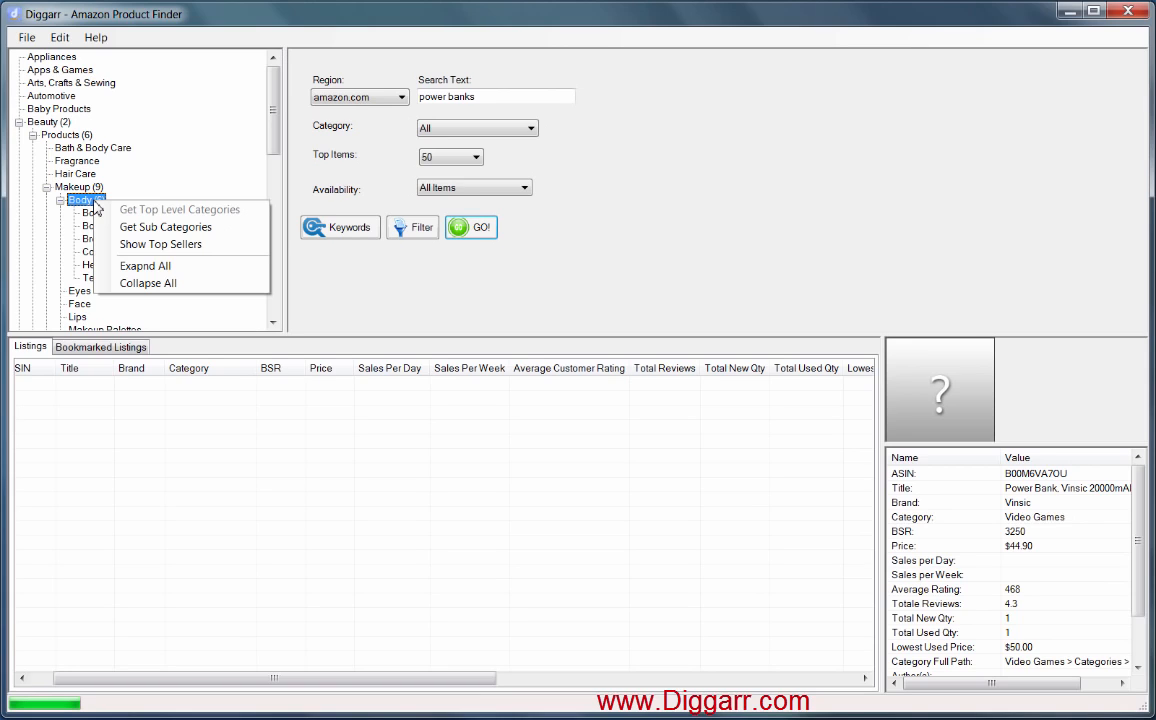
click(155, 250)
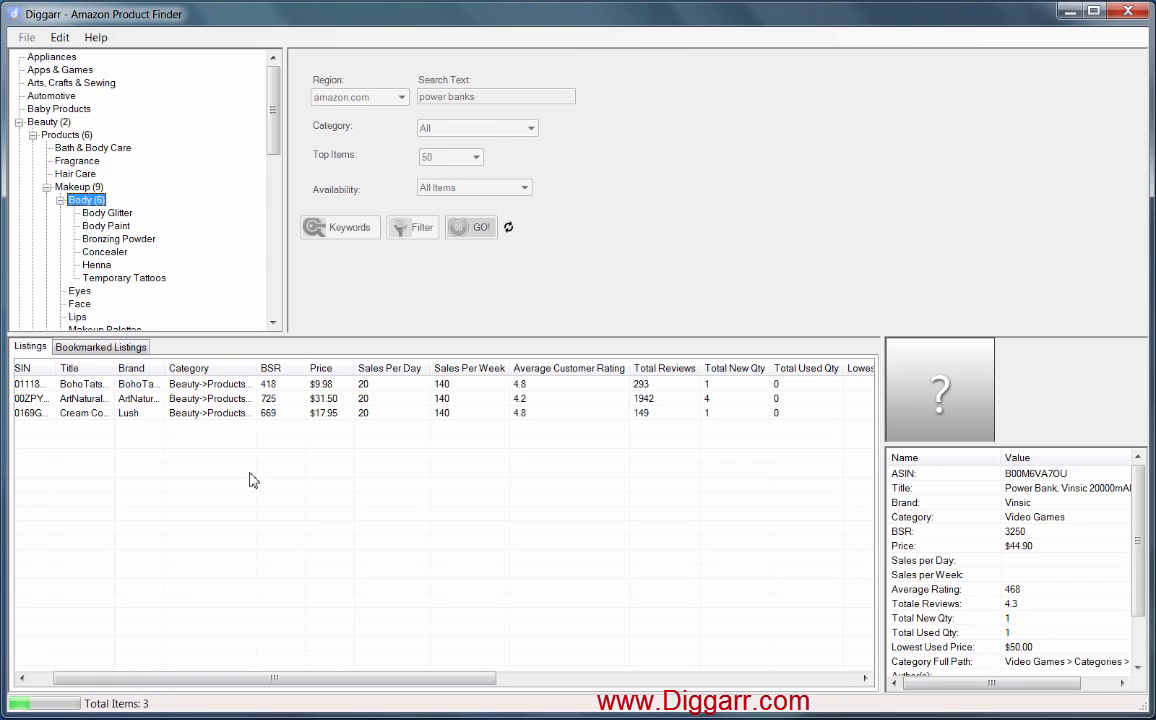
click(240, 412)
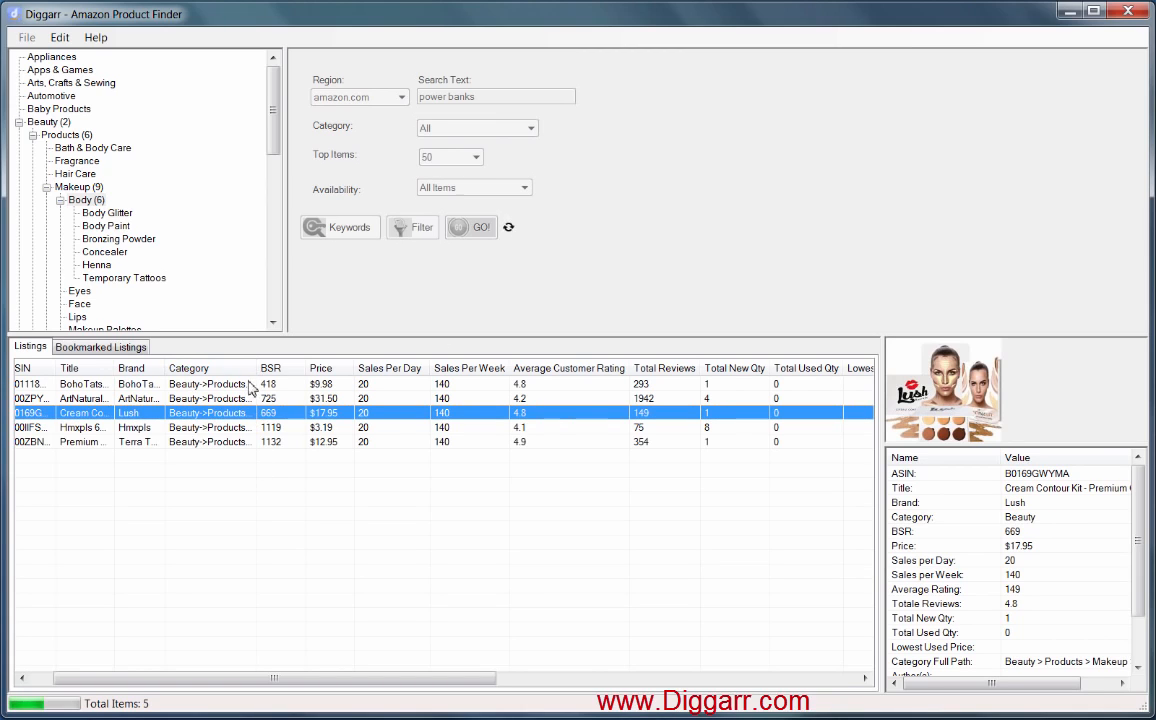
click(246, 386)
click(250, 399)
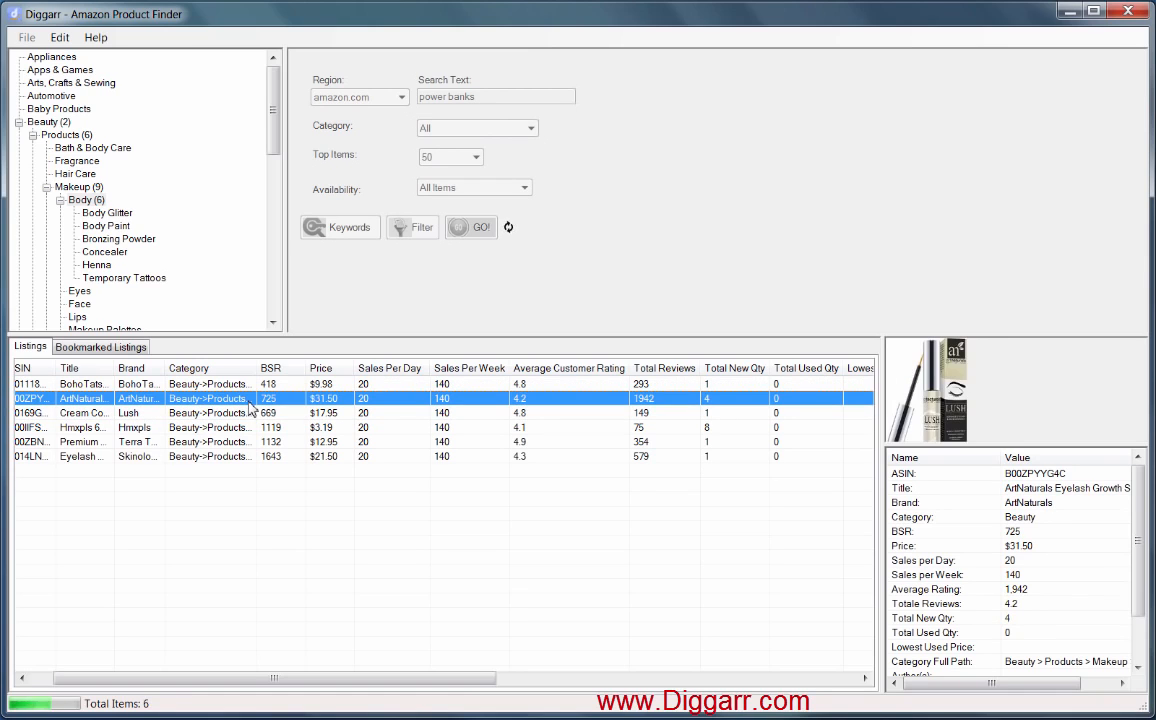
click(258, 456)
drag(431, 680, 433, 680)
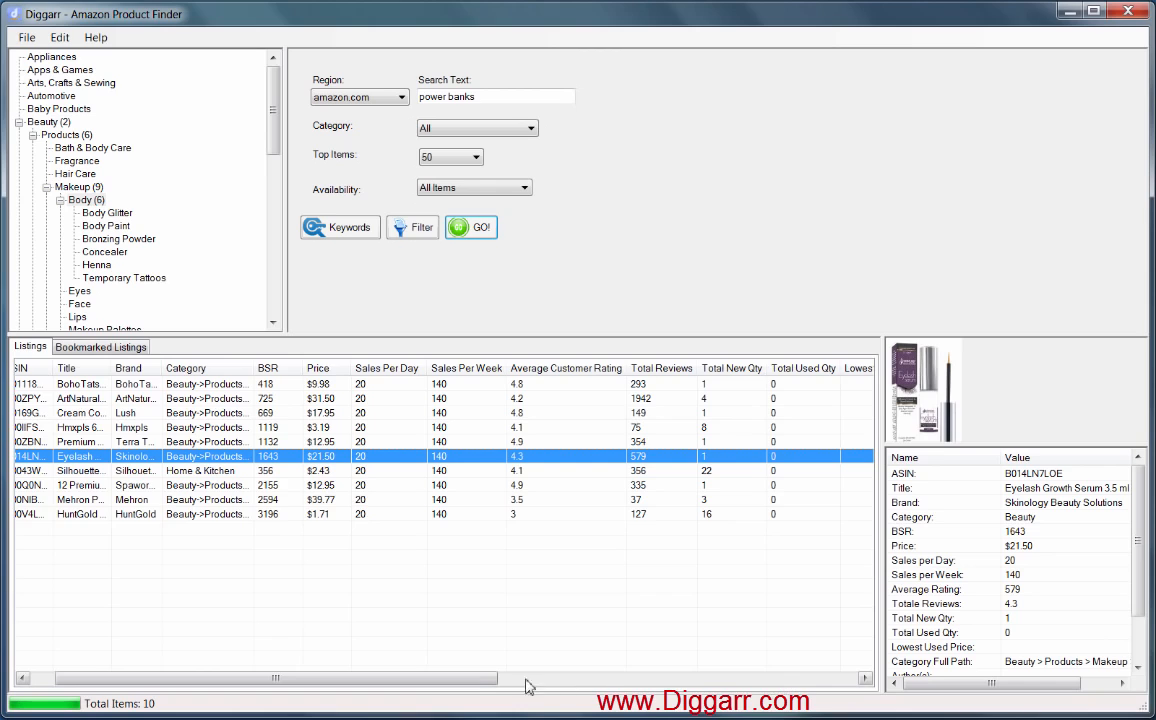
drag(526, 682, 405, 682)
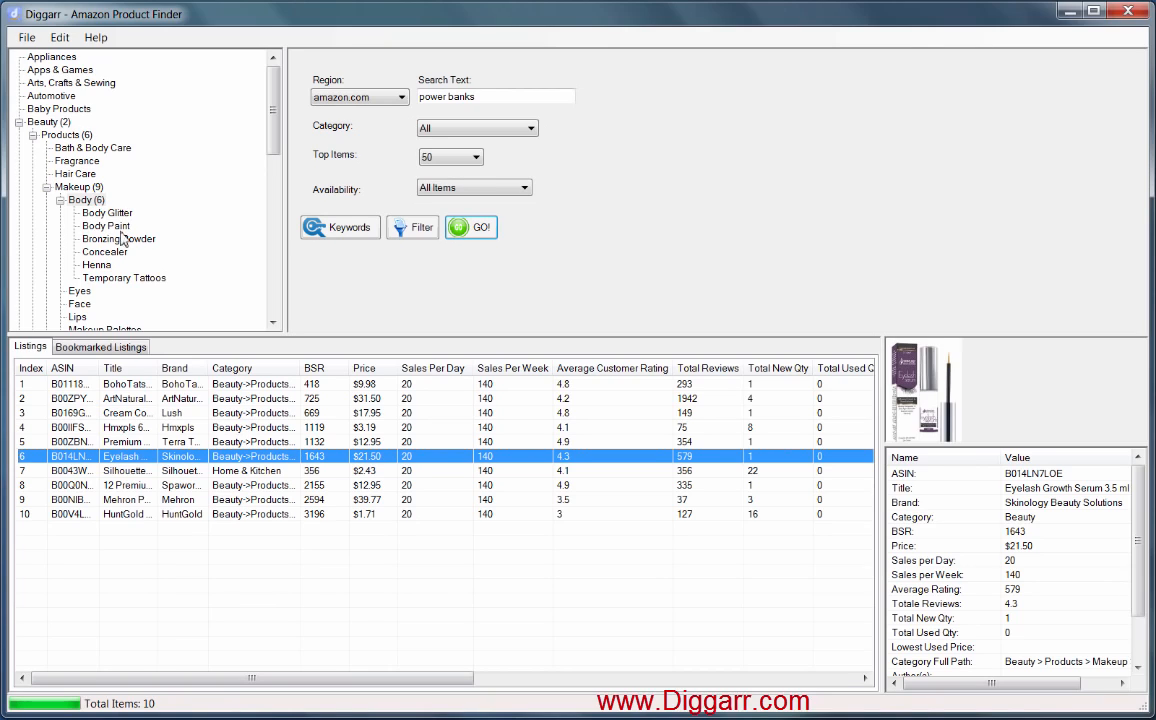
Add the top sellers of the Body Glitter subcategory to the listings and view the details of the Spaworks listing
click(116, 214)
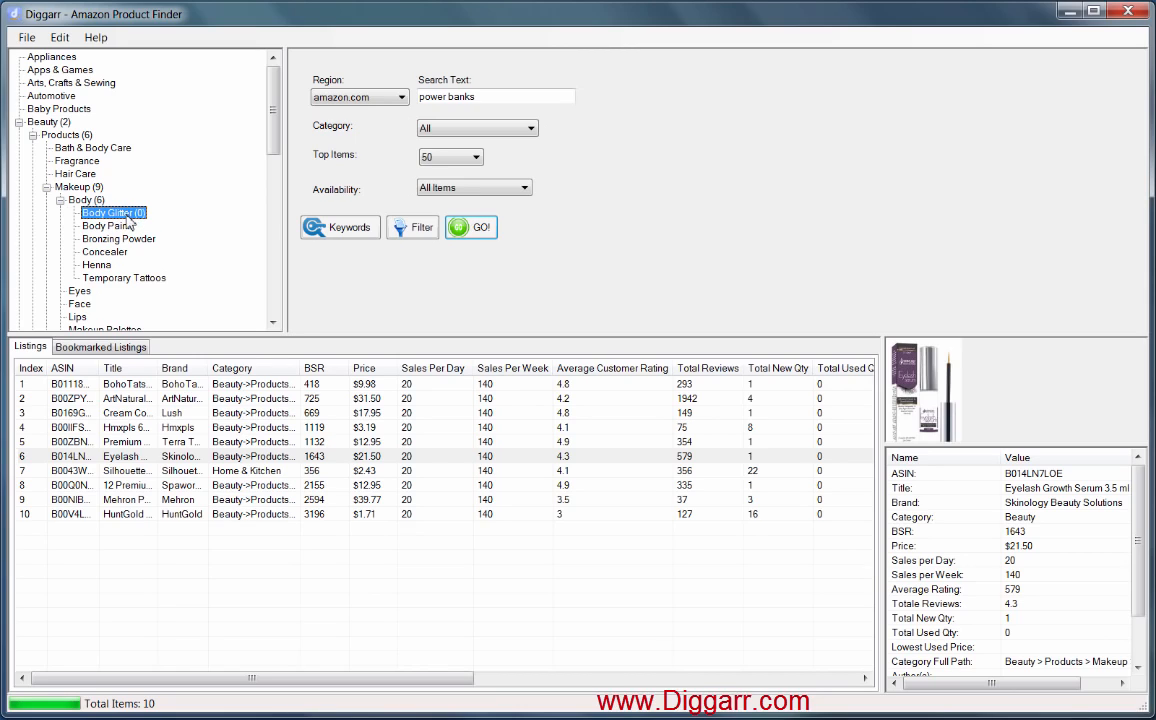
right_click(129, 219)
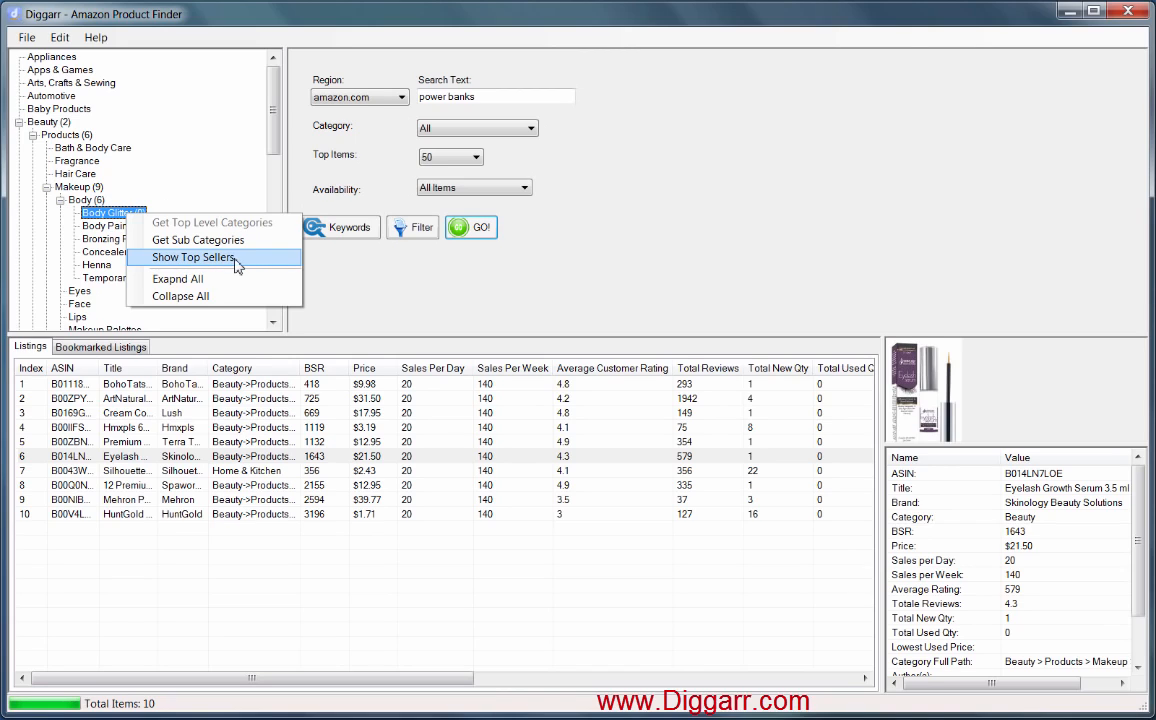
click(234, 258)
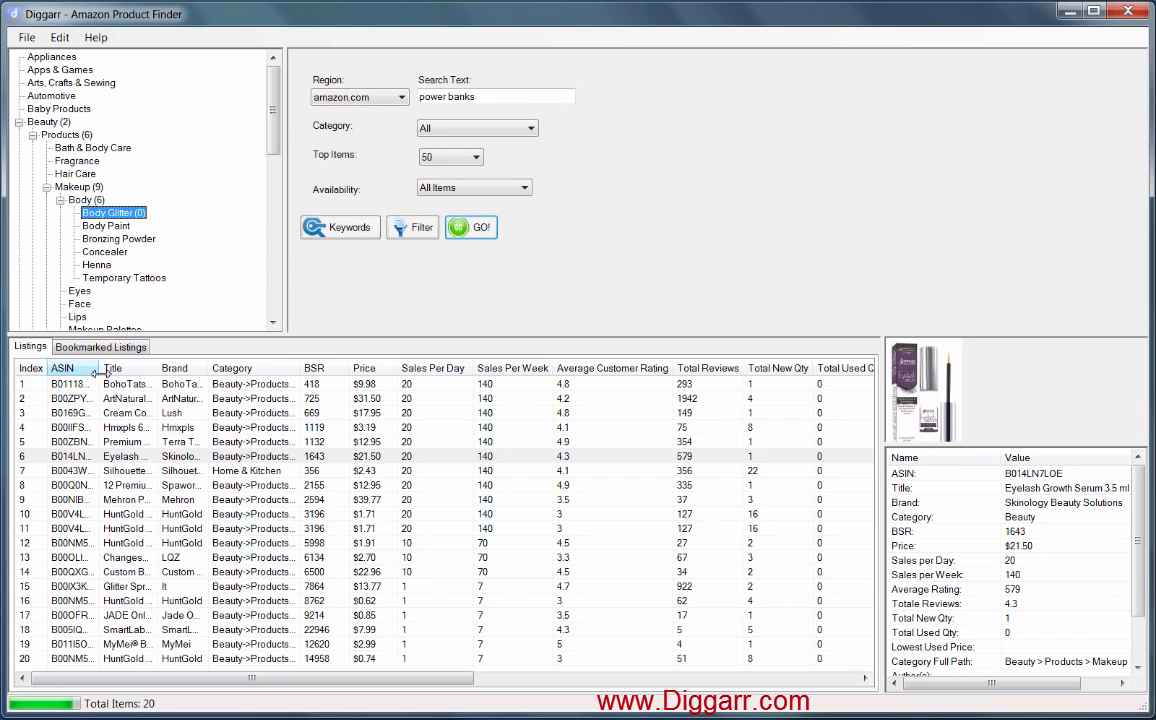
click(219, 488)
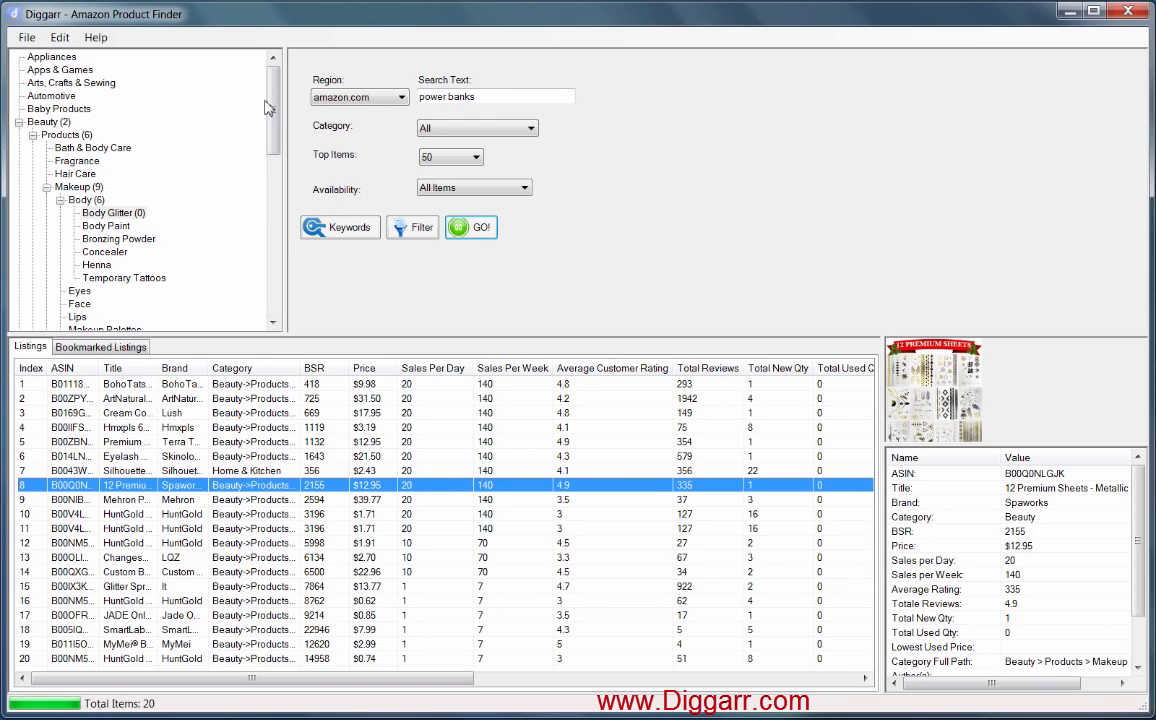
Reduce the height of the category tree area to give the listings table more room
mouse_move(270, 107)
mouse_down()
mouse_move(276, 225)
mouse_move(287, 100)
mouse_up()
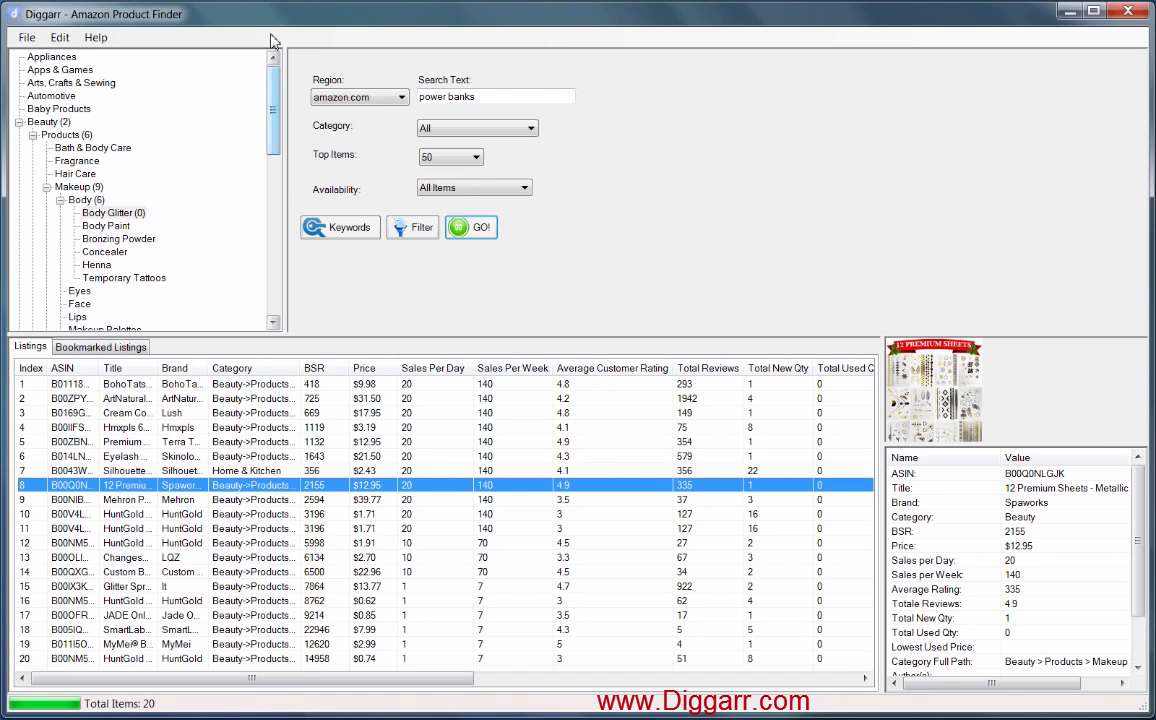
drag(360, 342, 400, 259)
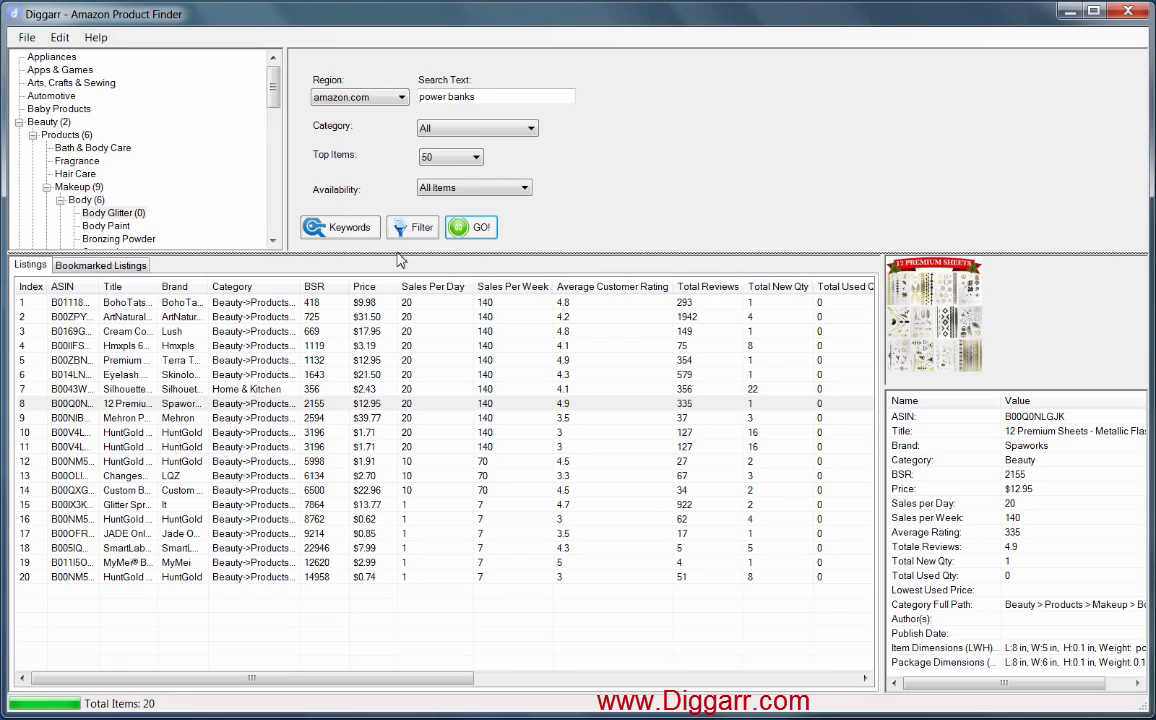